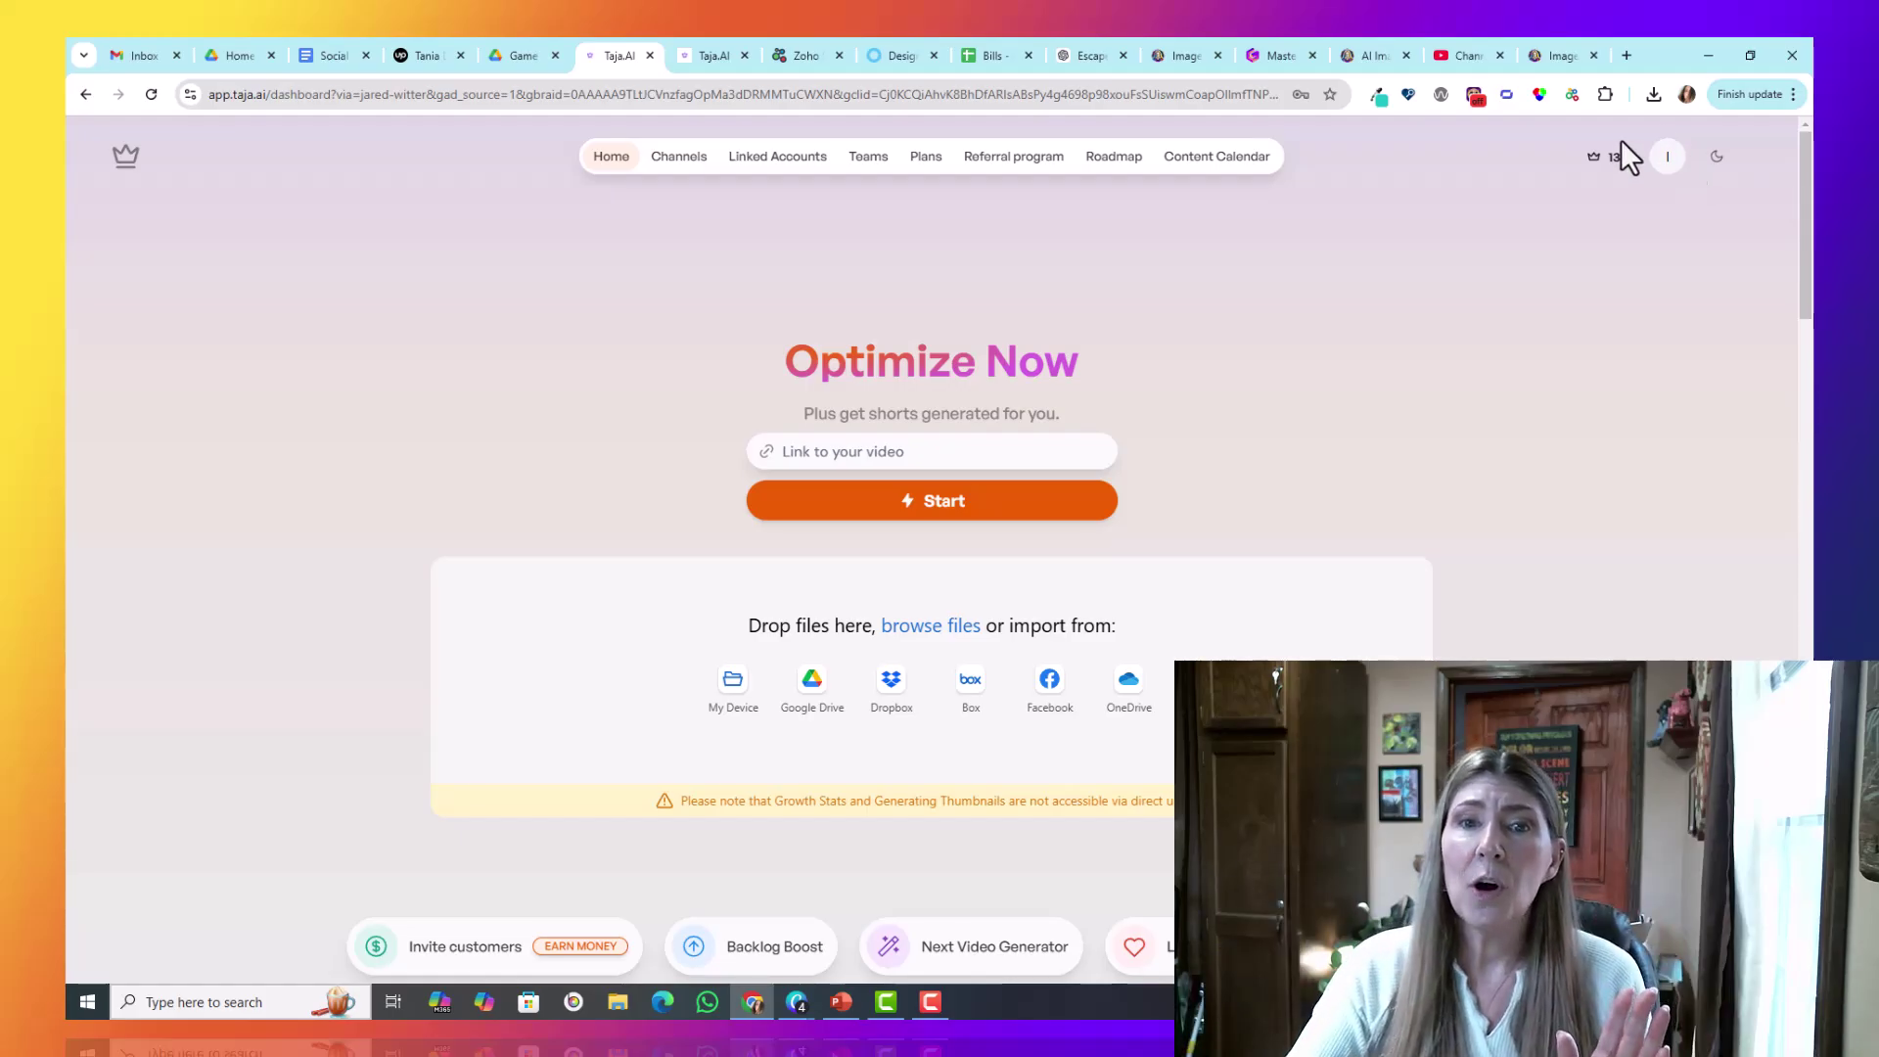
Step: Switch to YouTube Studio and copy the shareable link of the Investing 101 video published Nov 12, 2022
left_click(1465, 55)
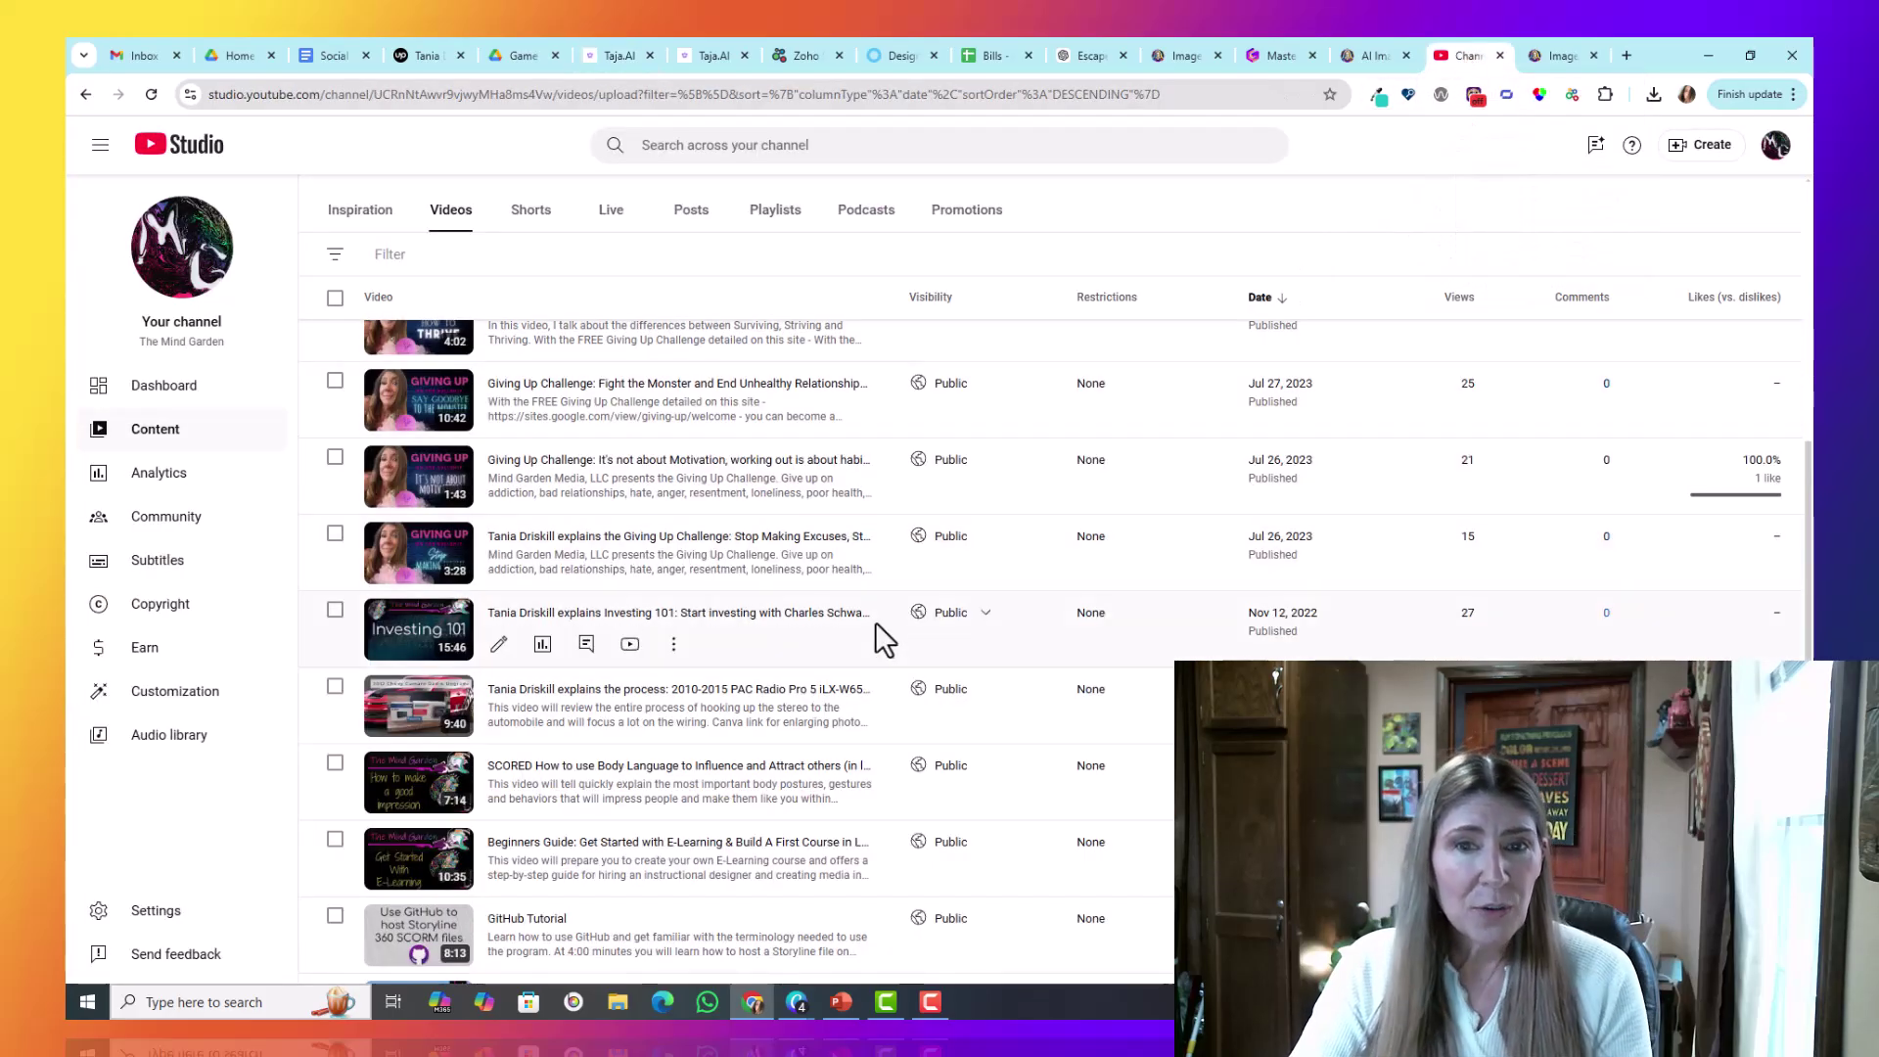
left_click(674, 646)
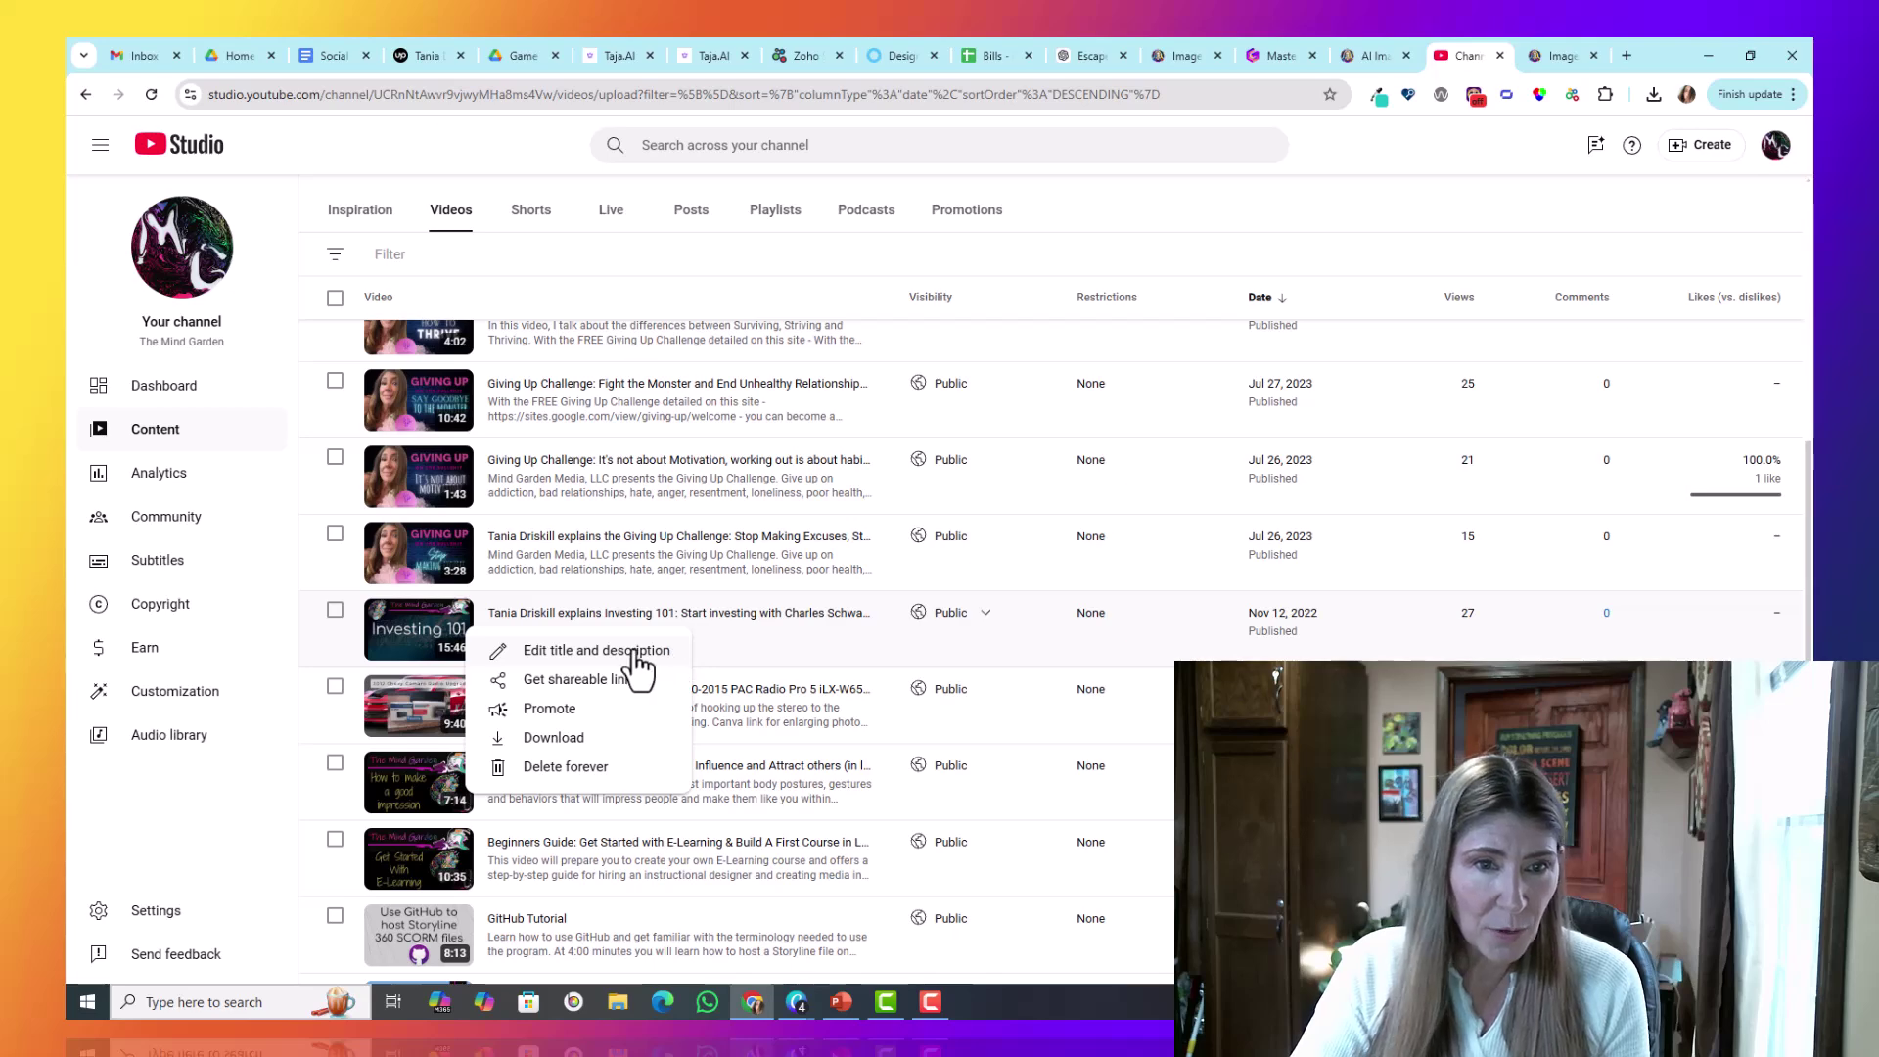
left_click(614, 681)
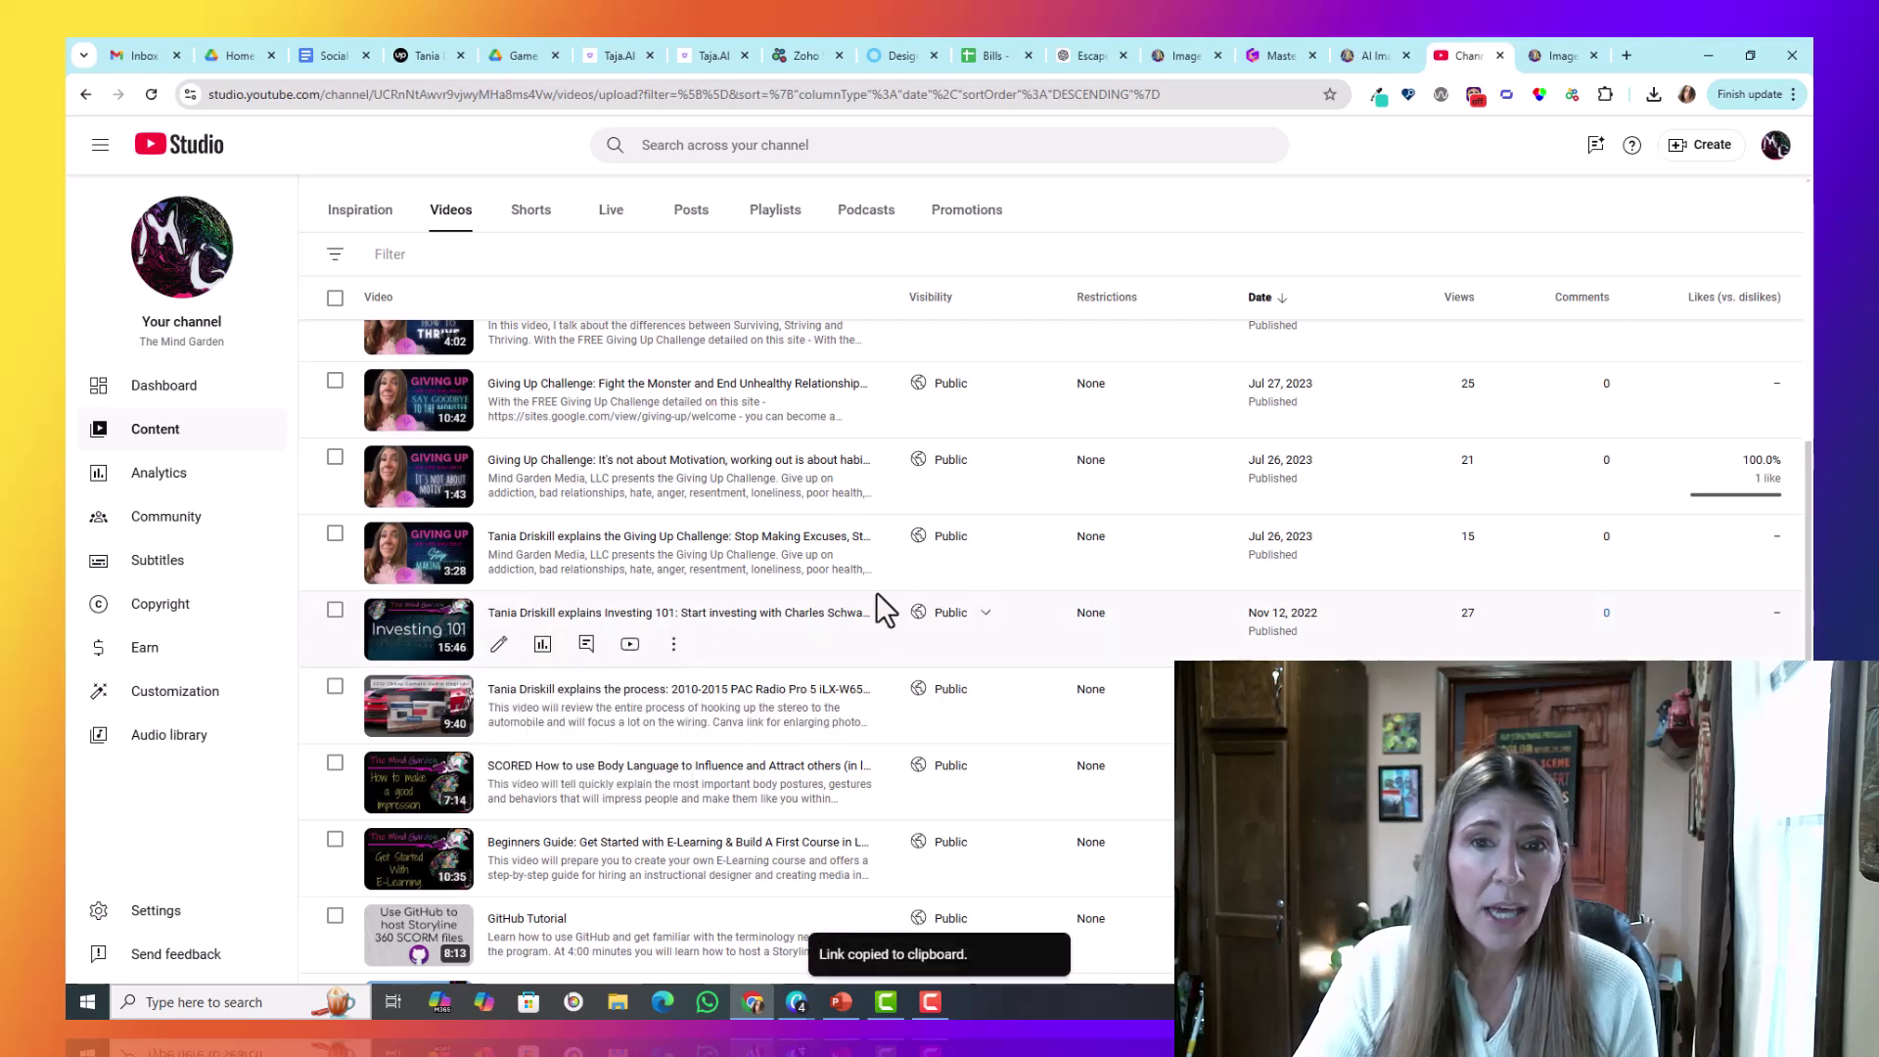
Step: Switch to Taja.AI, enter the copied Investing 101 video link under Optimize Now and start the optimization
left_click(715, 56)
key("ctrl+v")
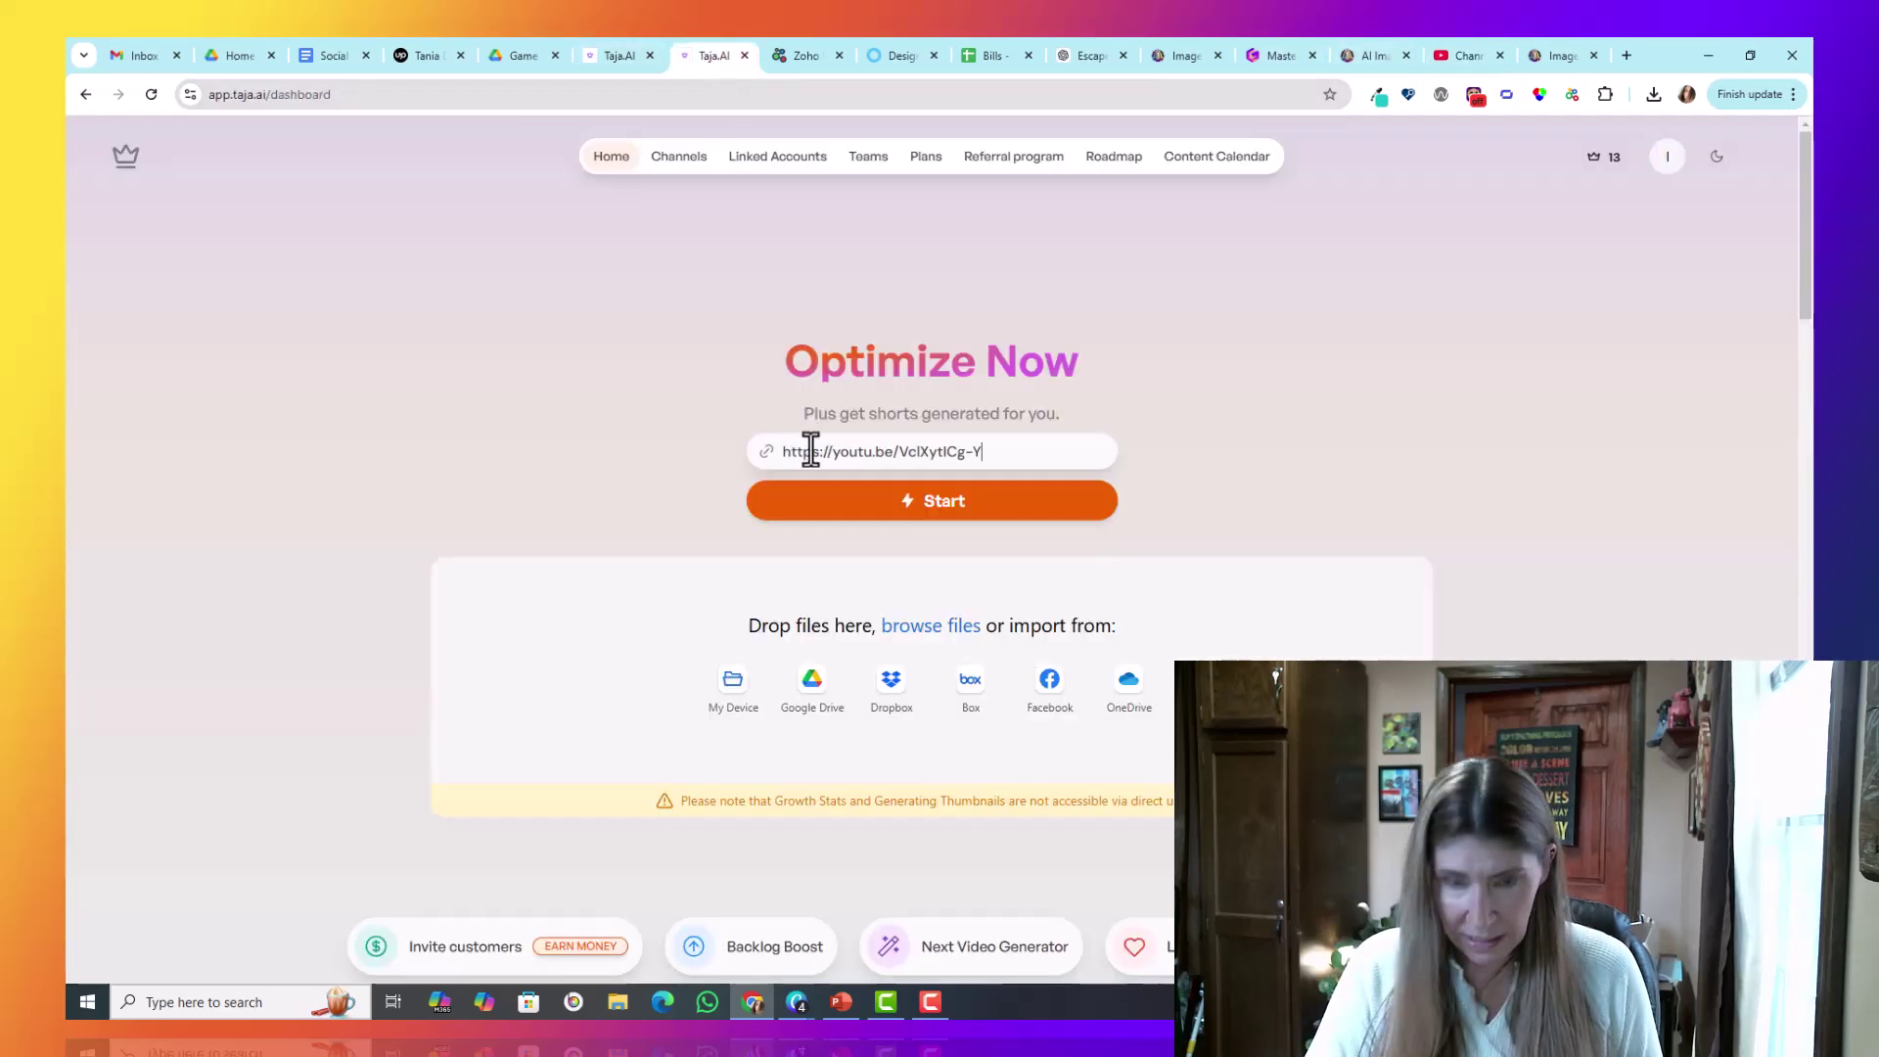
left_click(864, 509)
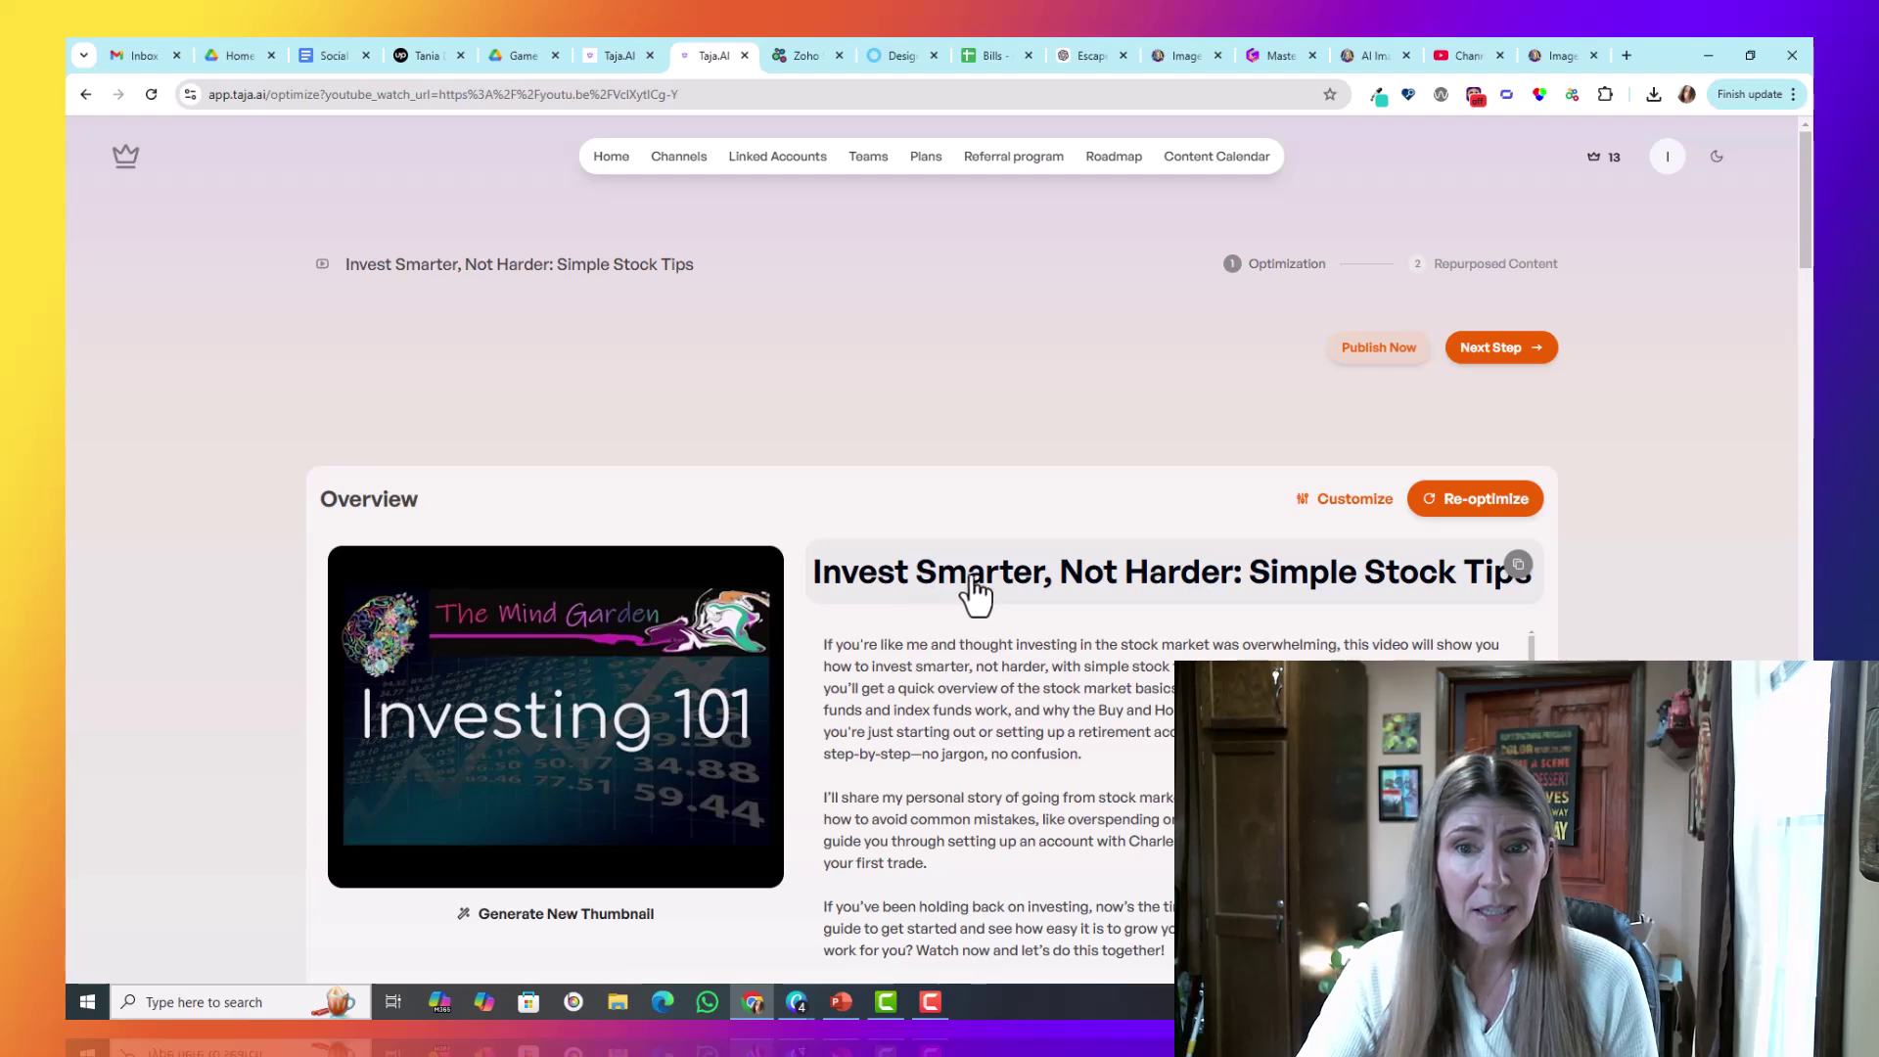
Step: Review the optimized title, description, hashtags, chapters and scored tags in the Overview of the Investing 101 video
scroll(1246, 636, "down", 2)
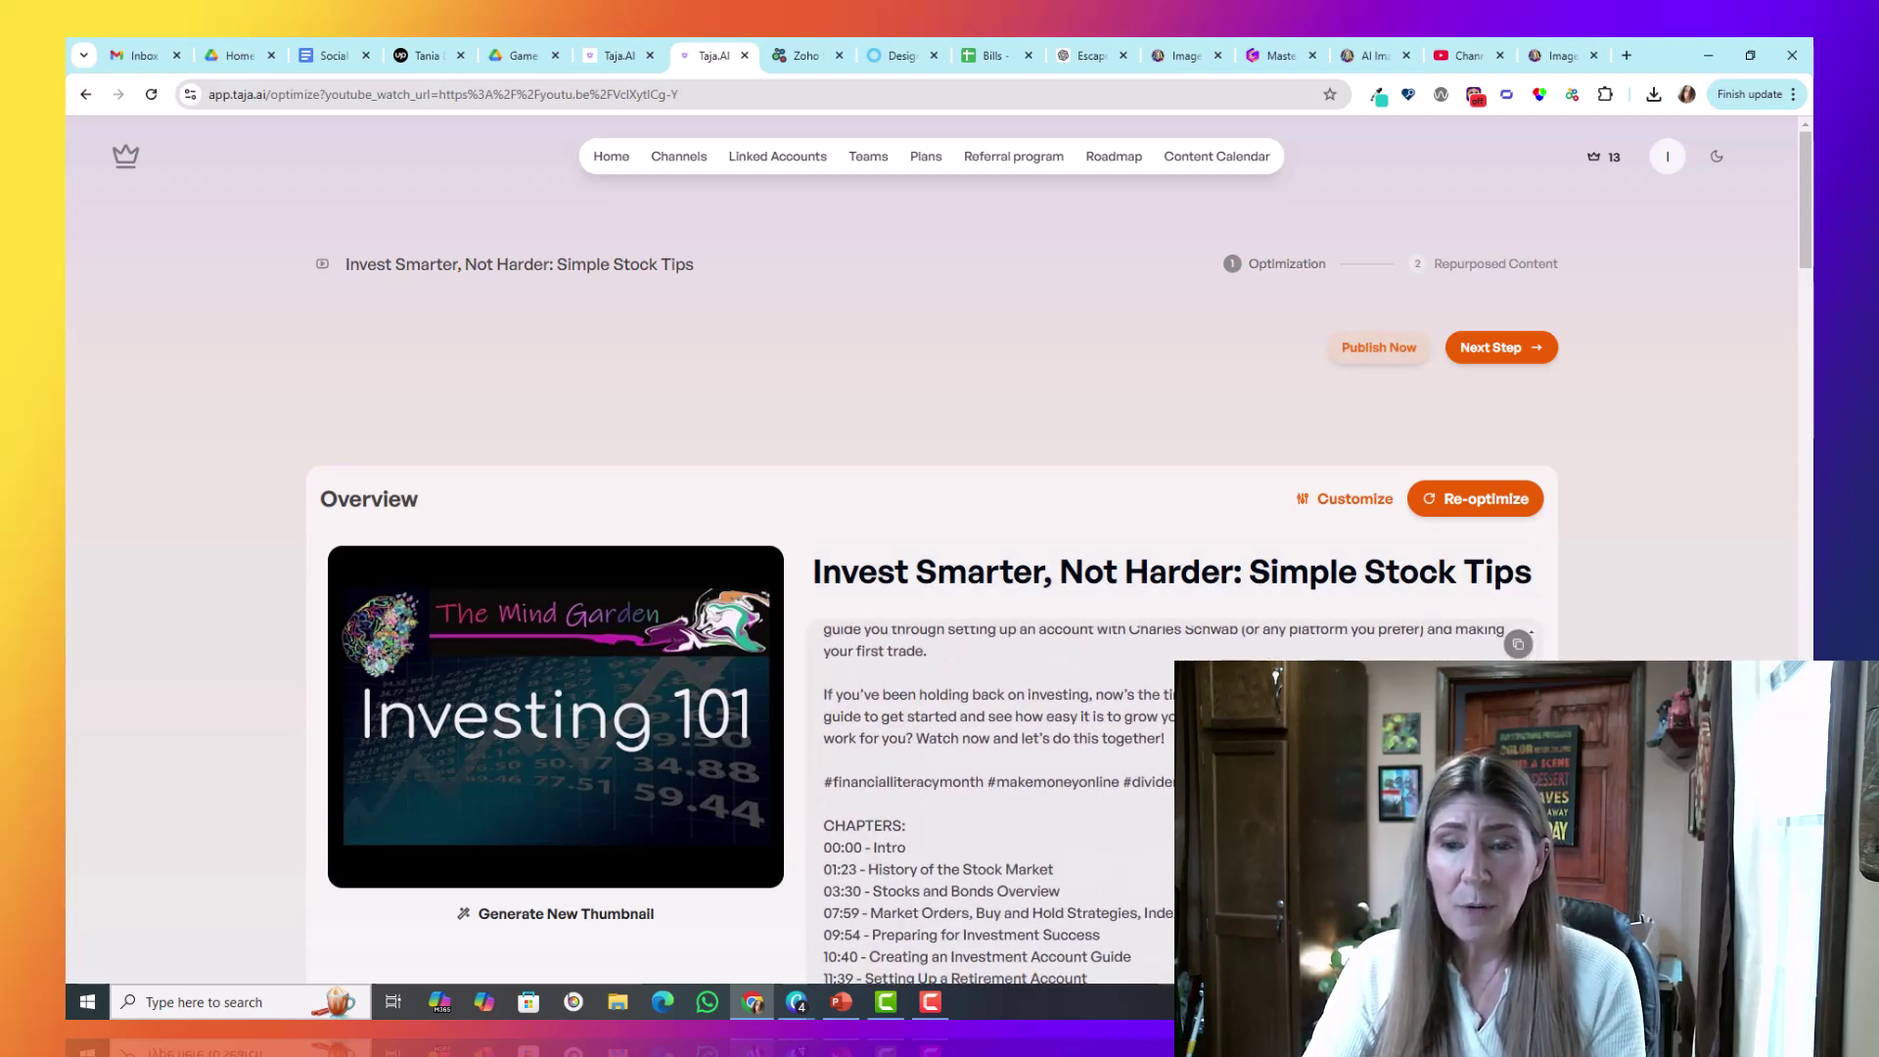
scroll(988, 803, "down", 1)
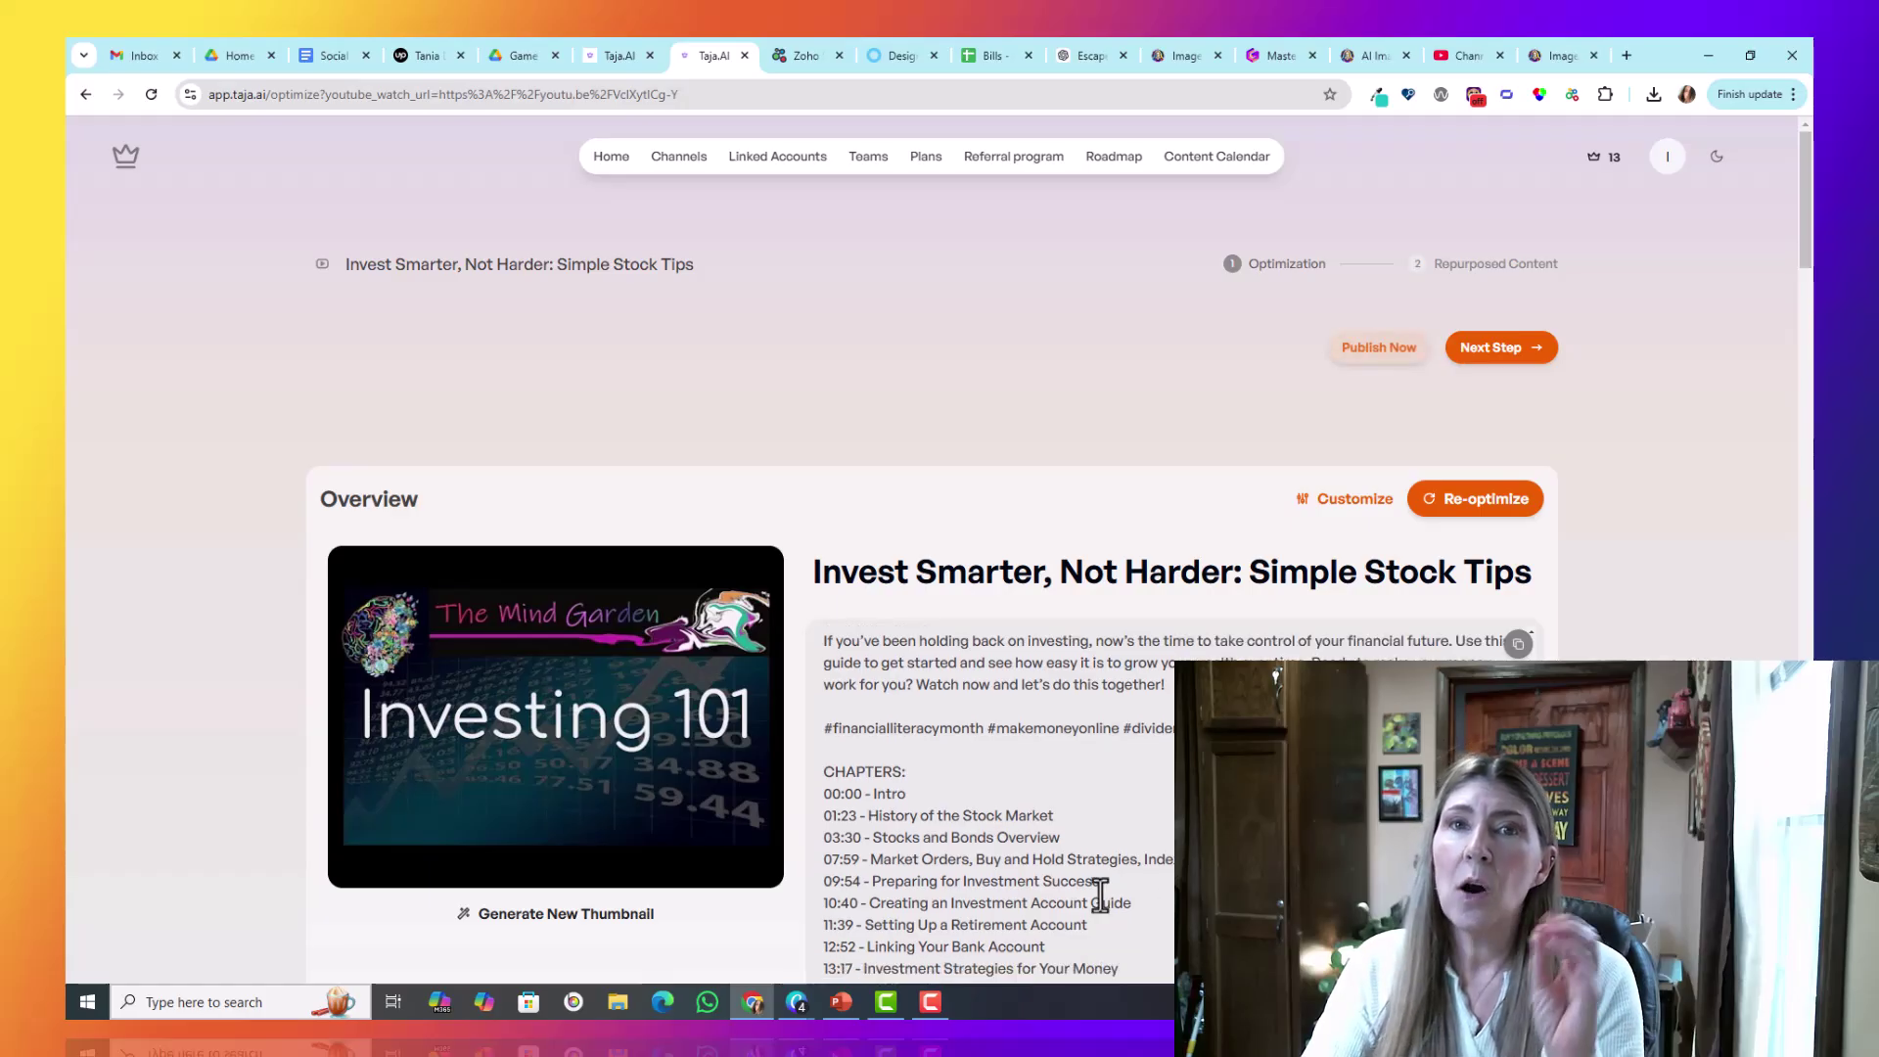
scroll(1100, 893, "down", 2)
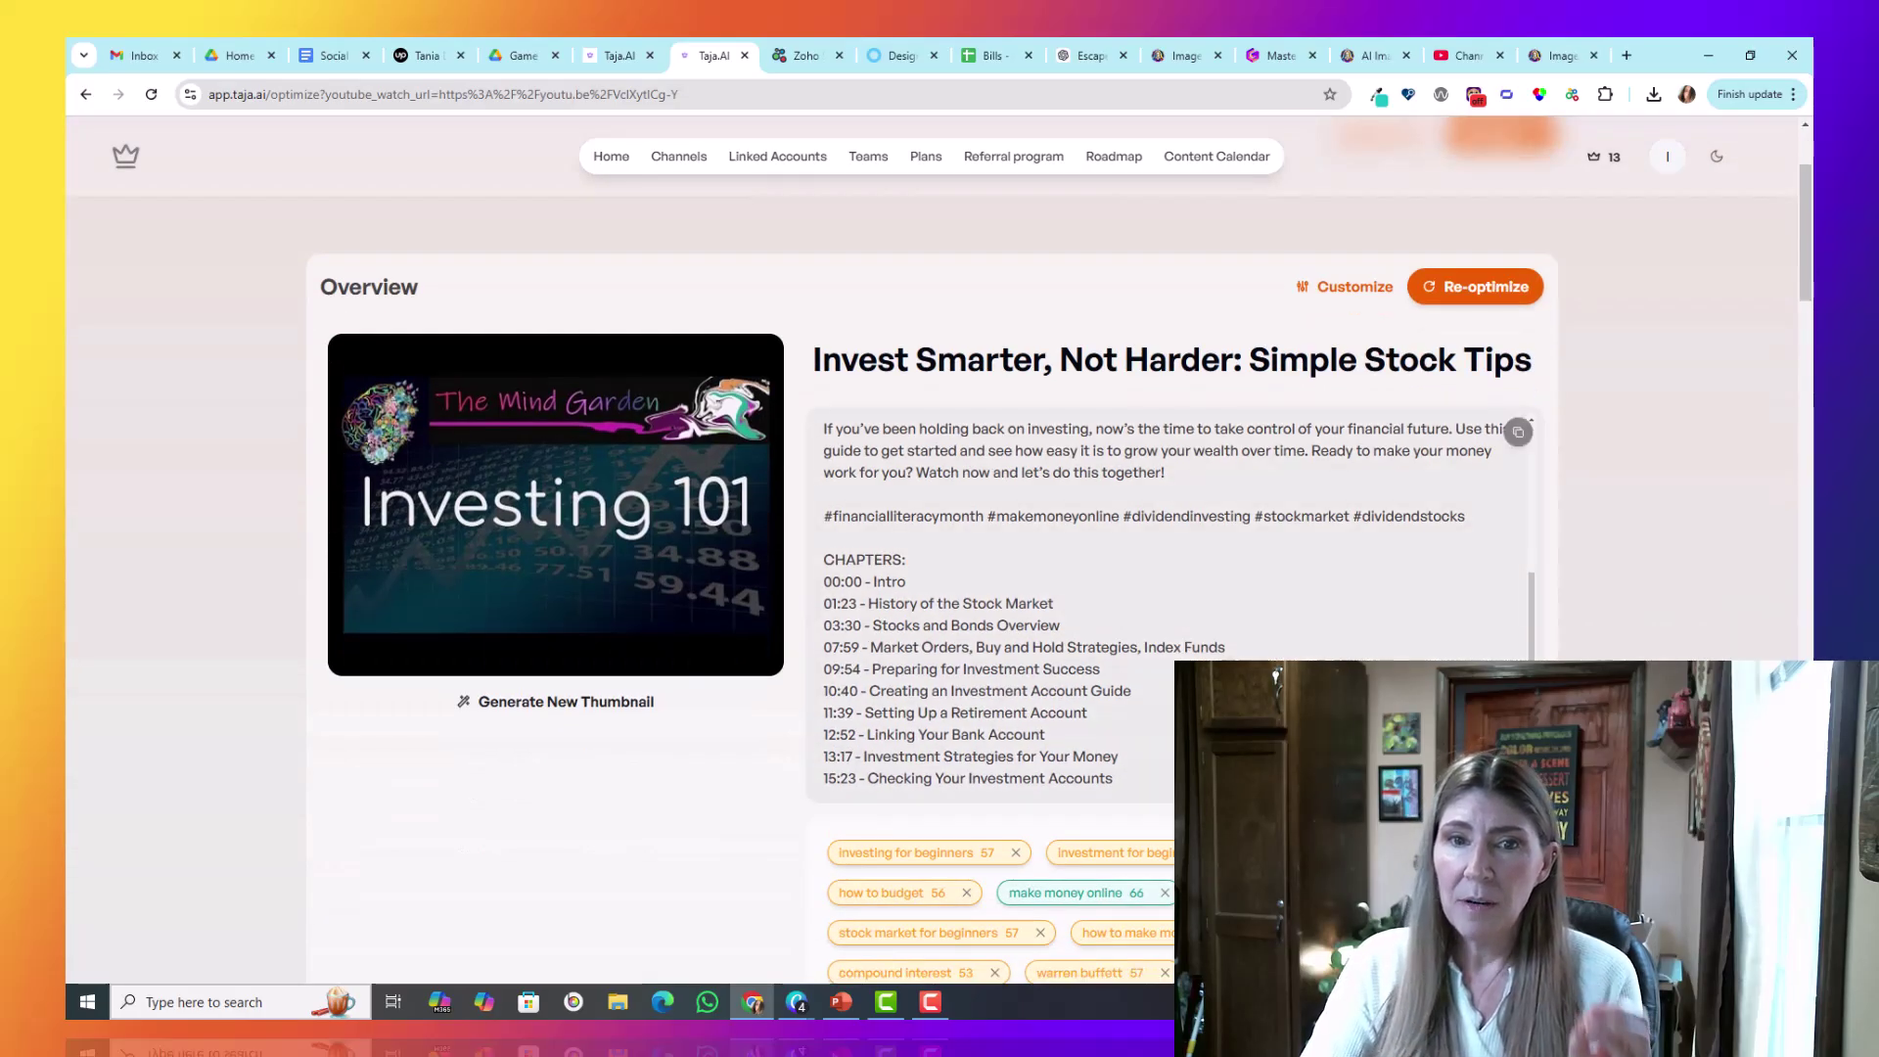
scroll(1101, 675, "down", 1)
scroll(1096, 783, "down", 2)
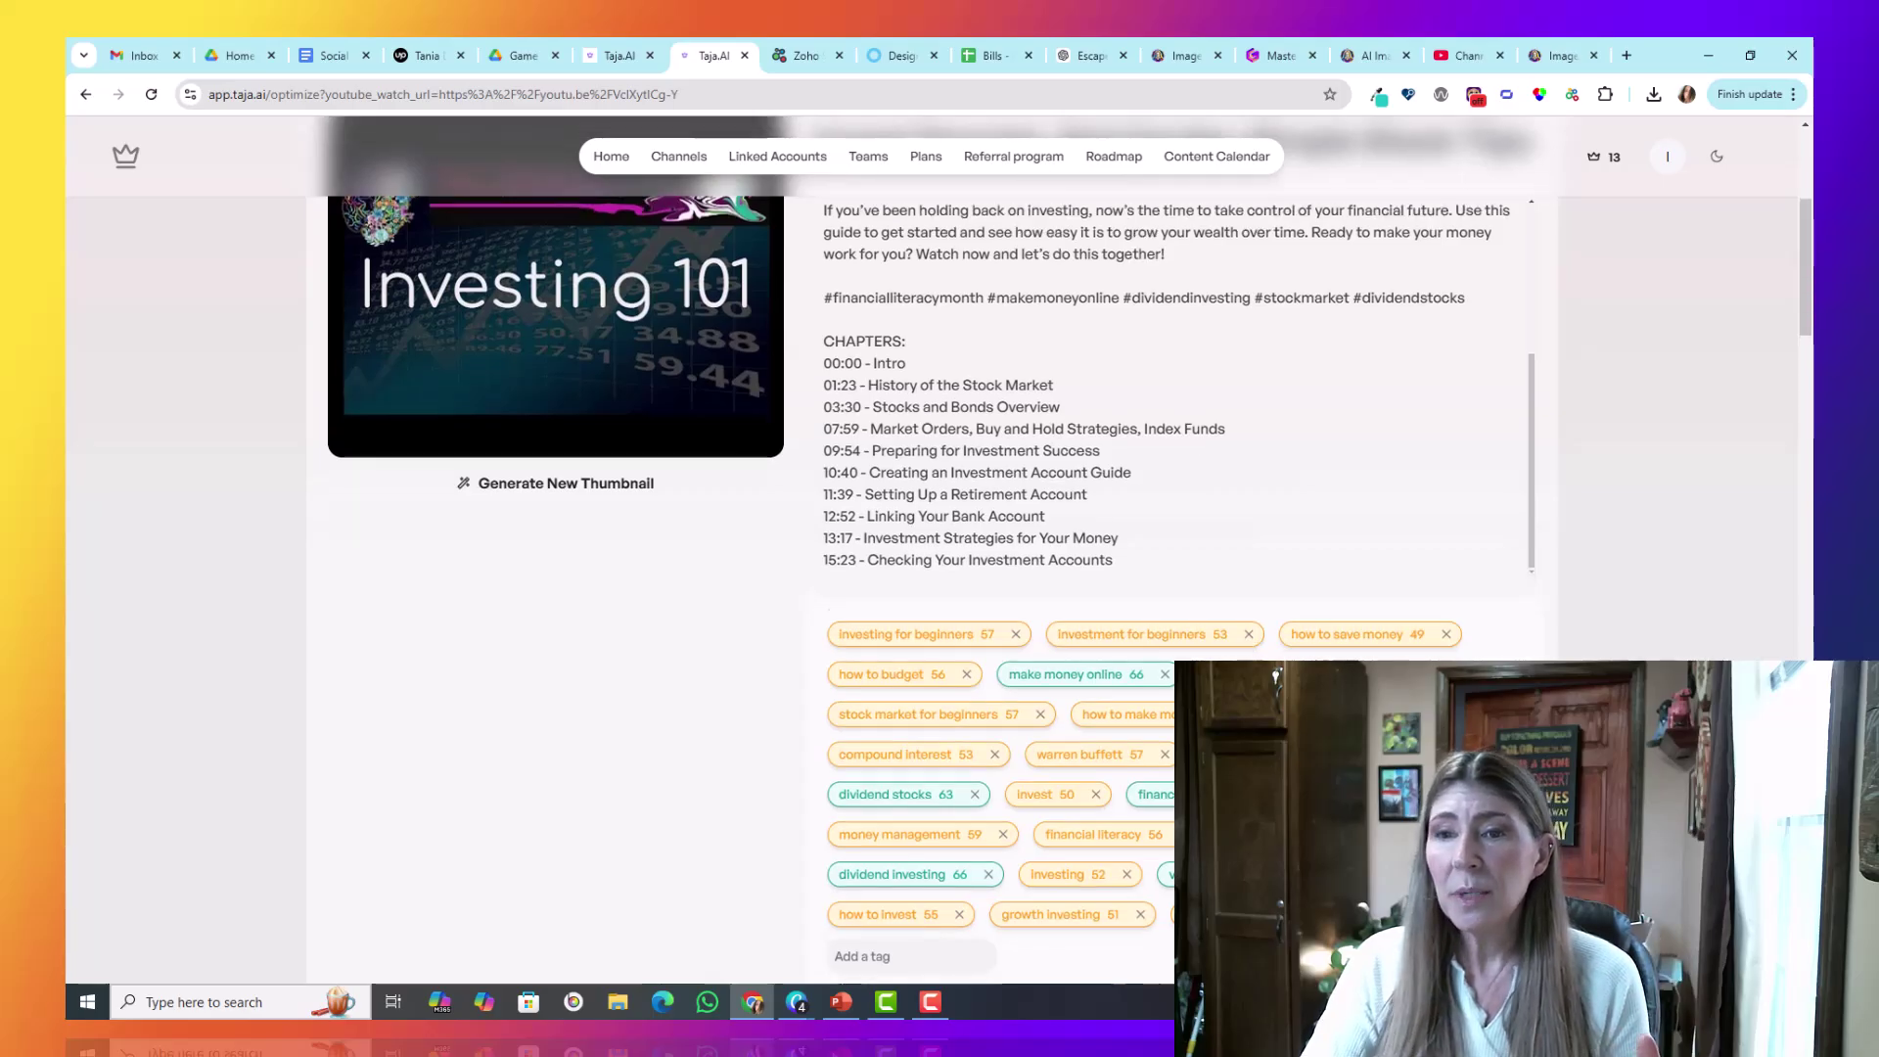
scroll(1096, 587, "down", 2)
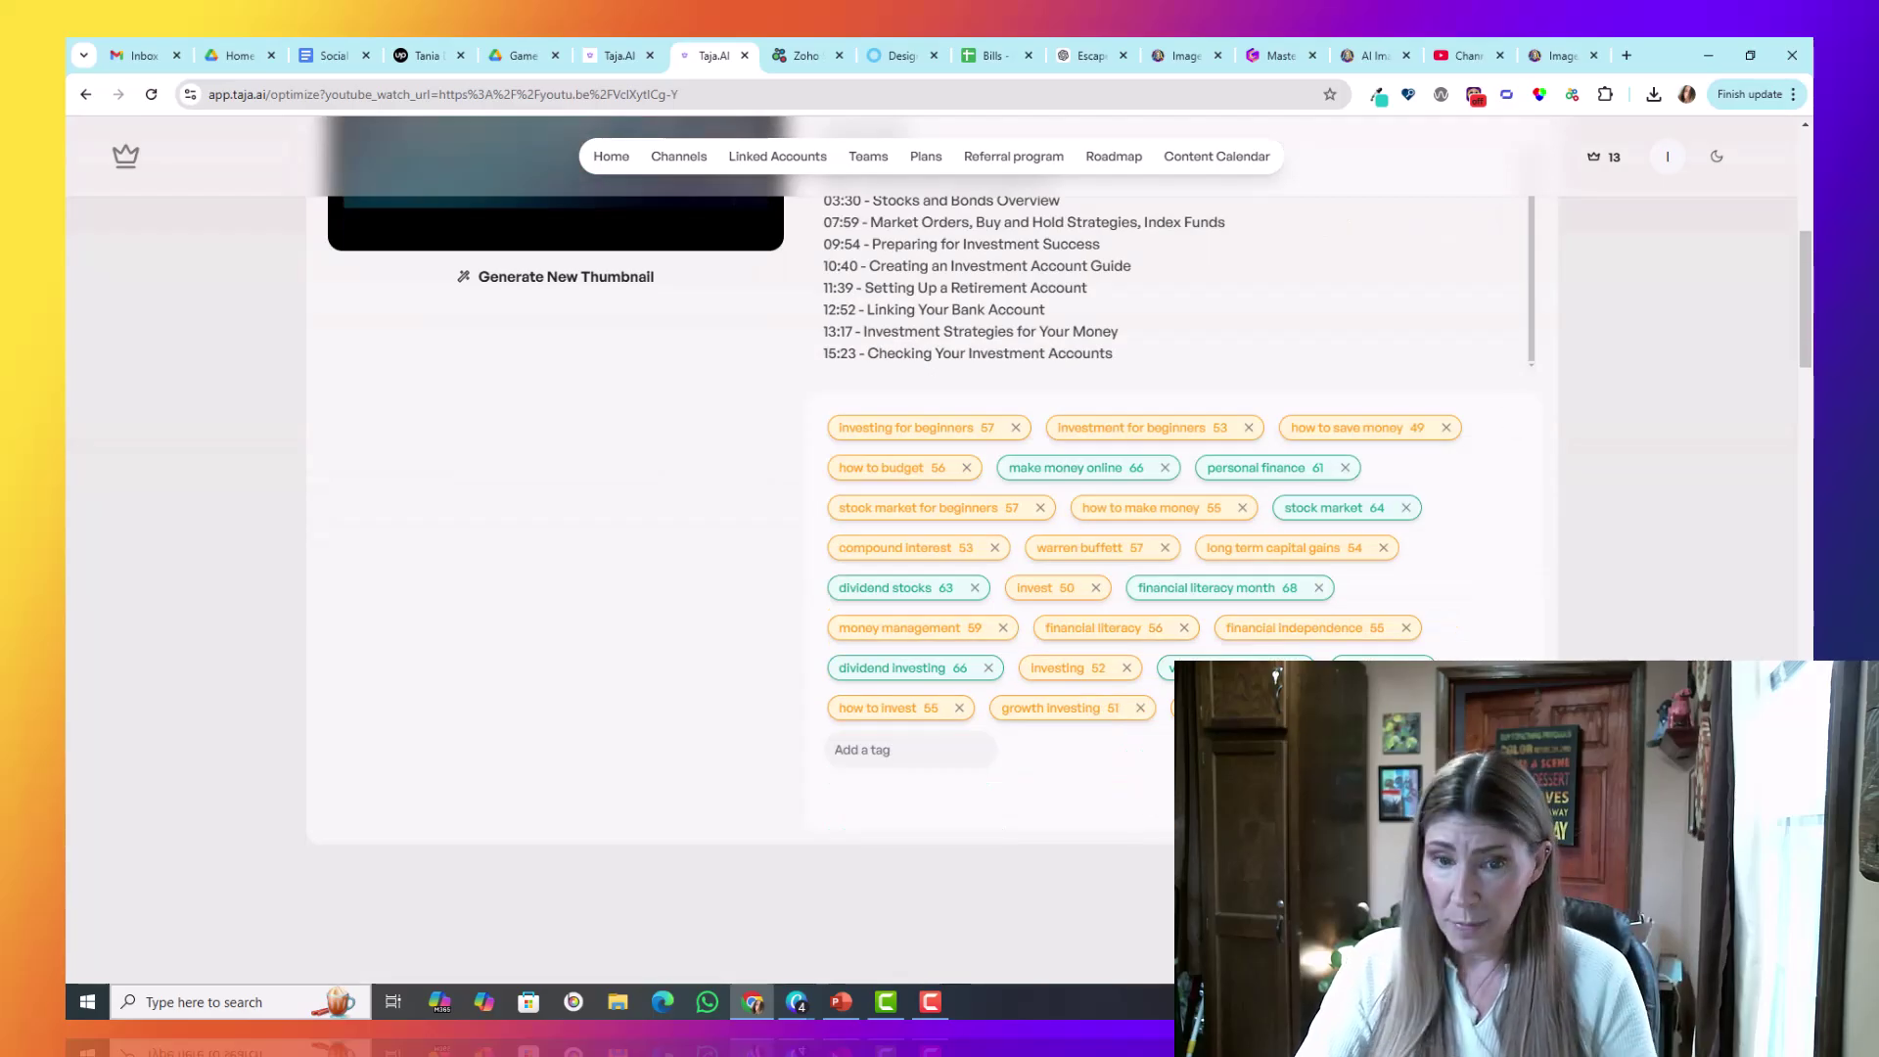
Step: Examine the alternative titles with their scores, the full description, the tags and the transcription
scroll(748, 548, "down", 6)
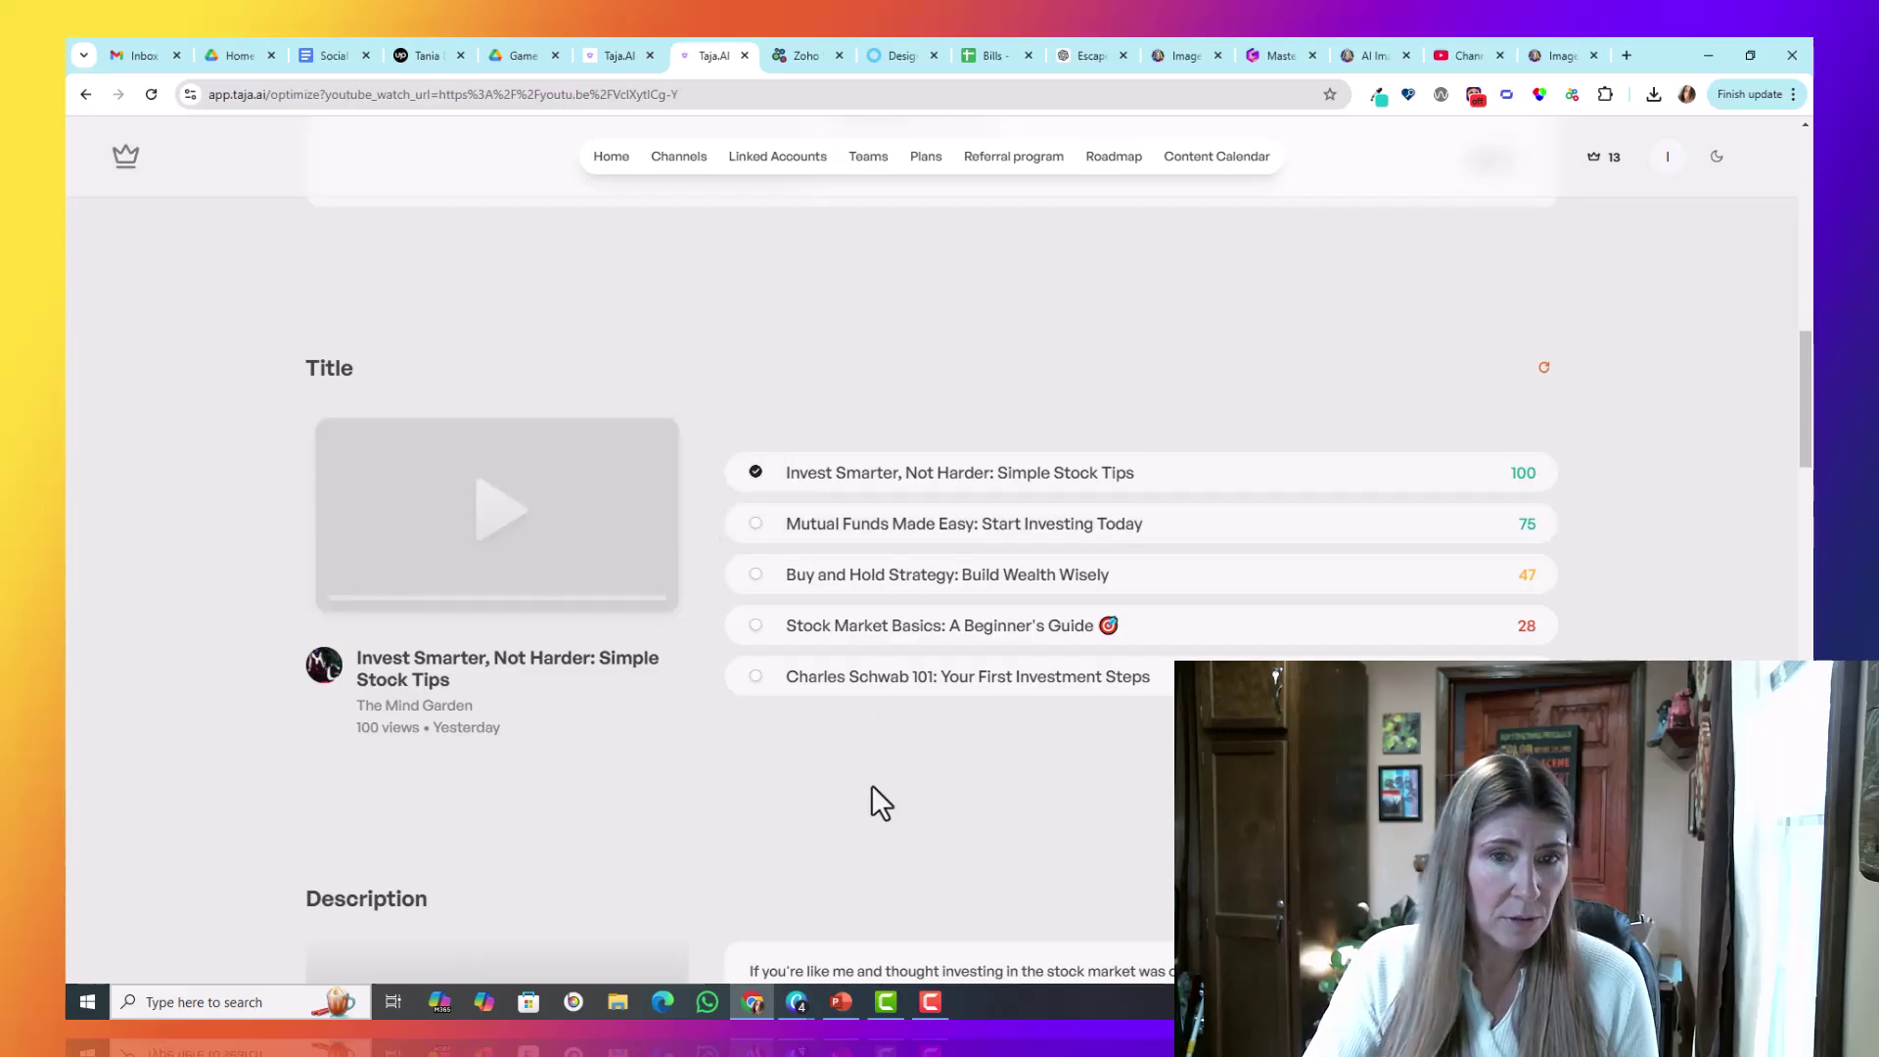
scroll(871, 784, "down", 2)
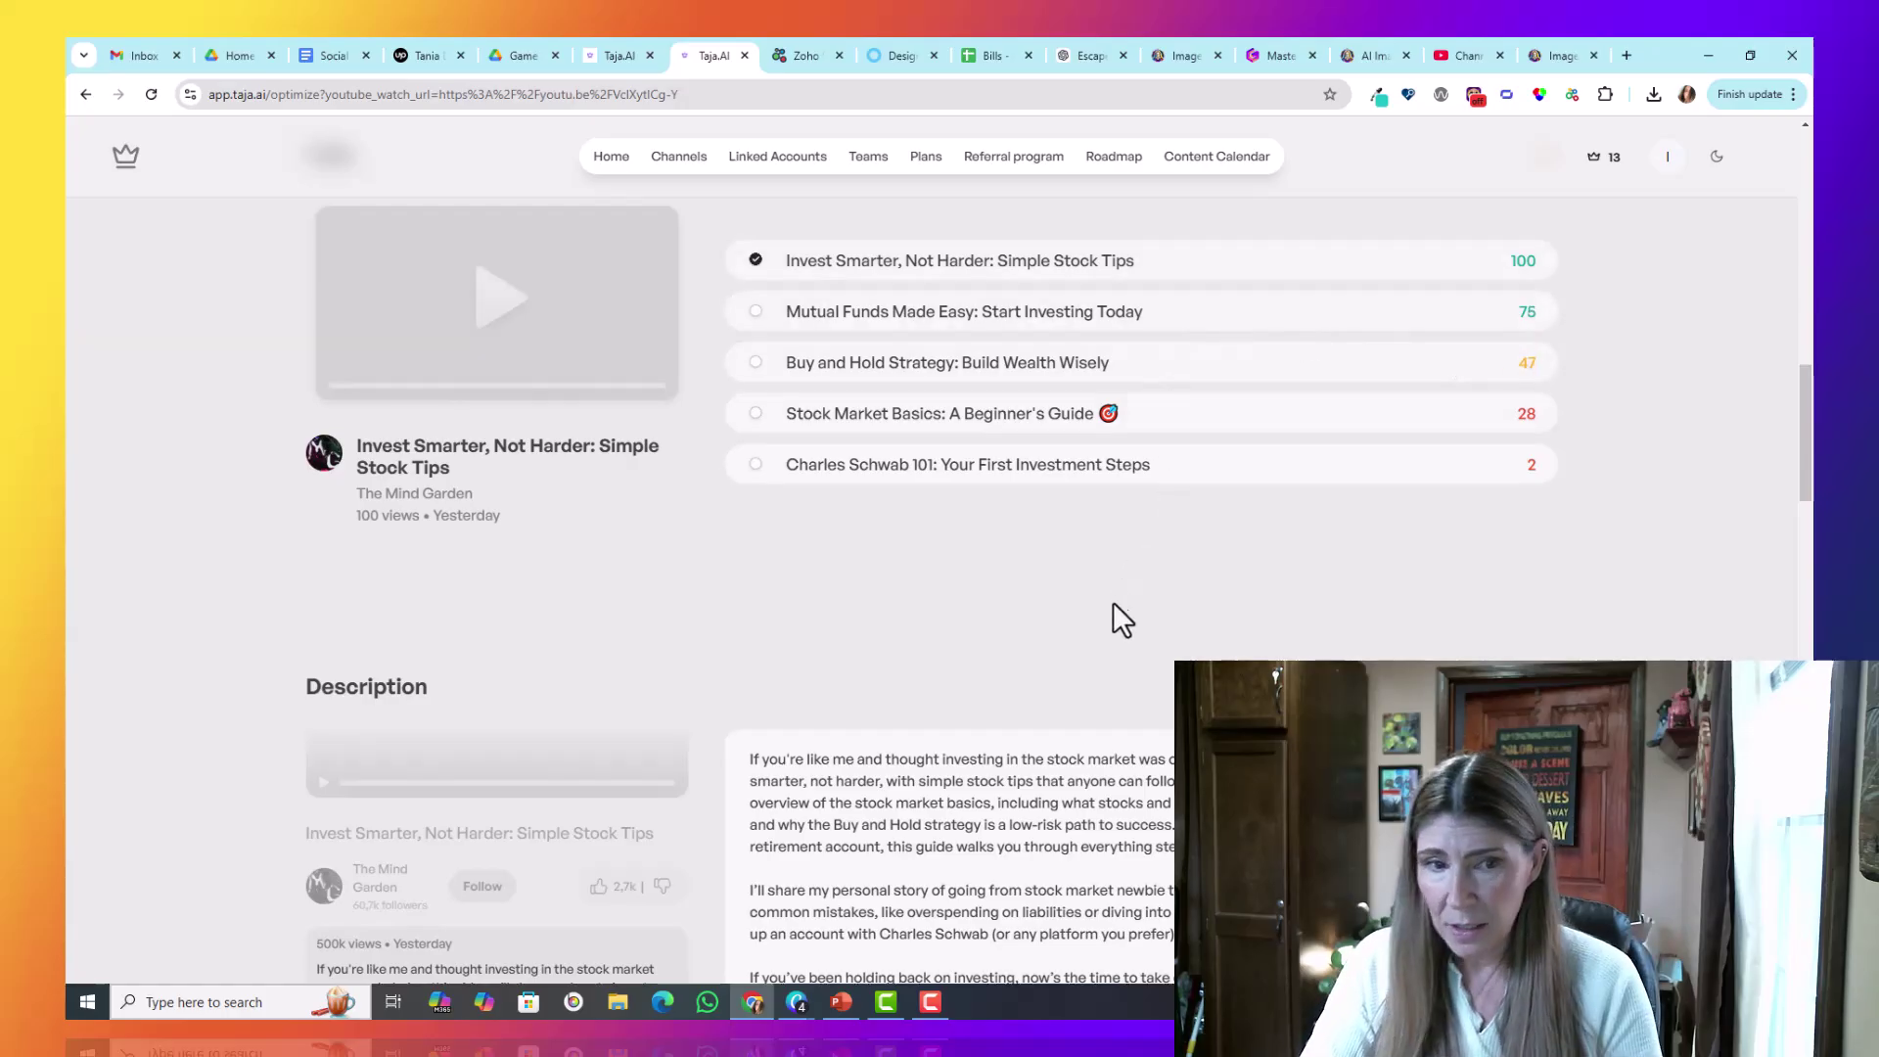
scroll(1124, 616, "down", 9)
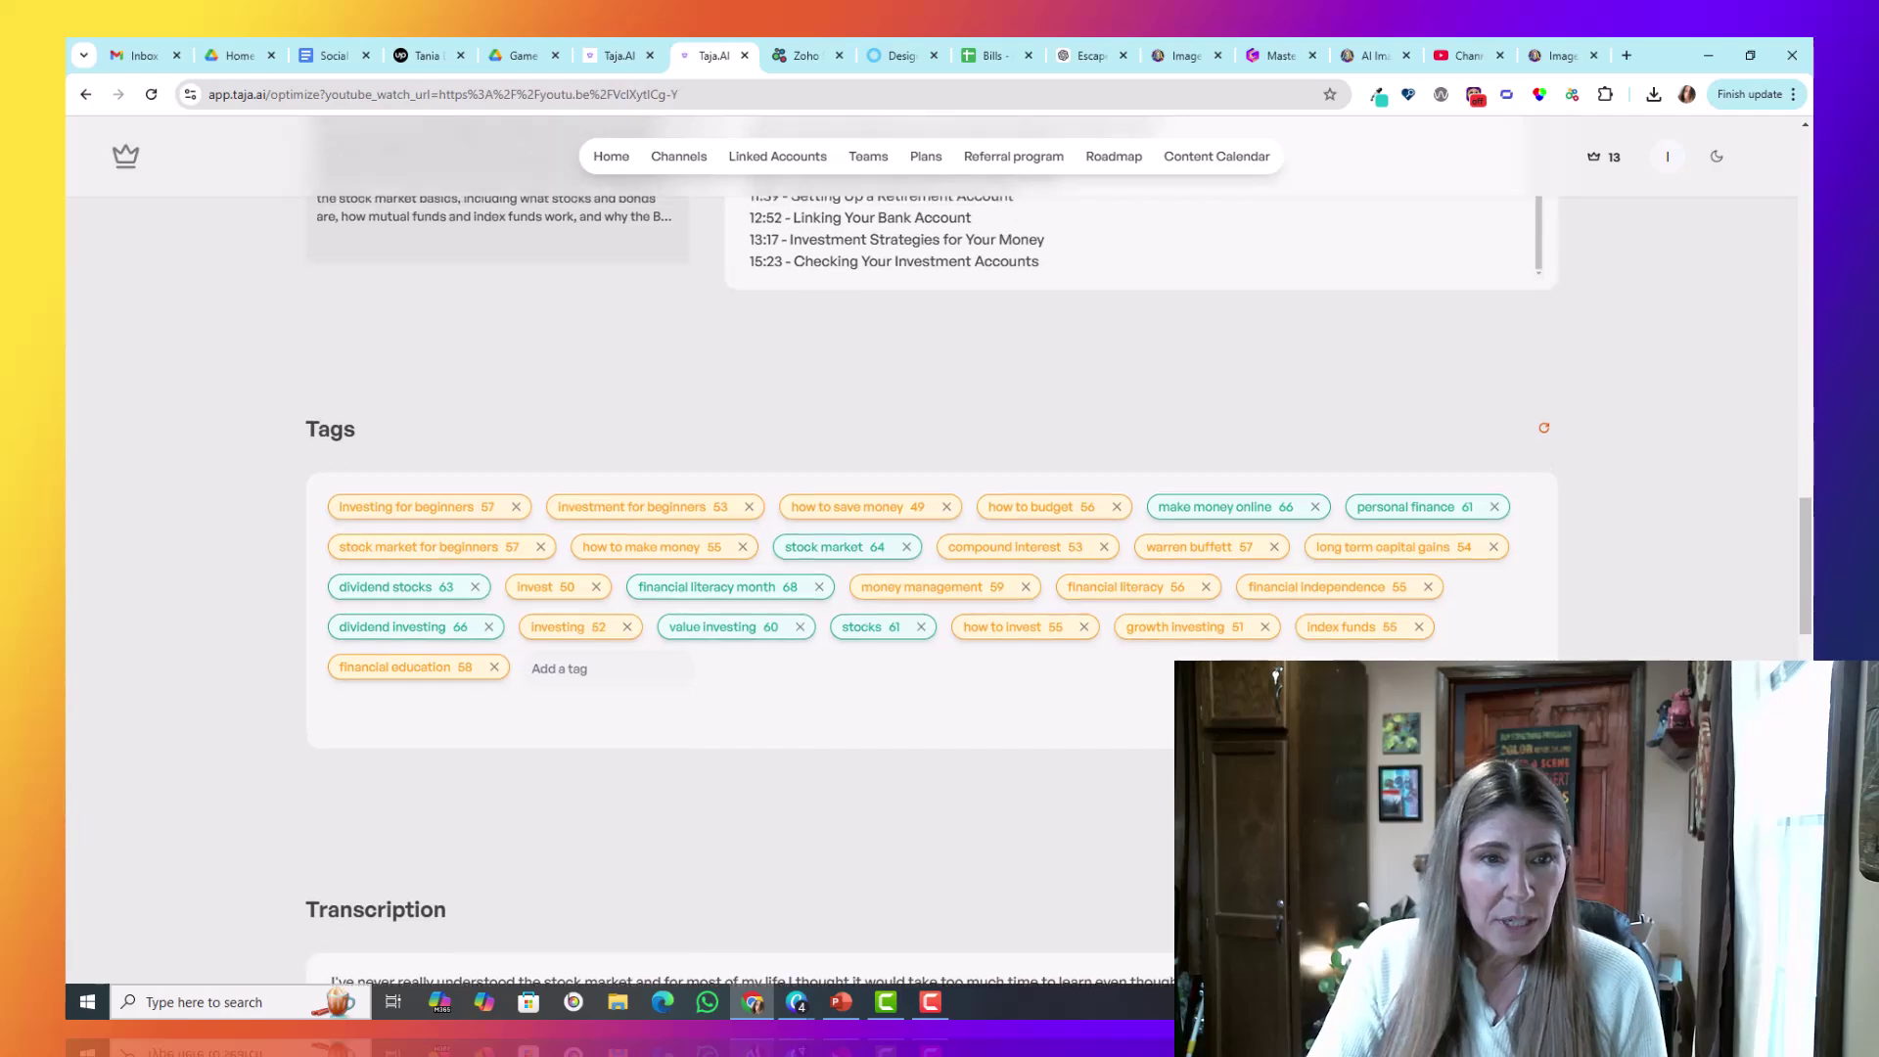
scroll(930, 587, "down", 8)
scroll(1083, 759, "down", 2)
scroll(1082, 760, "up", 10)
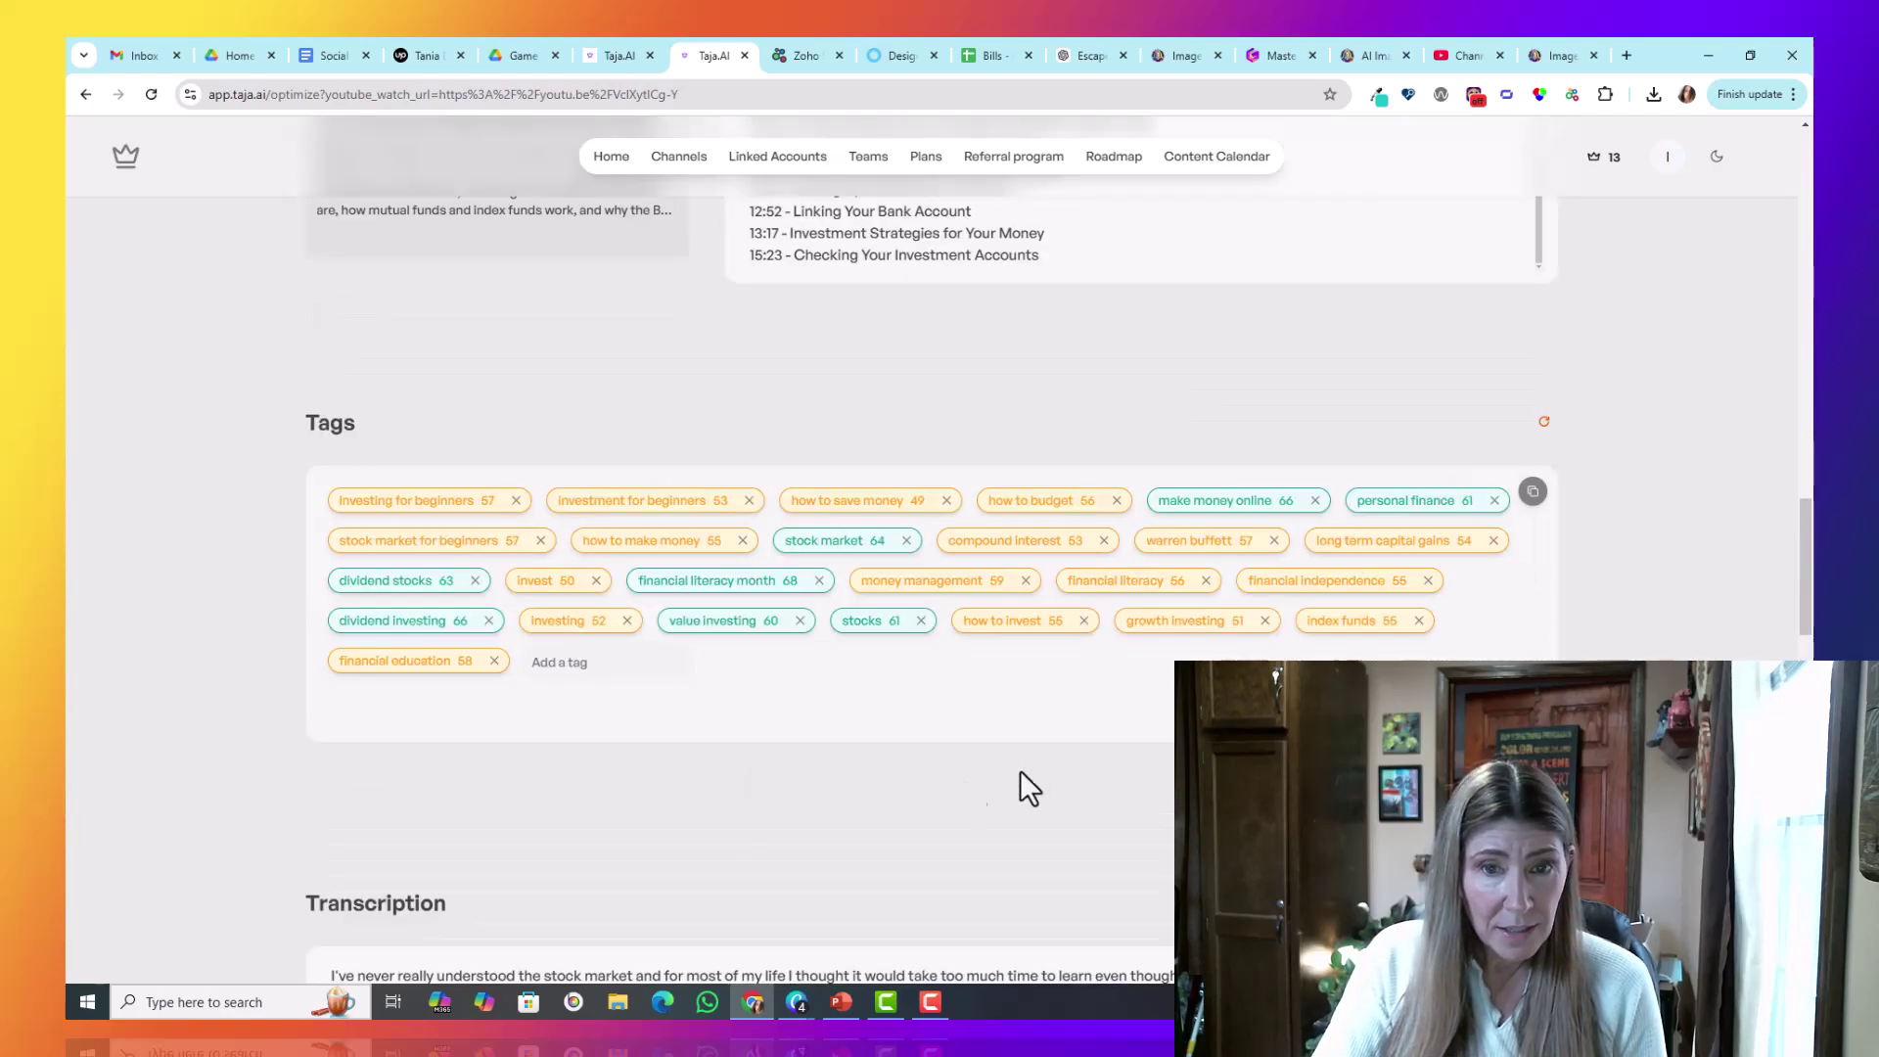
scroll(955, 807, "down", 9)
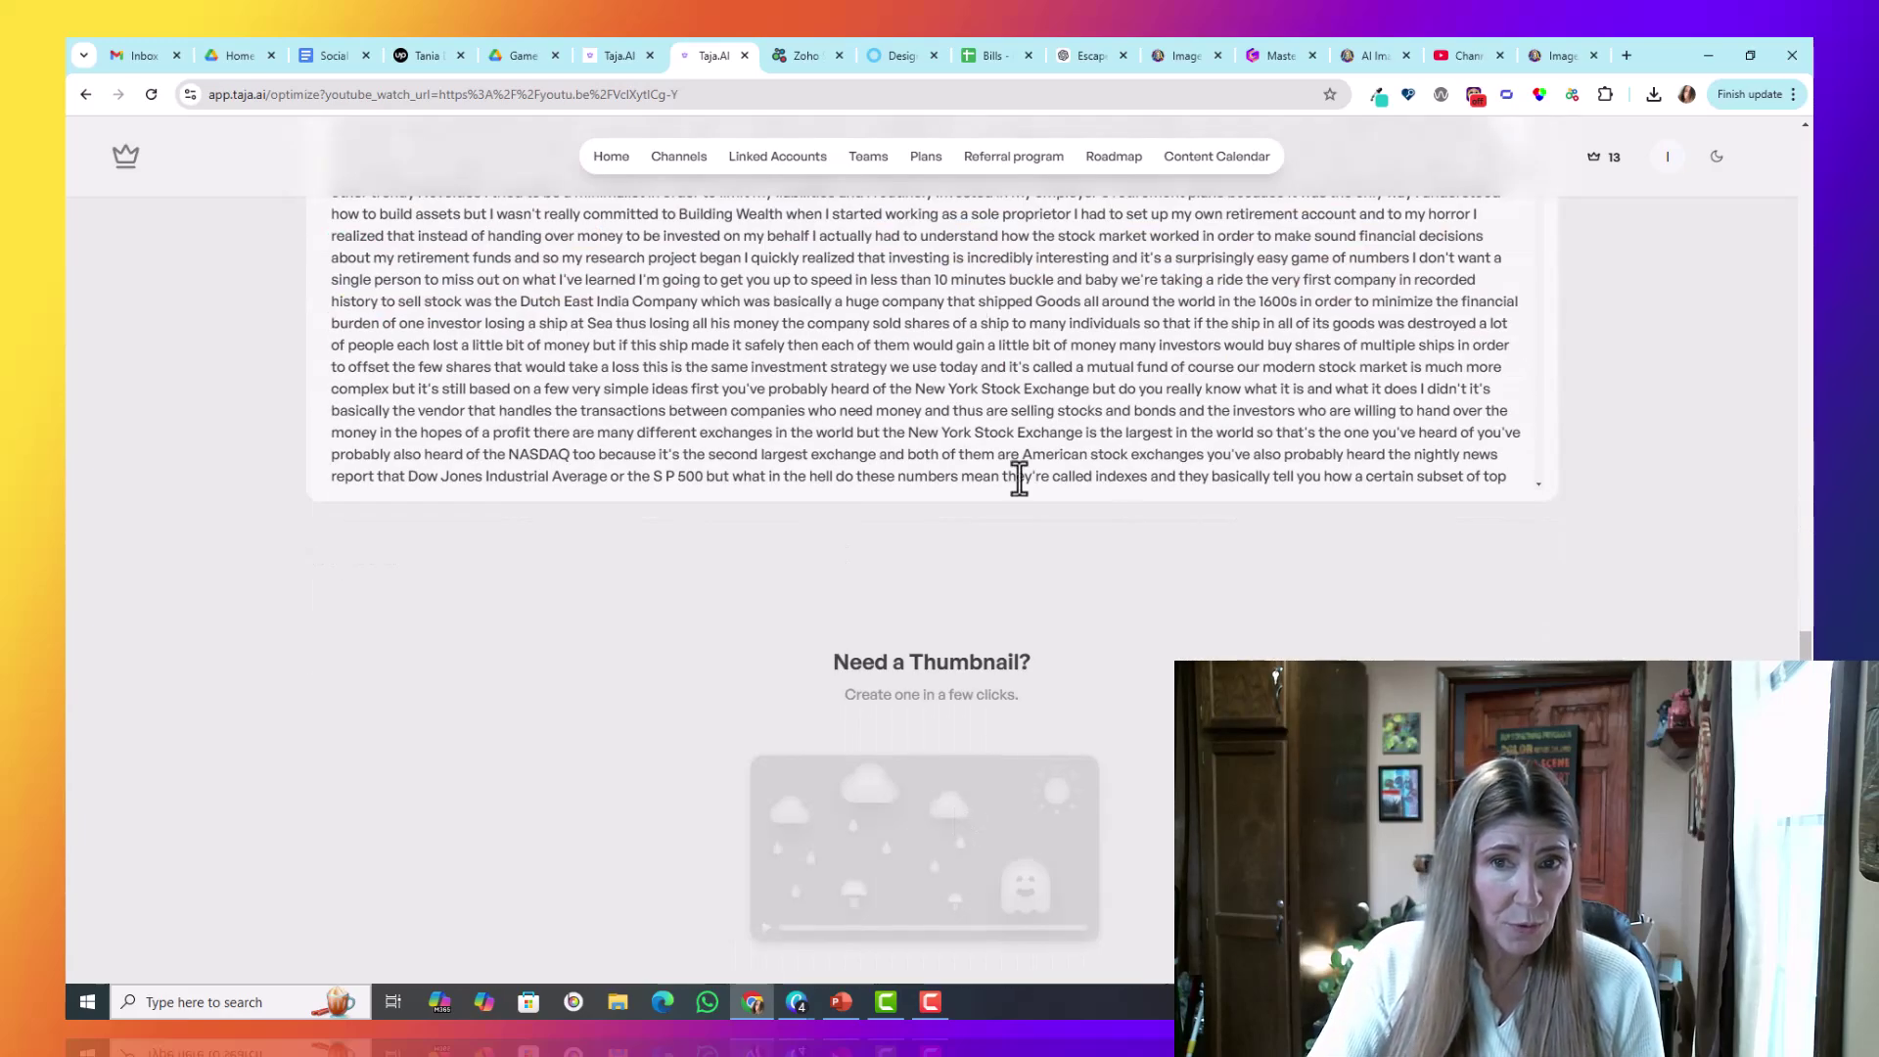
Step: Generate fully AI-generated thumbnails with captions included, then start regenerating them with faces from the video
scroll(1155, 644, "down", 2)
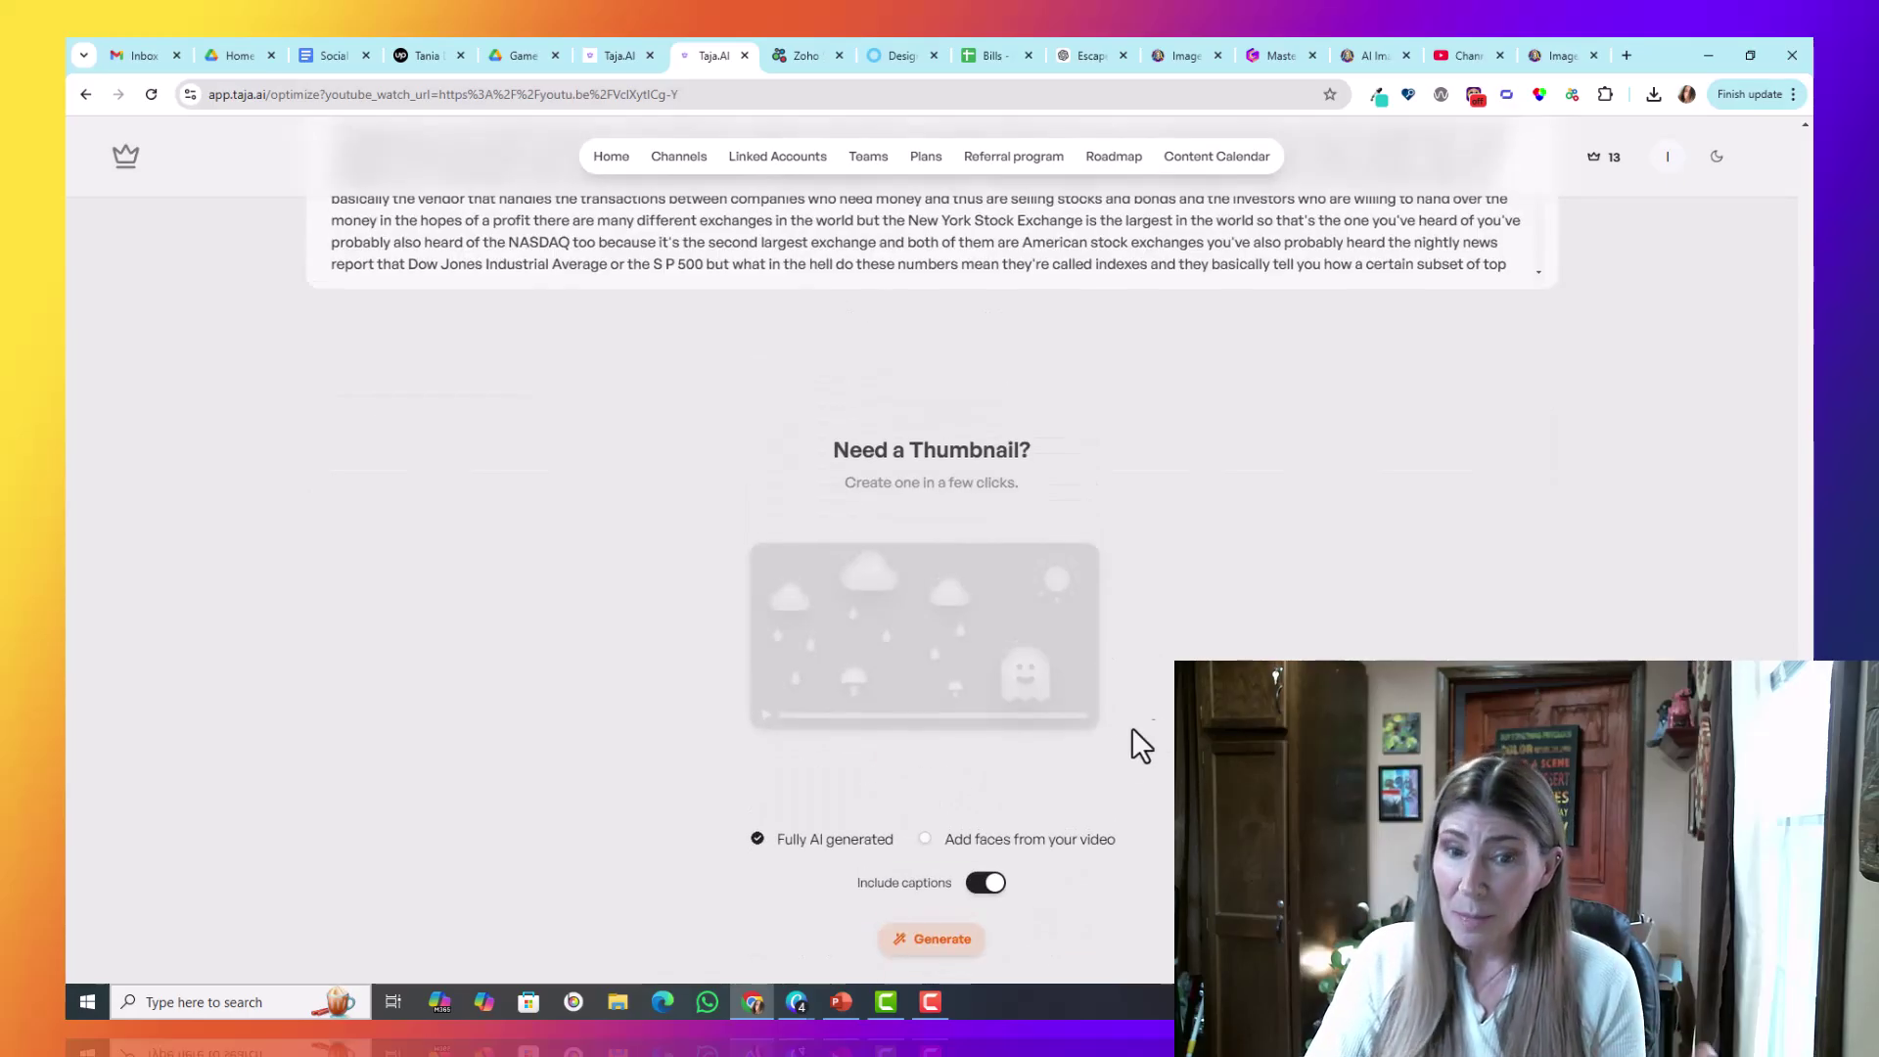
left_click(931, 942)
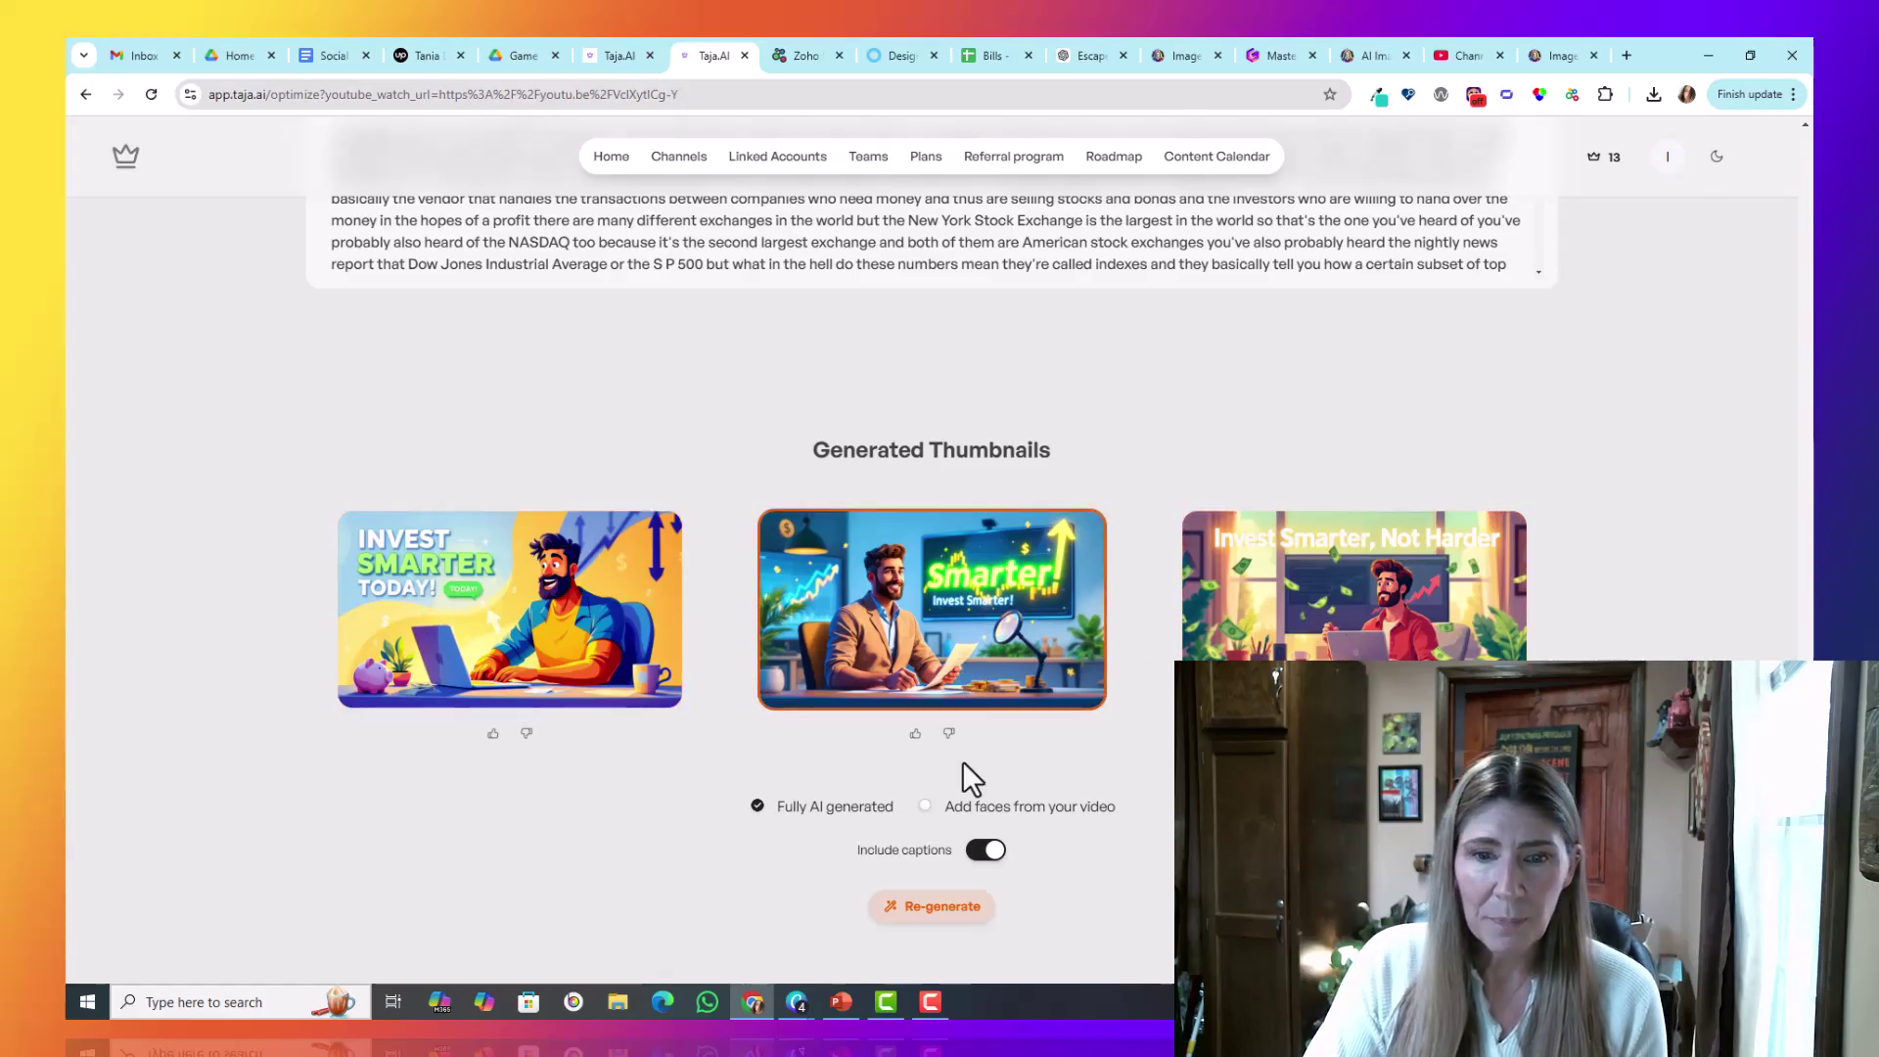
left_click(961, 805)
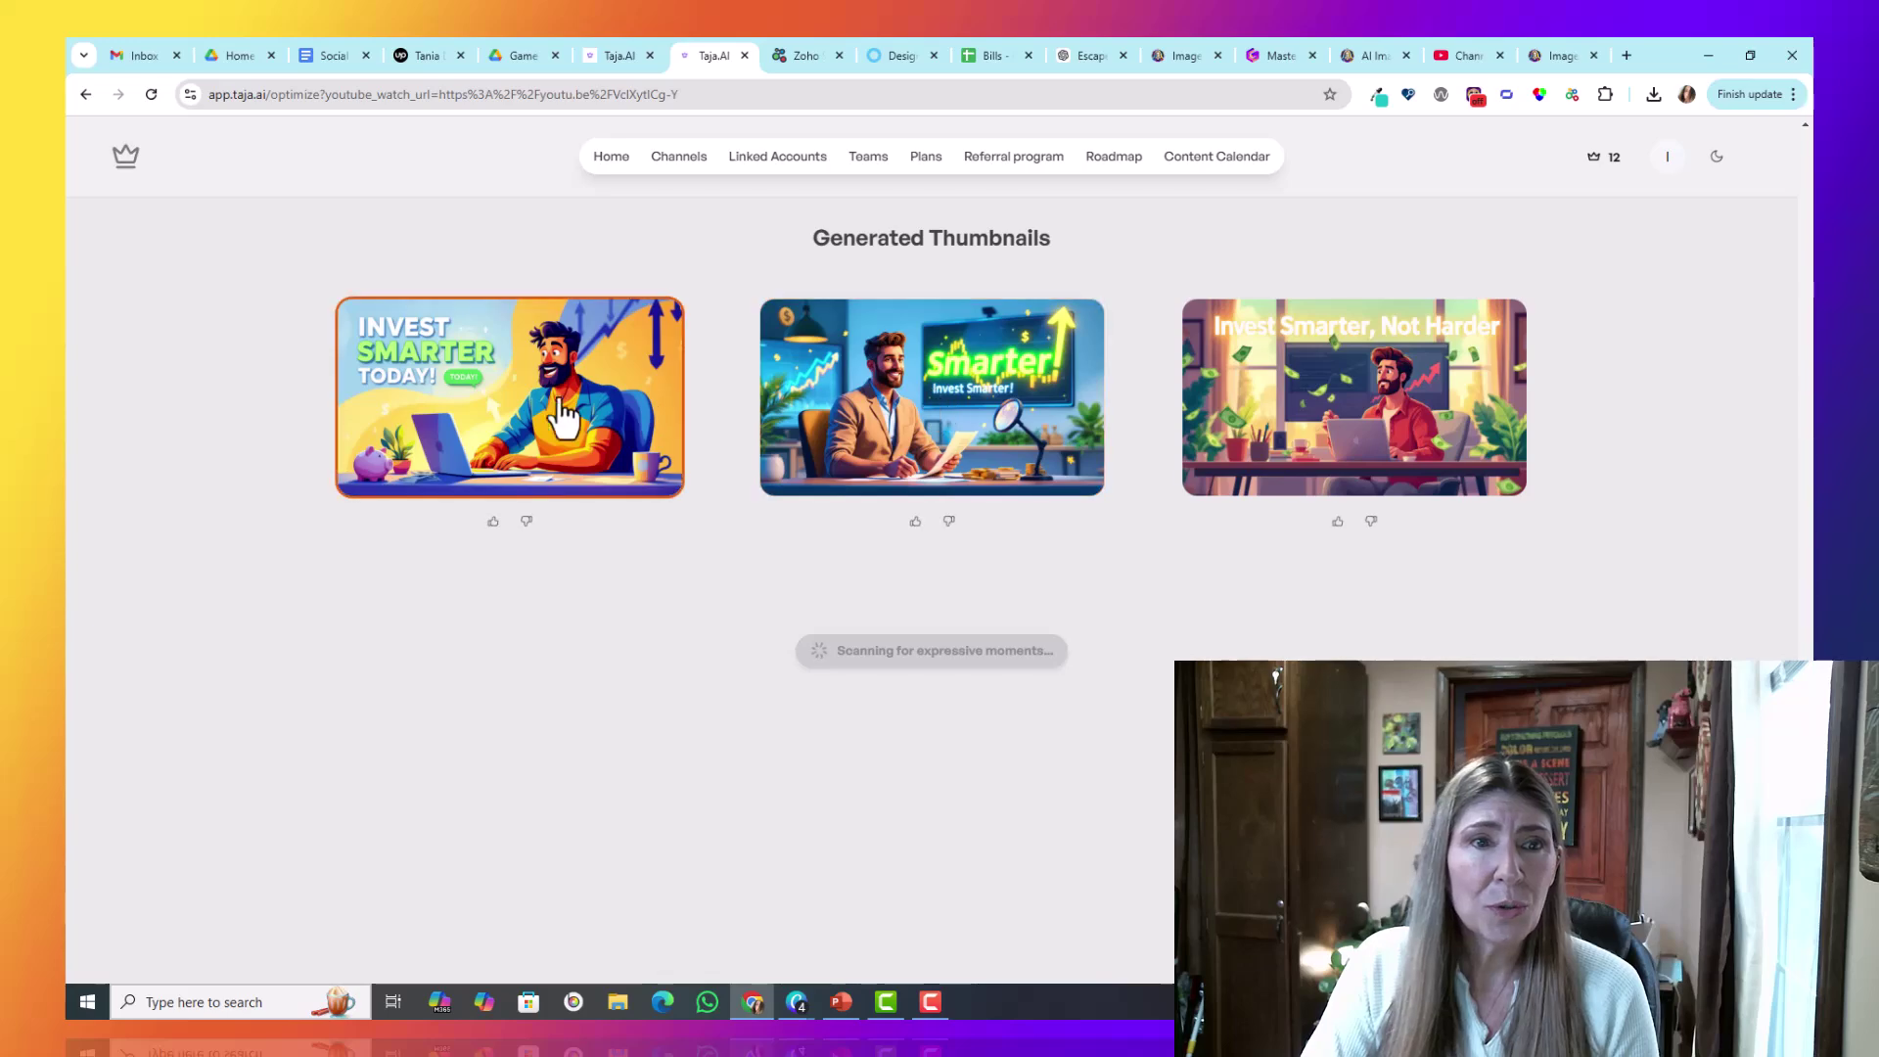
Step: Inspect the "Invest Smarter Today!" thumbnail in the editor, look at the option for adding an image, and return to the optimization page
left_click(1310, 481)
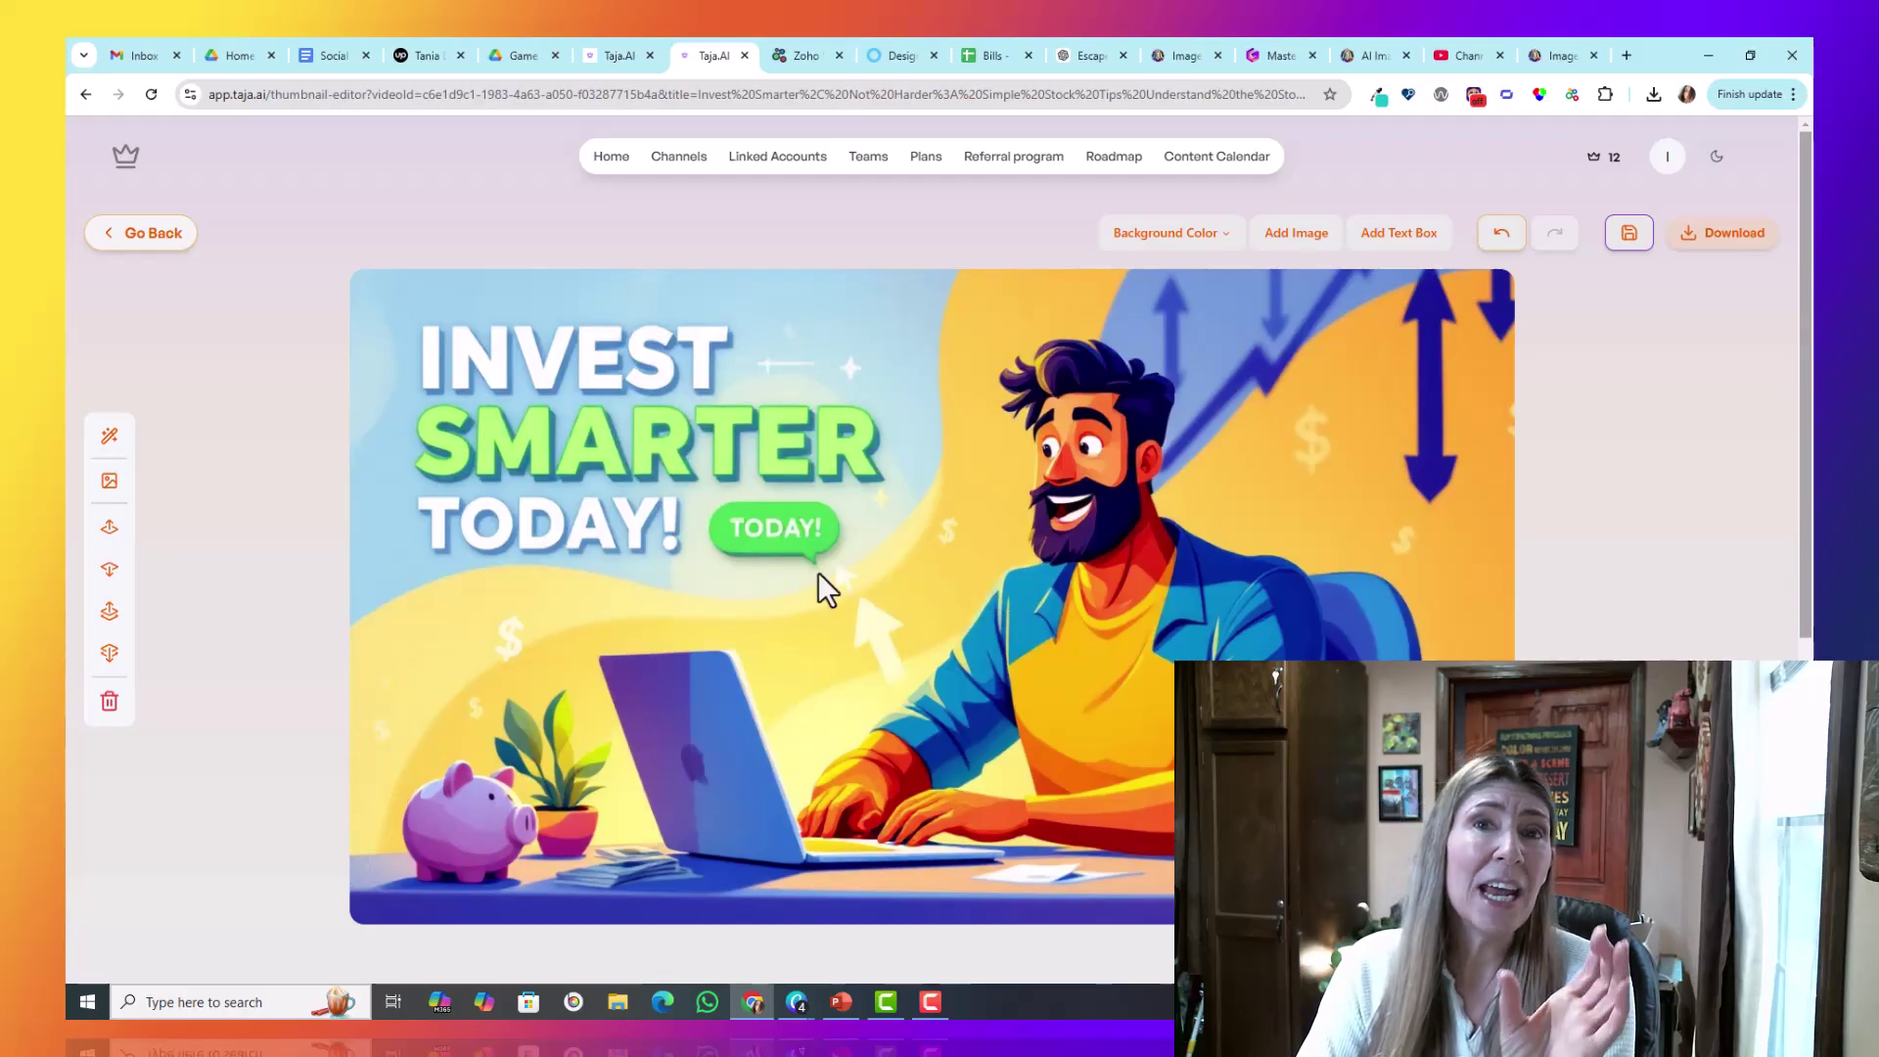
left_click(108, 480)
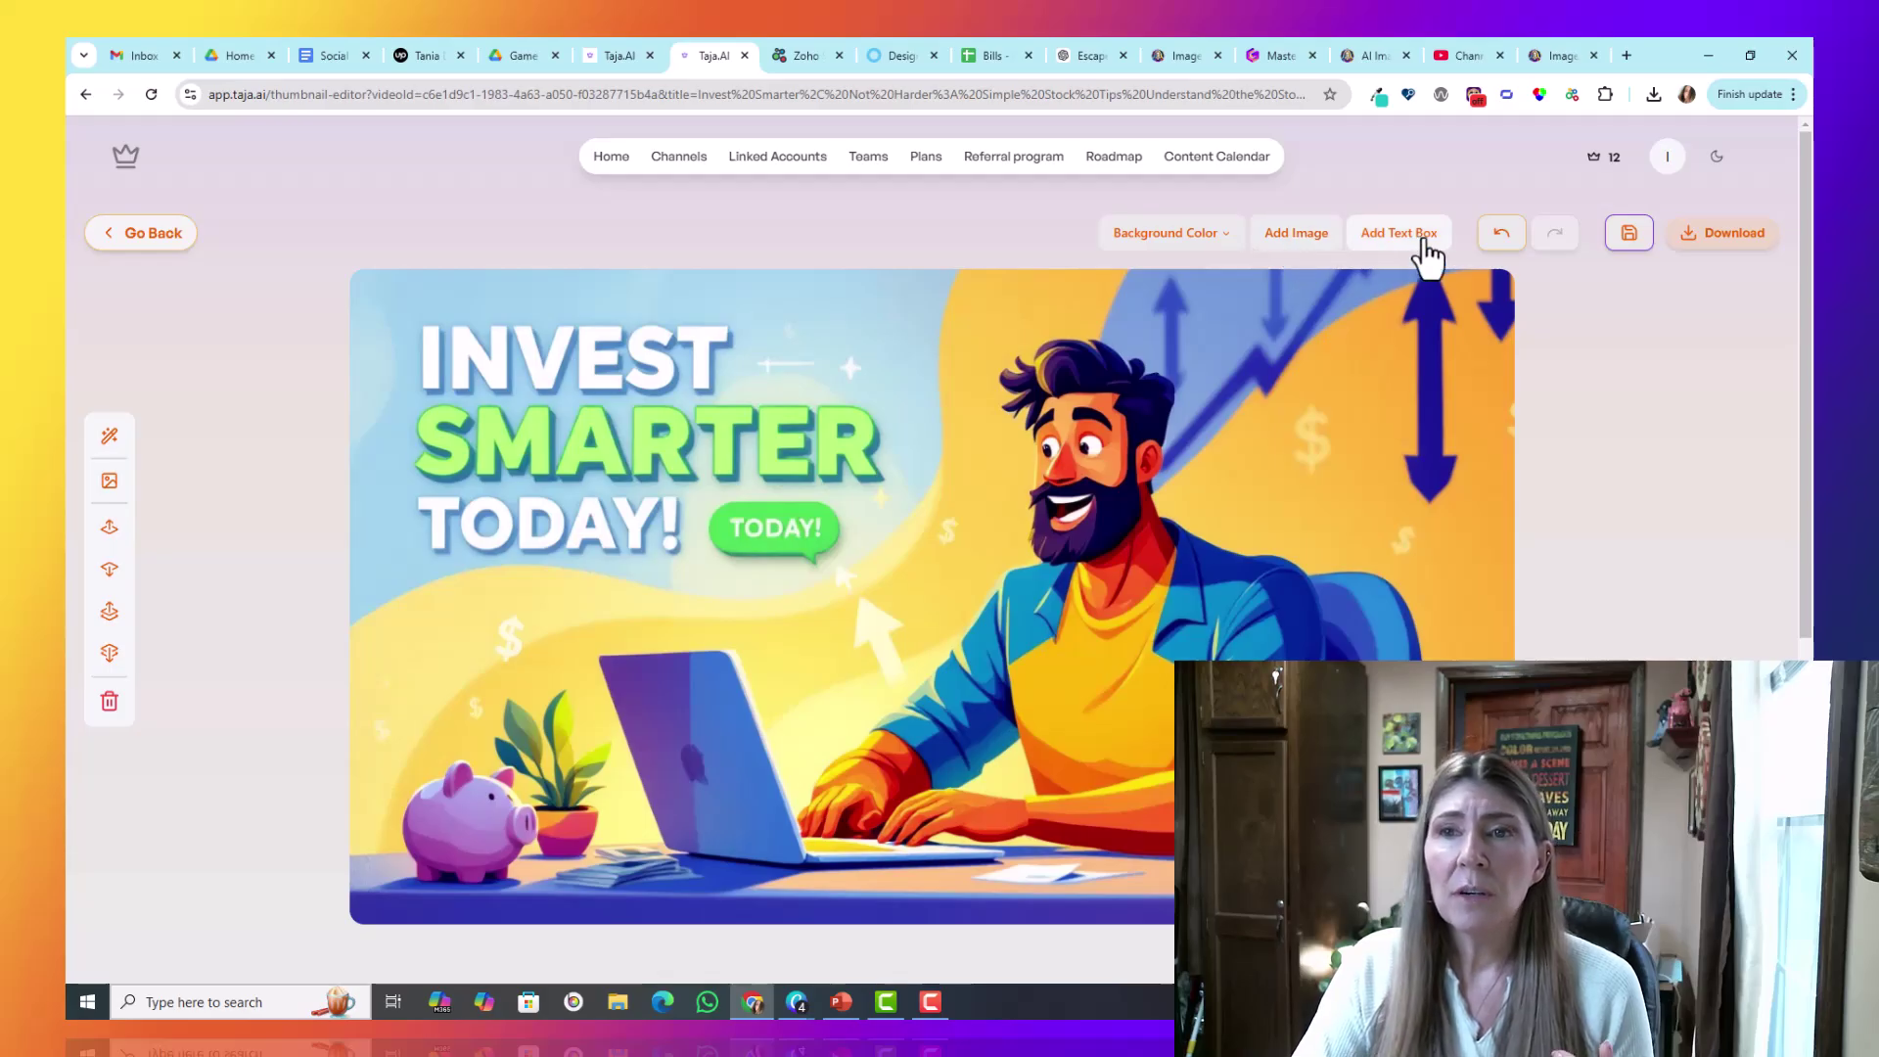
left_click(1300, 242)
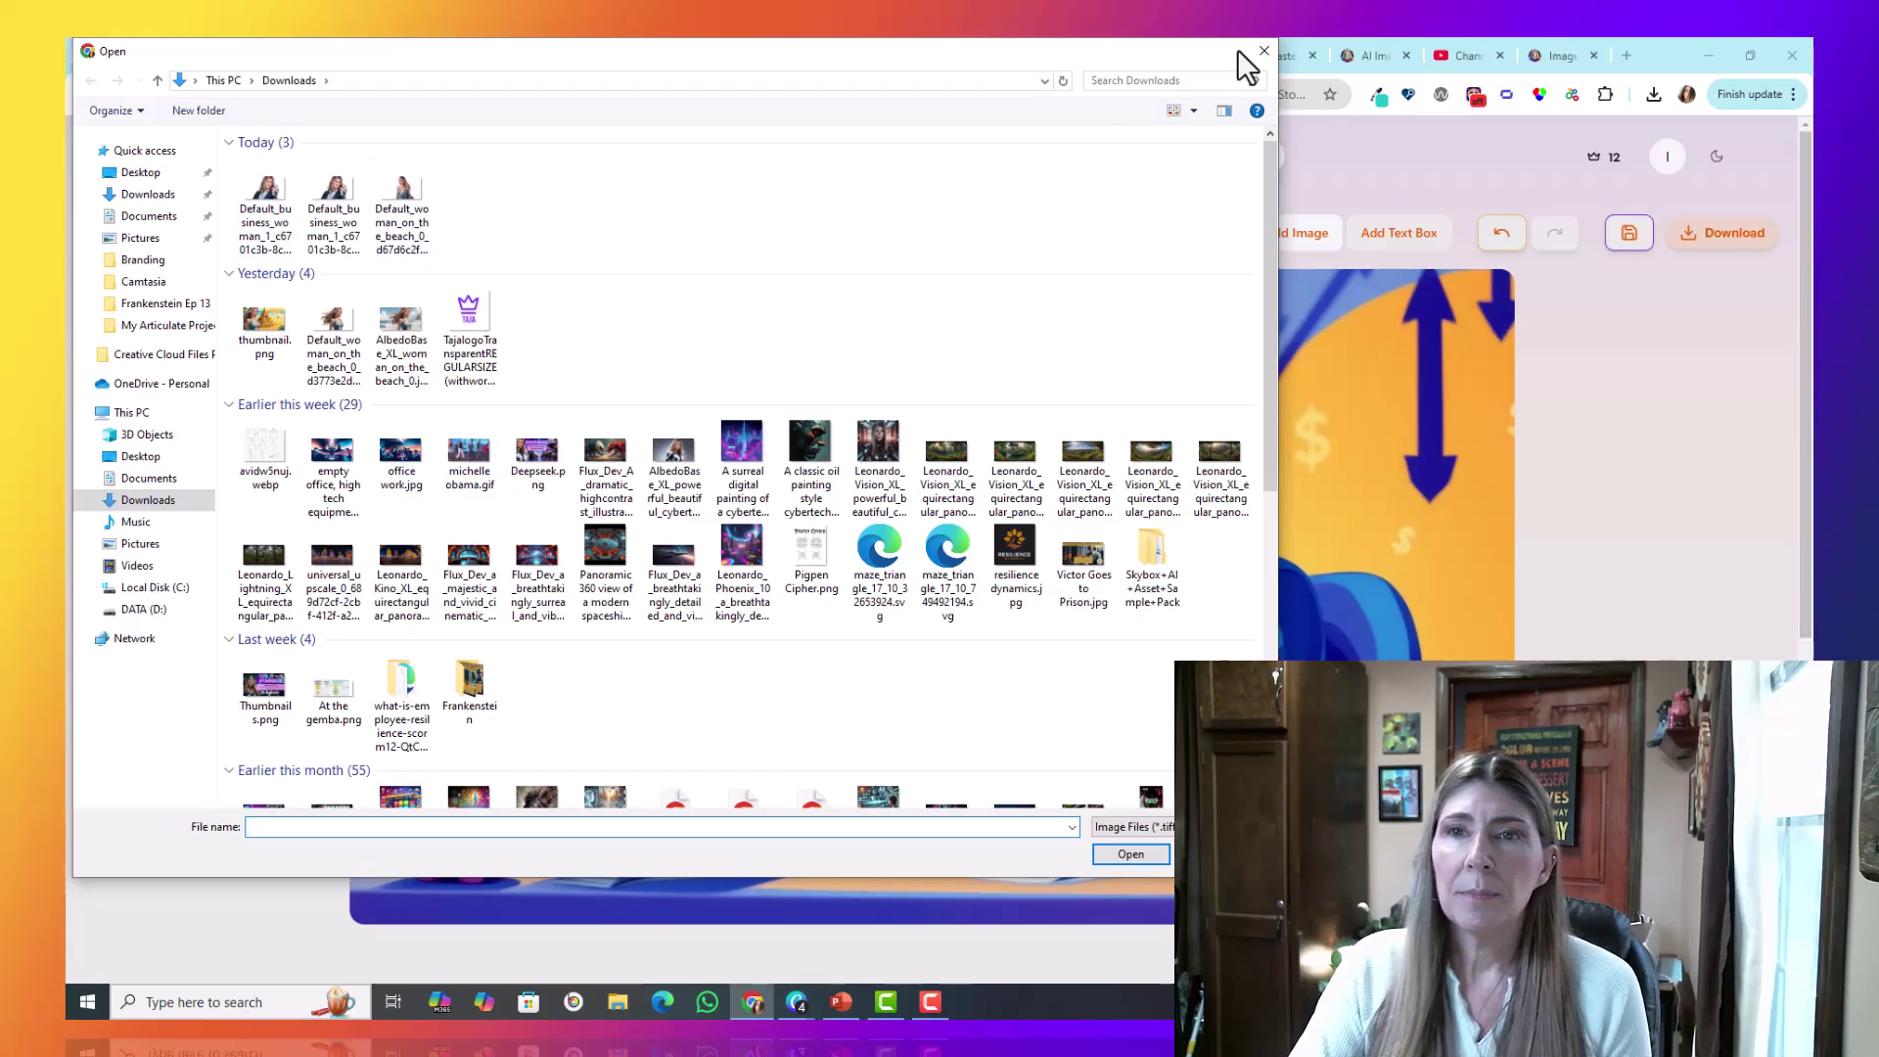
left_click(1263, 51)
left_click(137, 238)
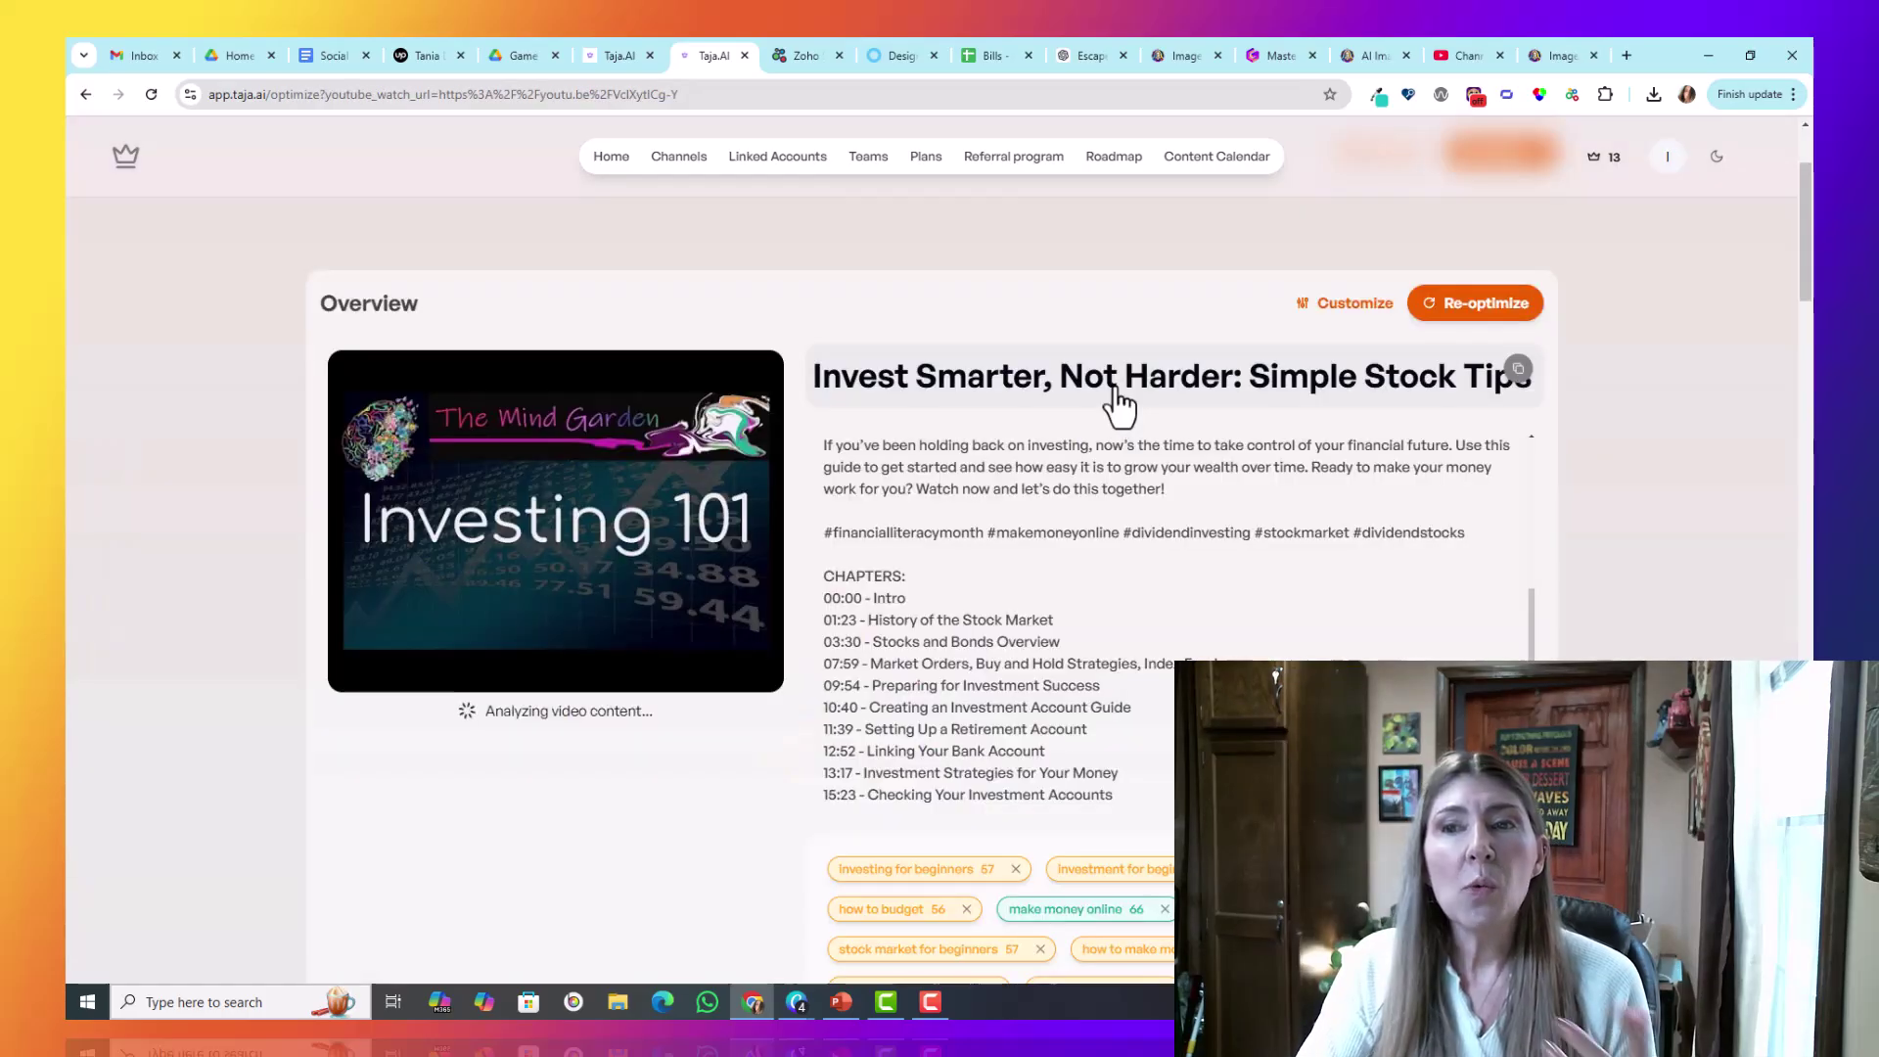
Step: Append "Understand the Stock Market for beginners" to the video title in the Overview and accept the edit
left_click(1119, 401)
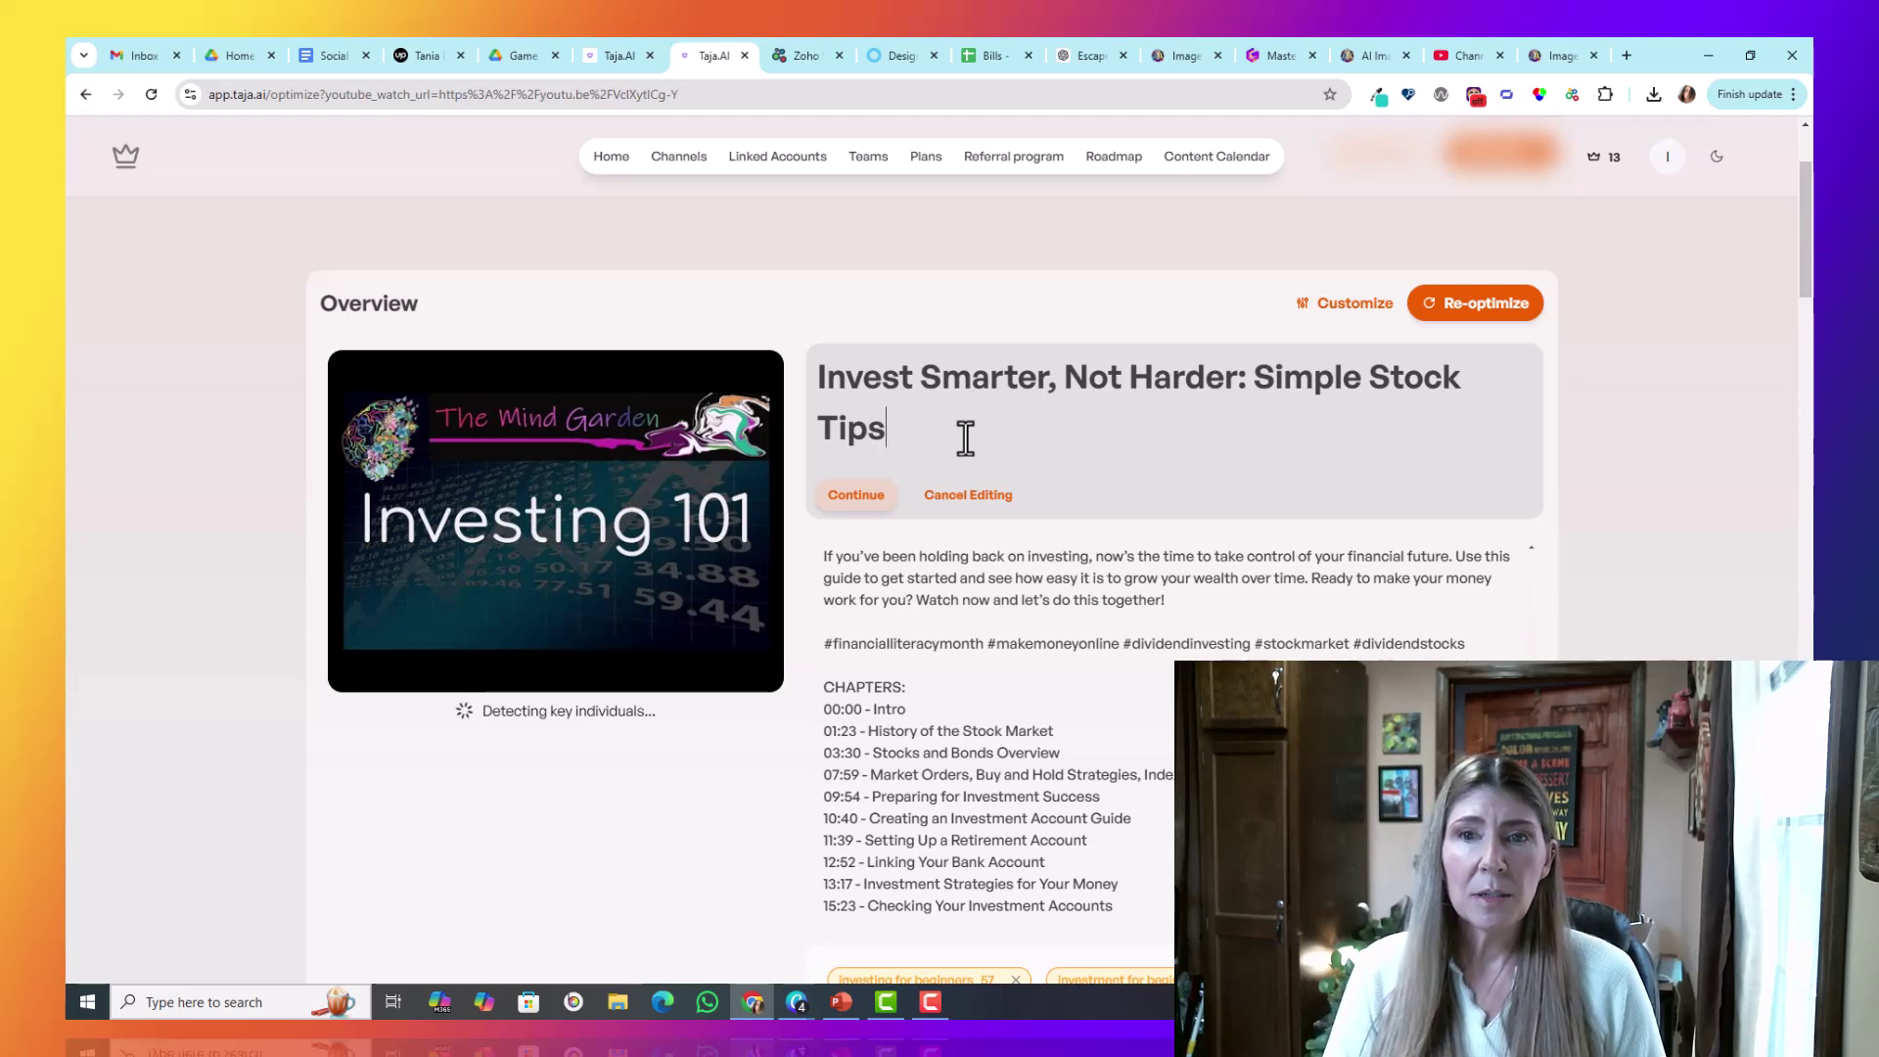
type("Understand the Stock Market")
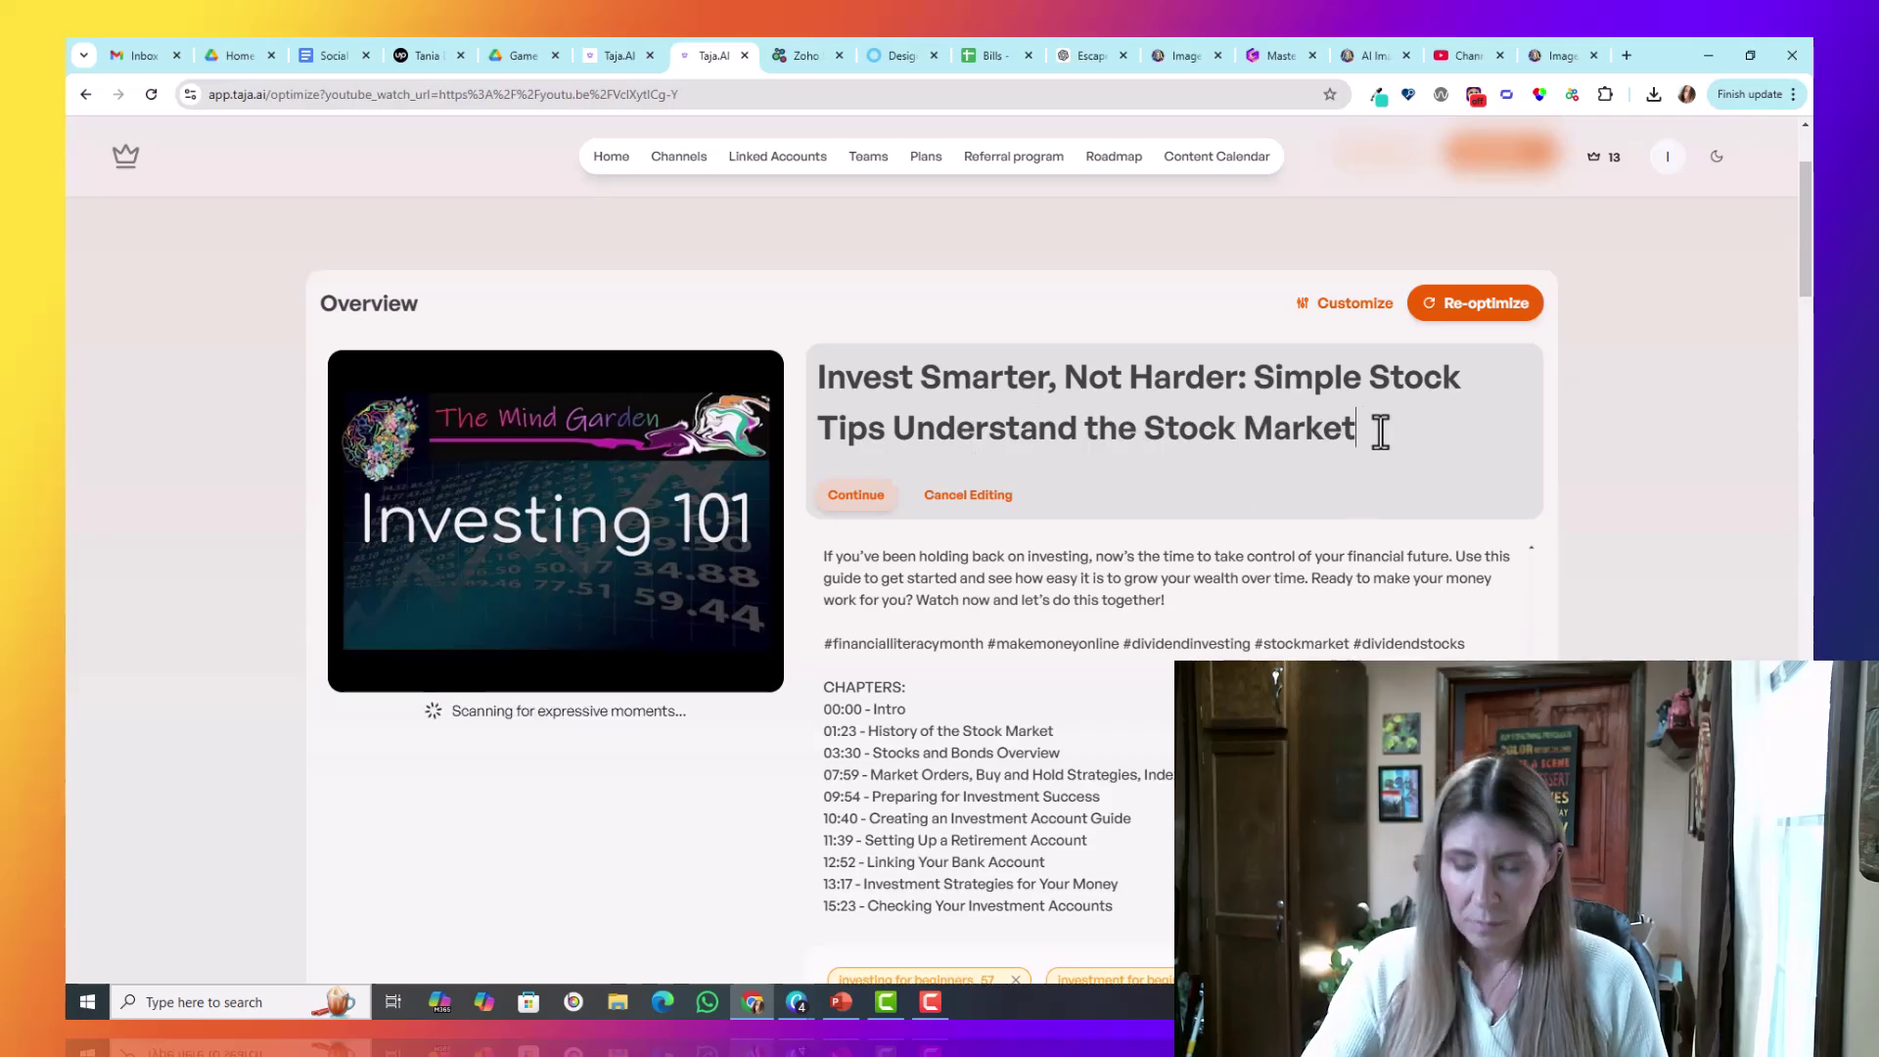
type(" for beginners")
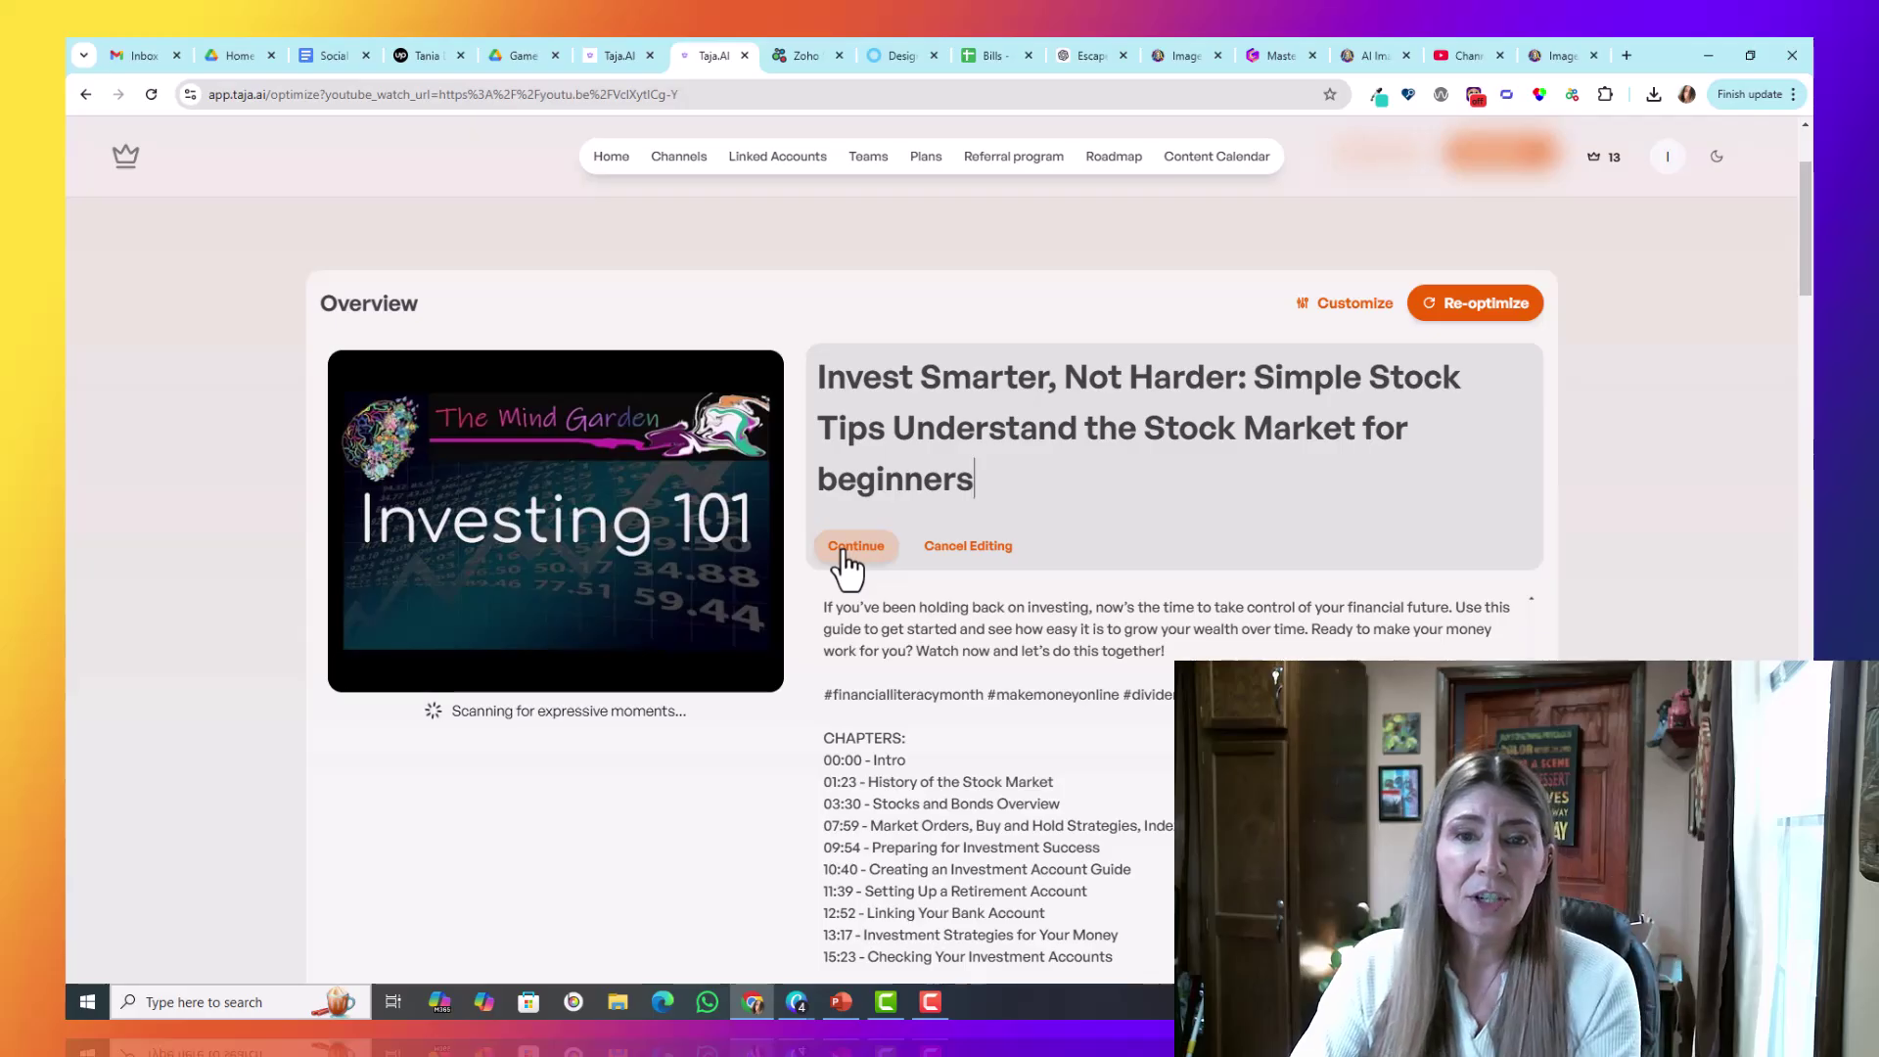
left_click(846, 548)
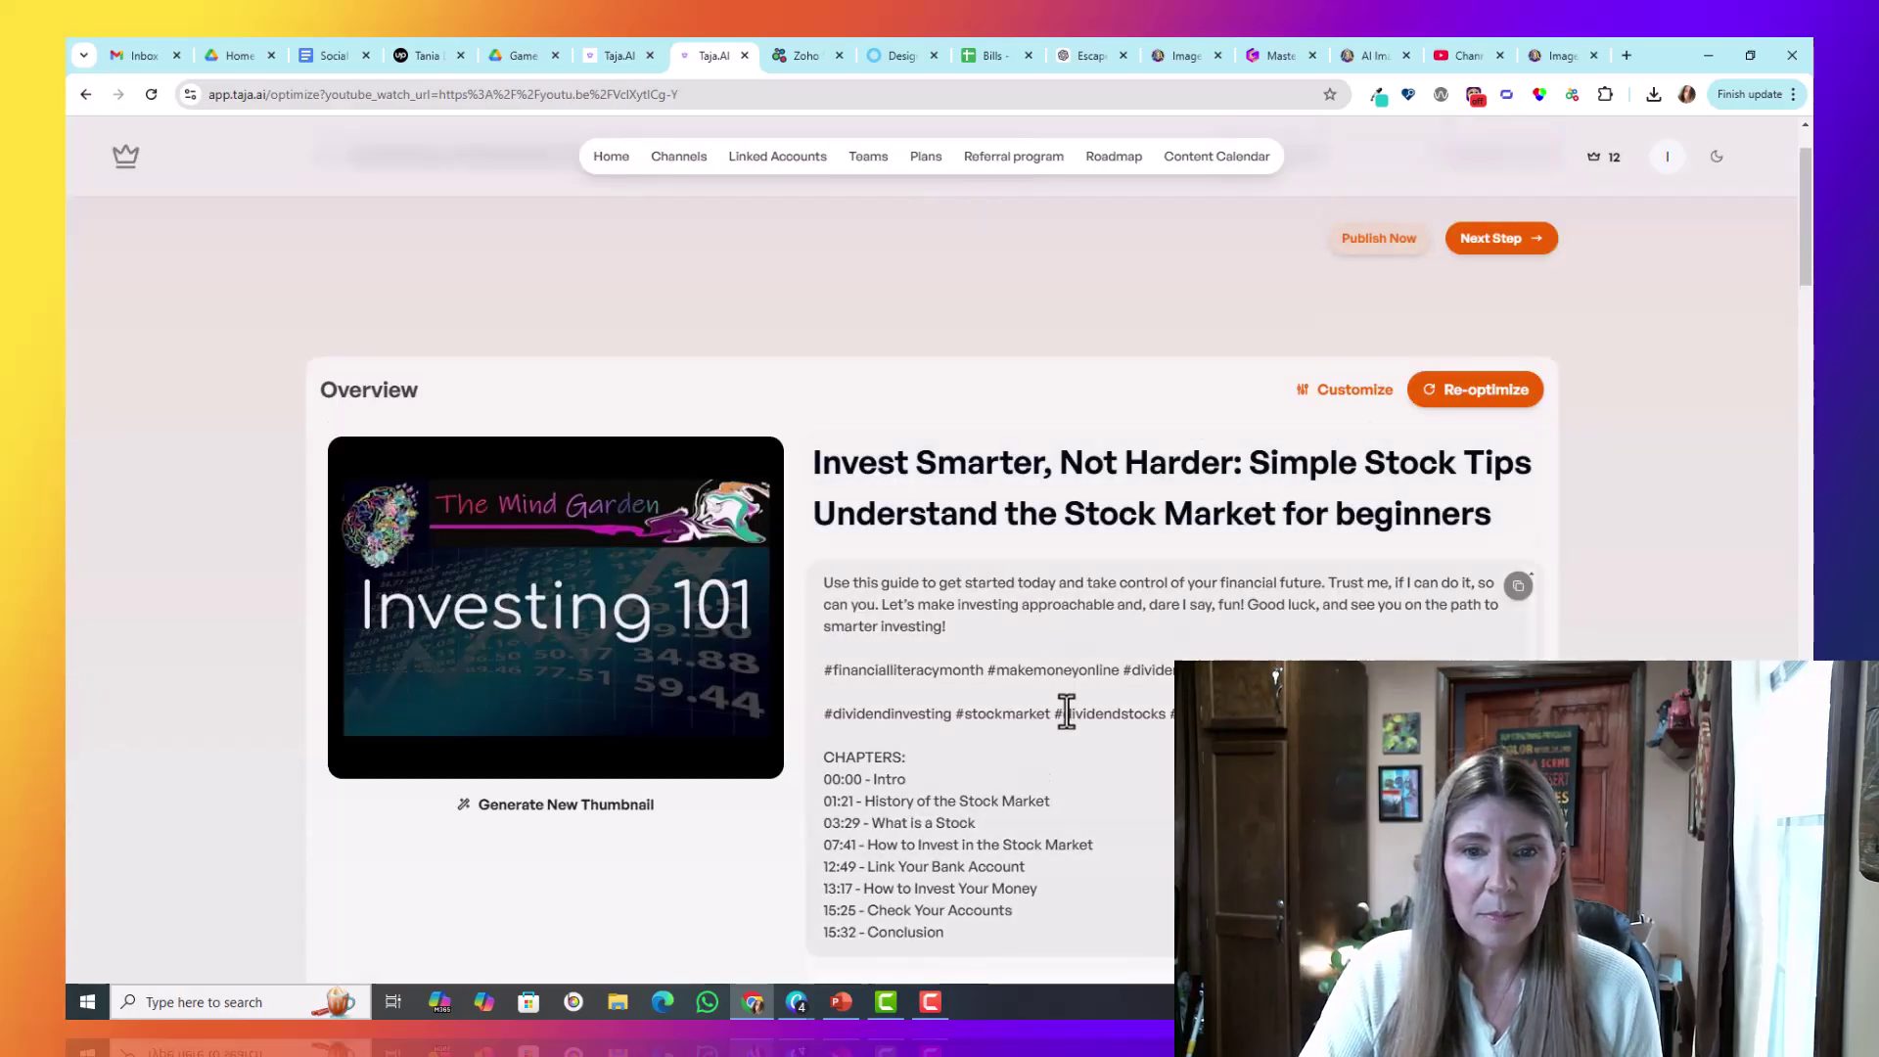
Step: Review the re-optimized description, chapters and scored tags for the retitled video
scroll(1065, 713, "down", 4)
left_click_drag(1529, 442, 1532, 304)
scroll(1806, 323, "down", 3)
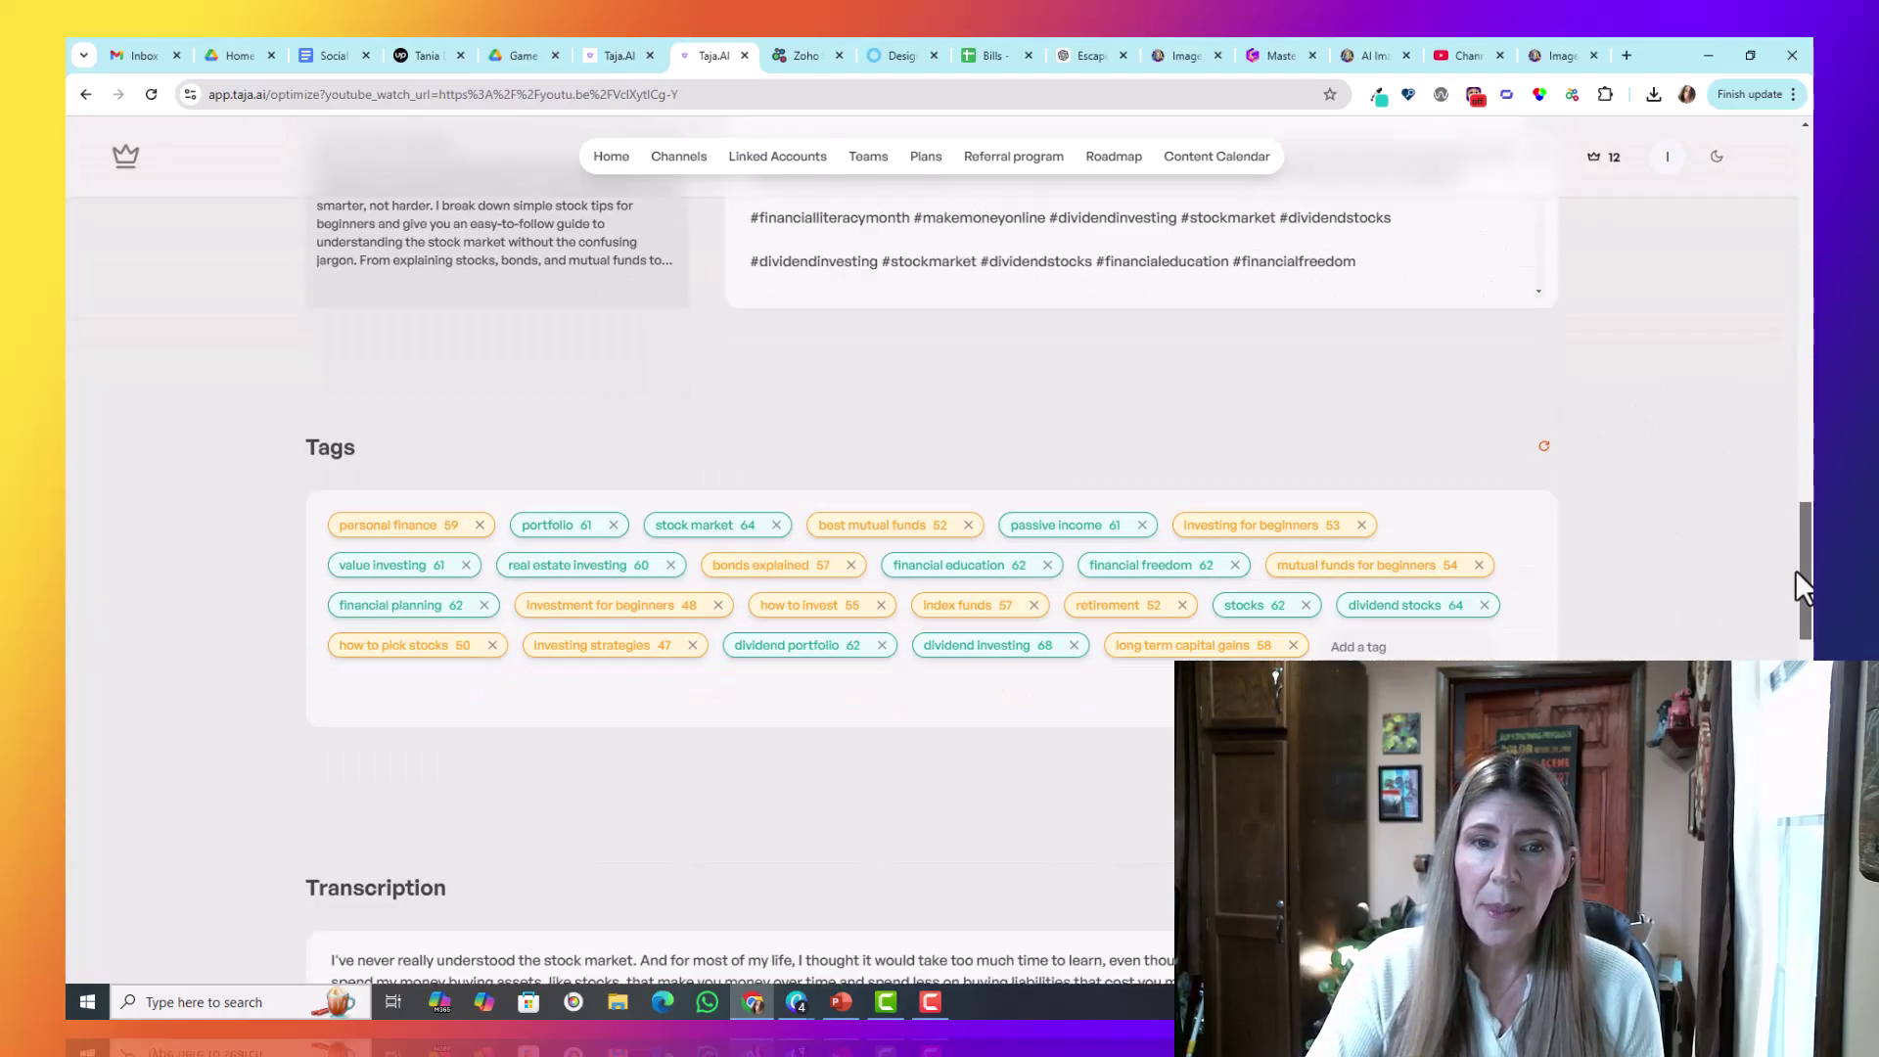
scroll(1795, 570, "up", 10)
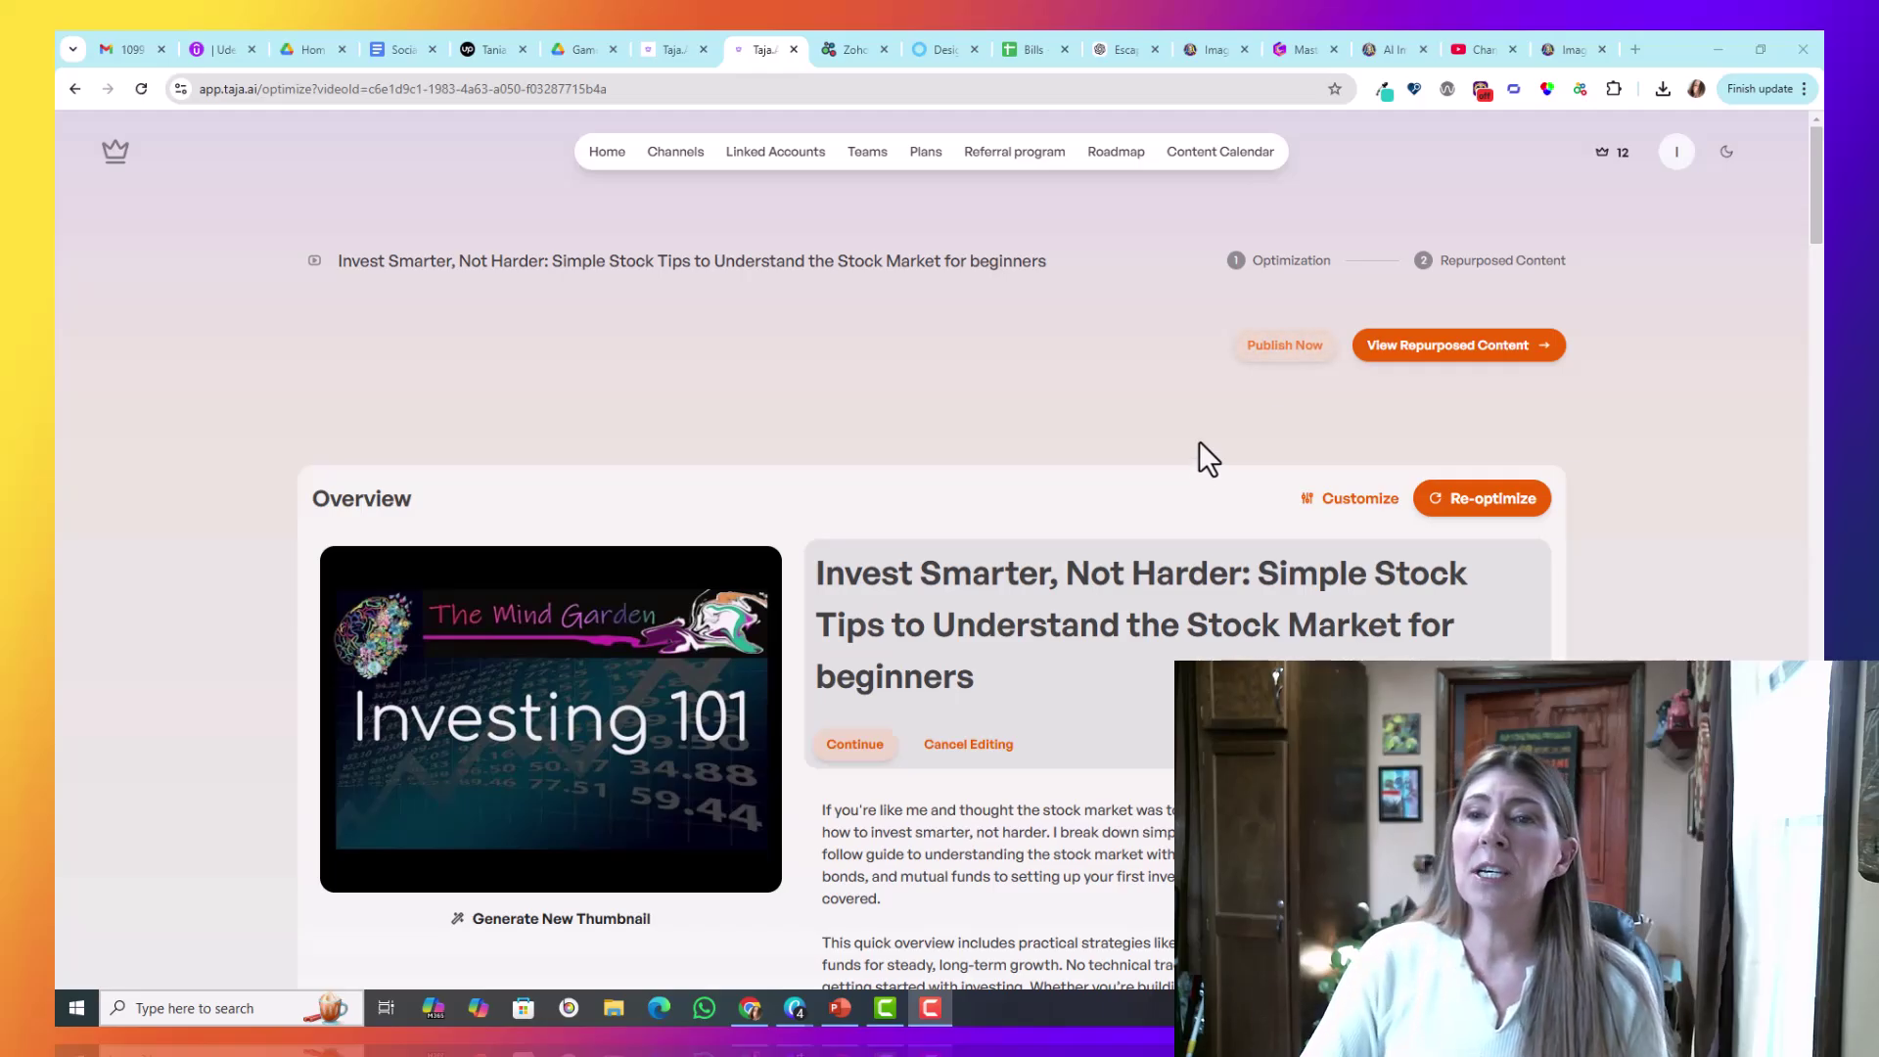
Step: Open the video's repurposed content and review the generated shorts, including the first short's description, tags and score
left_click(1480, 358)
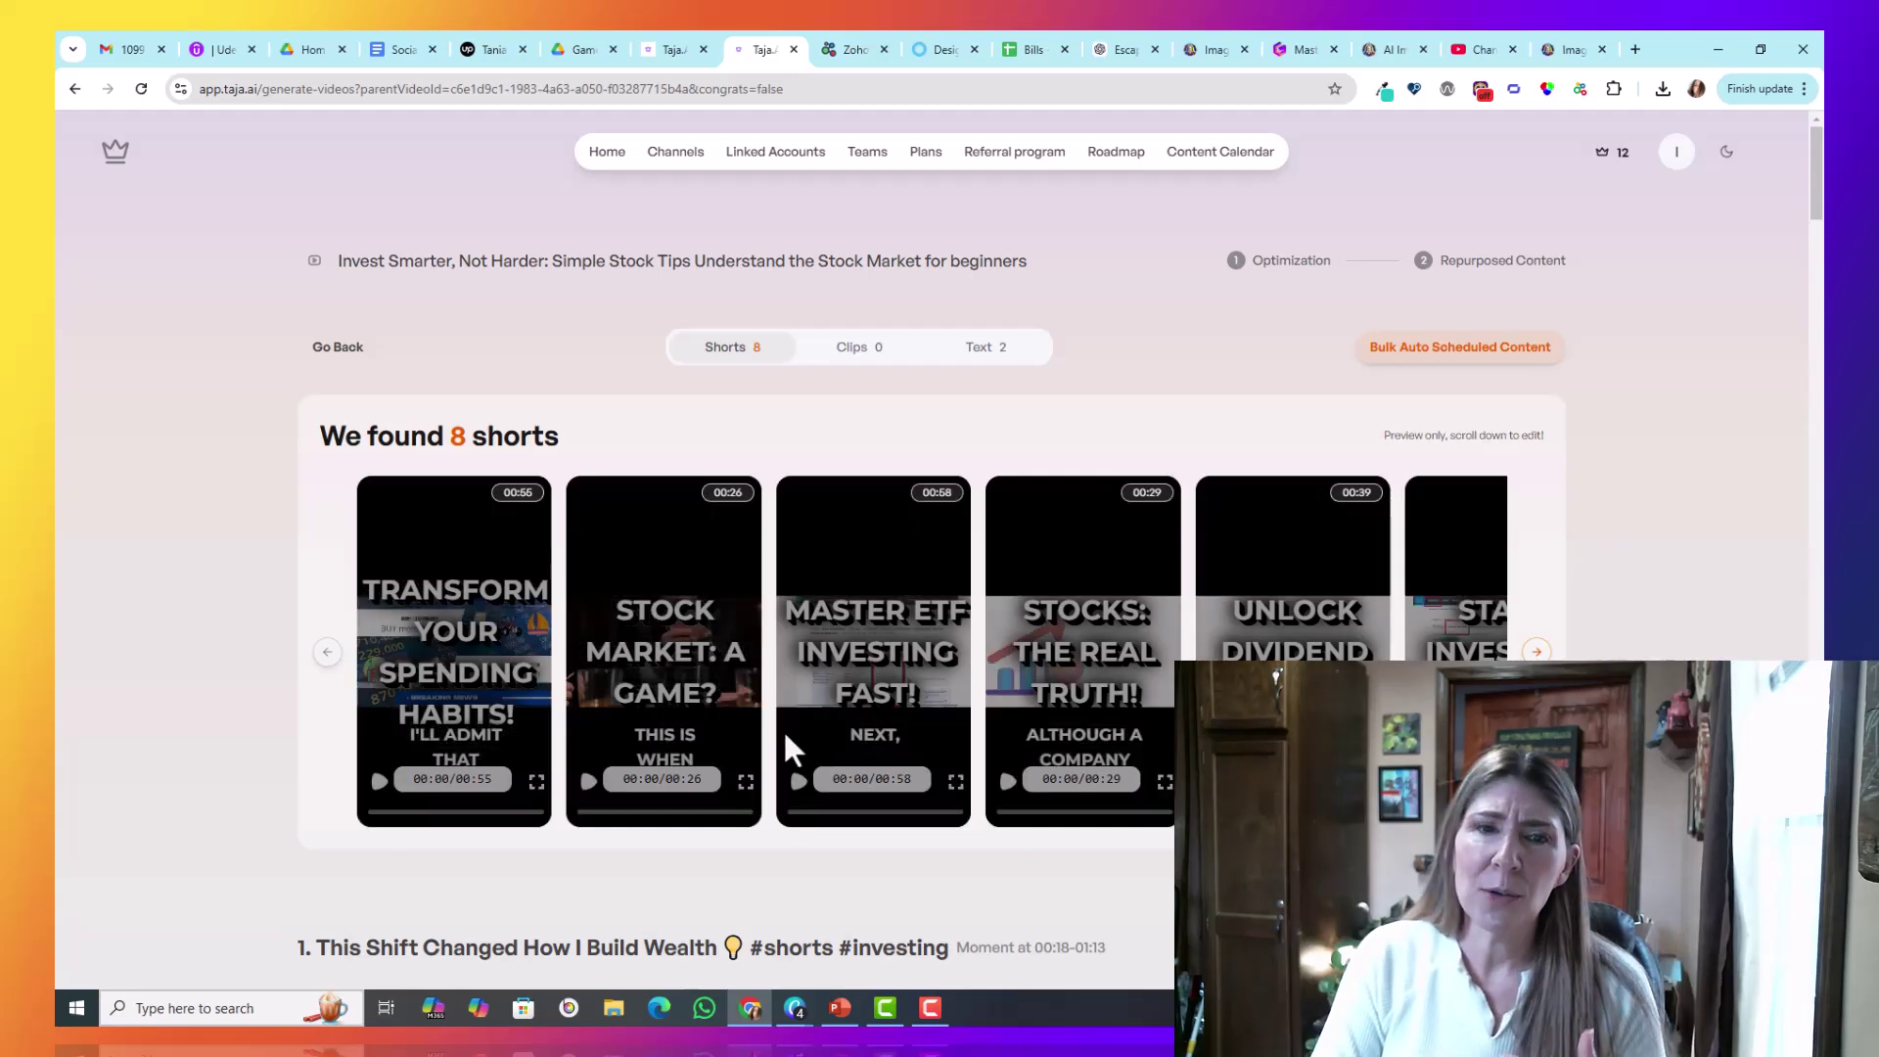
scroll(703, 798, "down", 2)
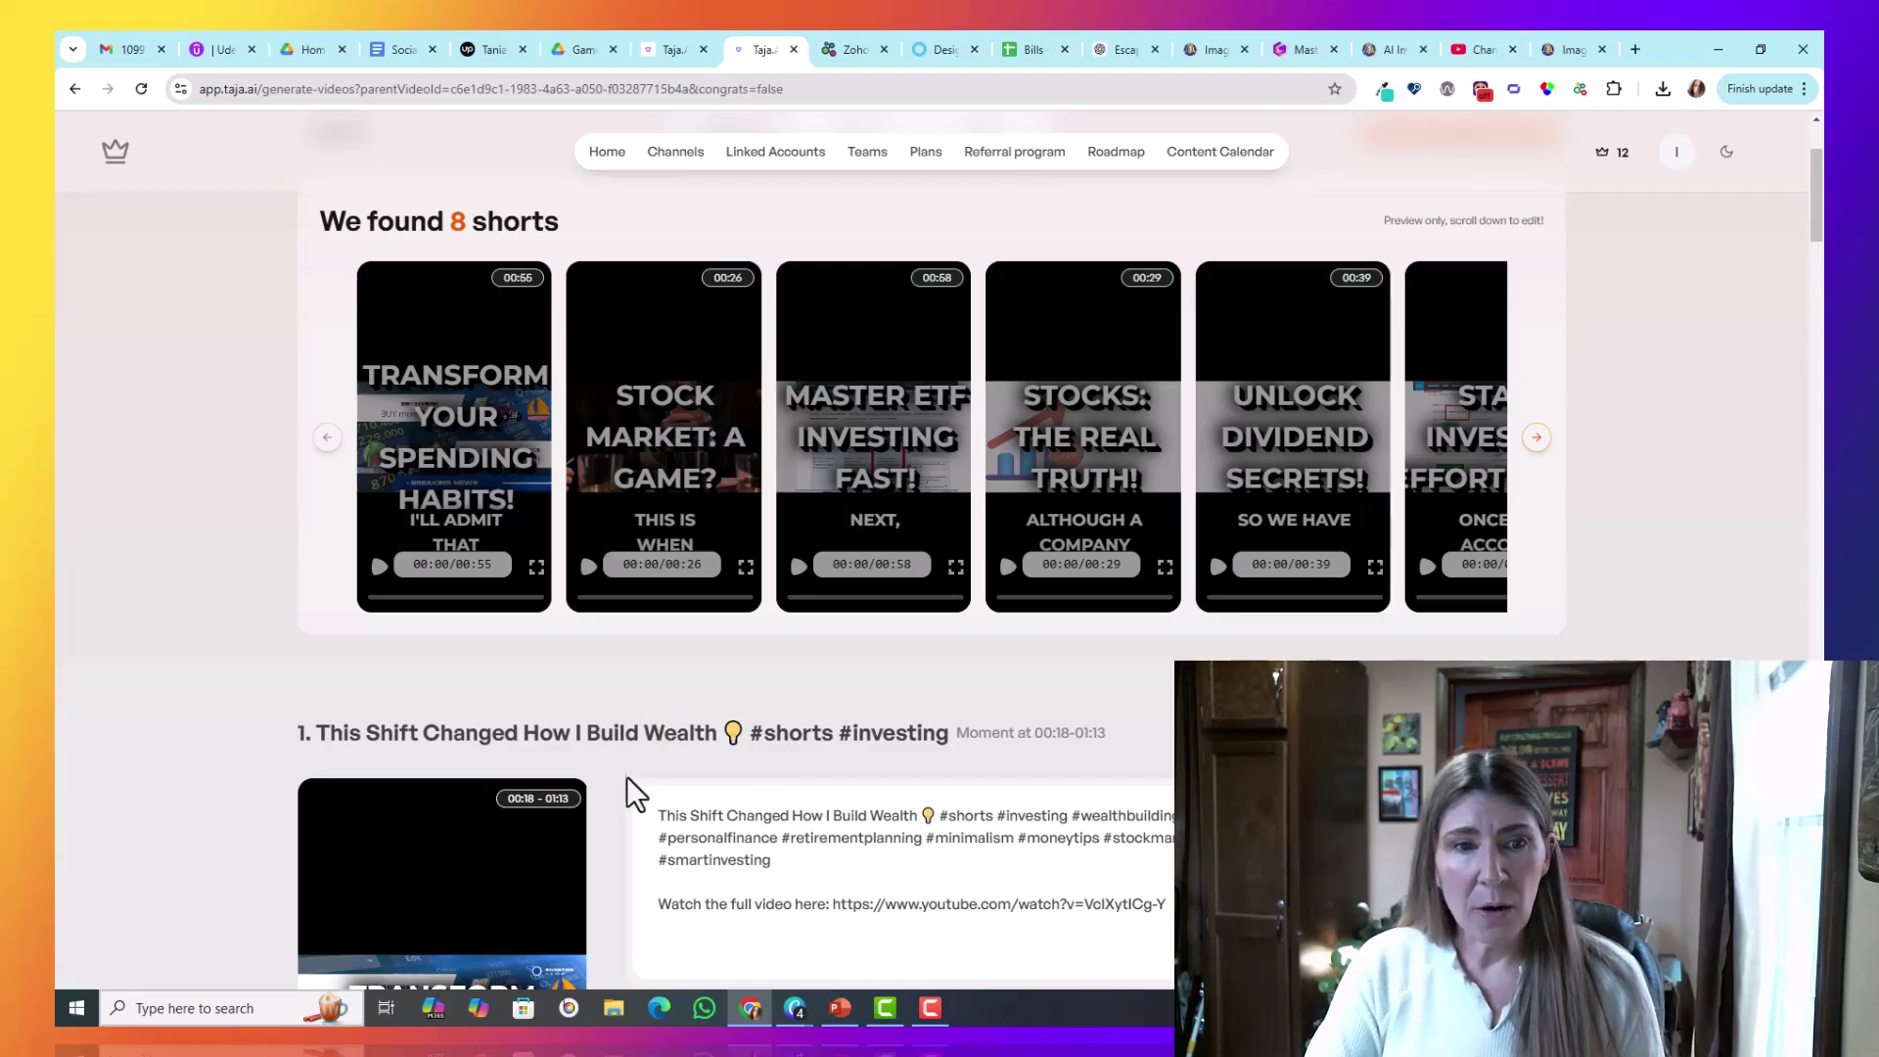
scroll(626, 773, "down", 5)
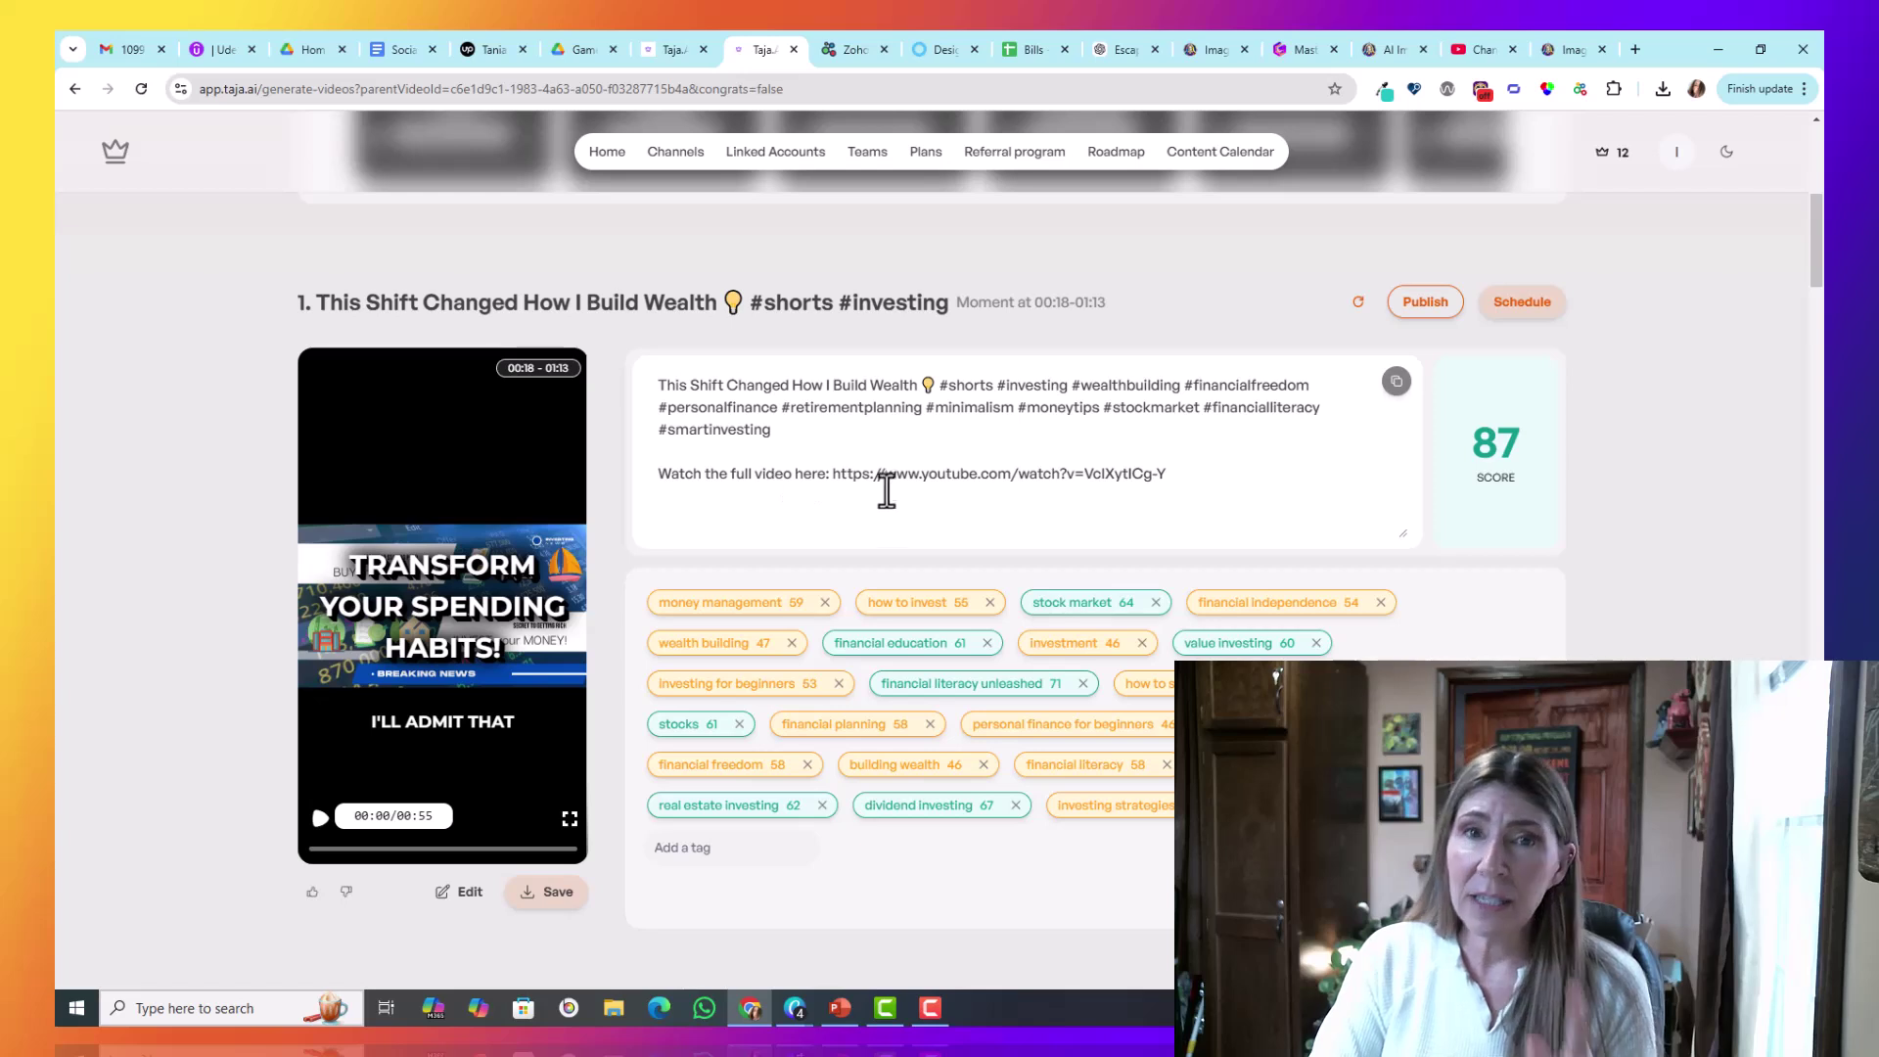
Step: Preview a few seconds of the short "This Shift Changed How I Build Wealth" and open its editor at the caption design settings
left_click(321, 820)
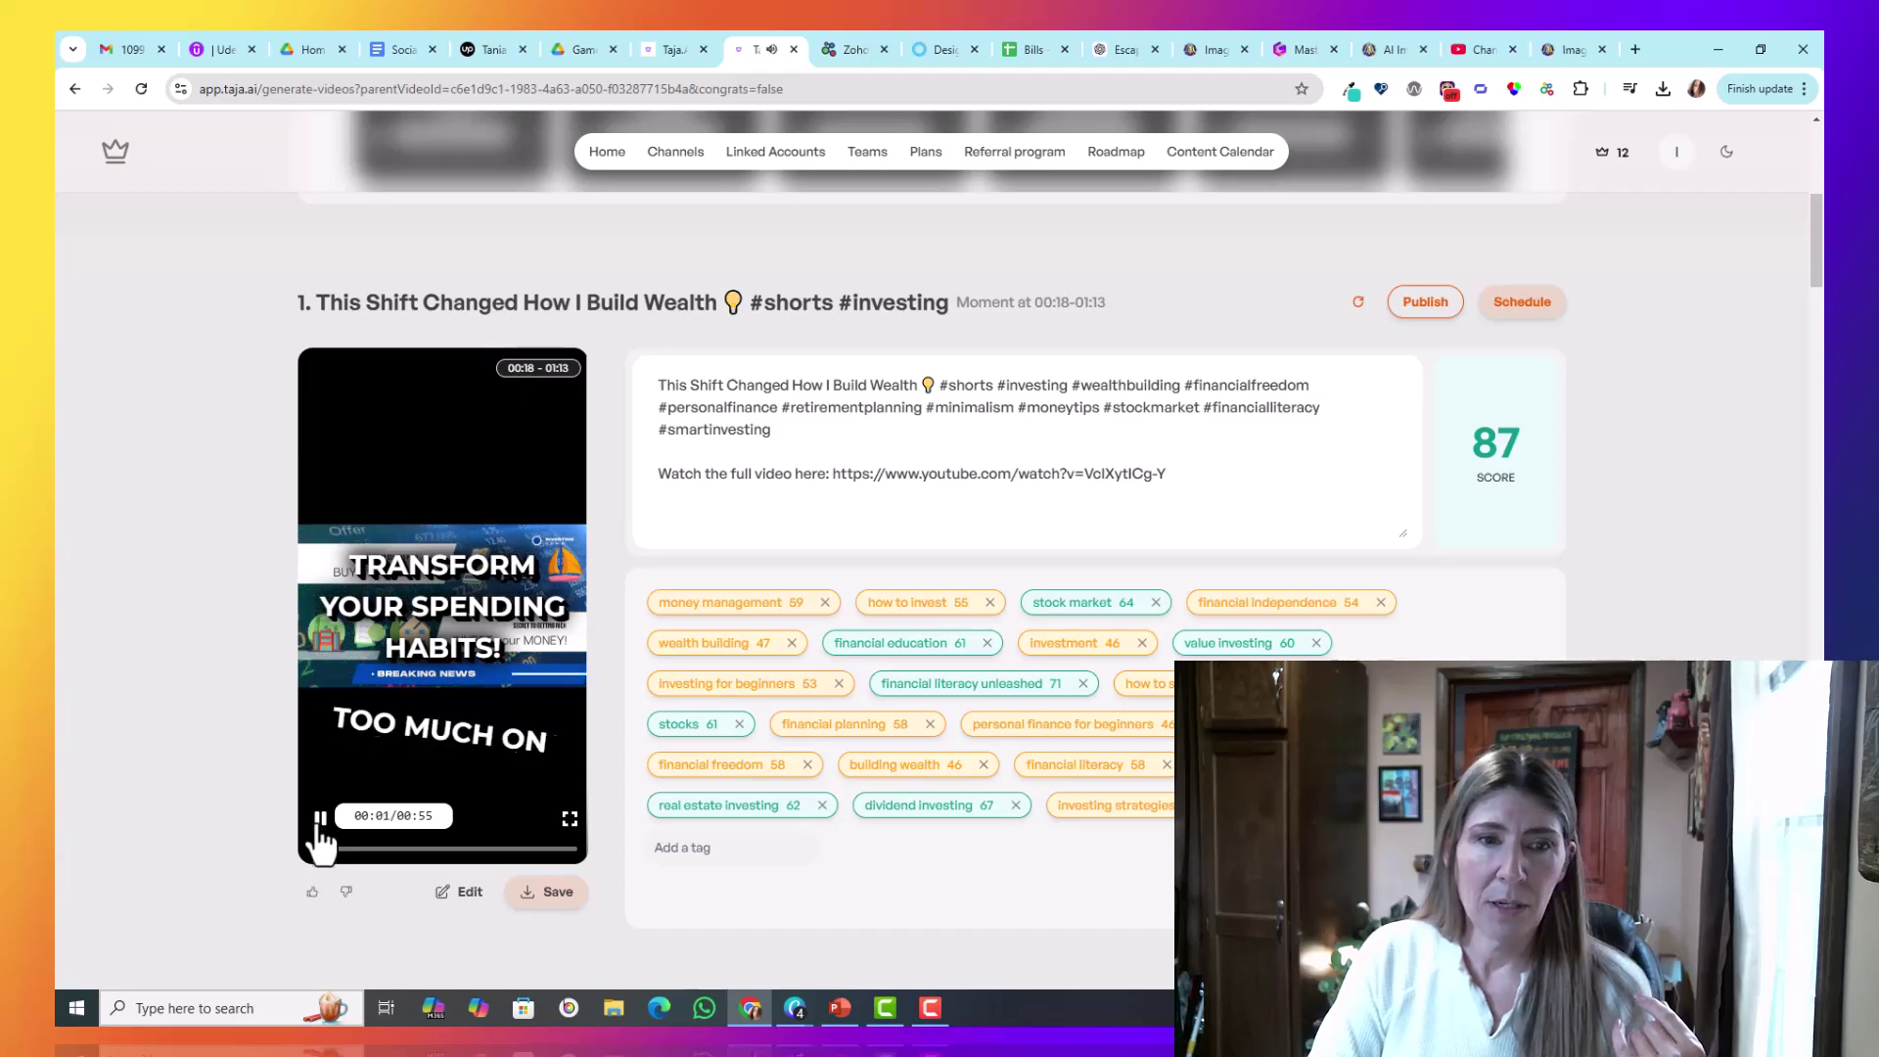
left_click(321, 820)
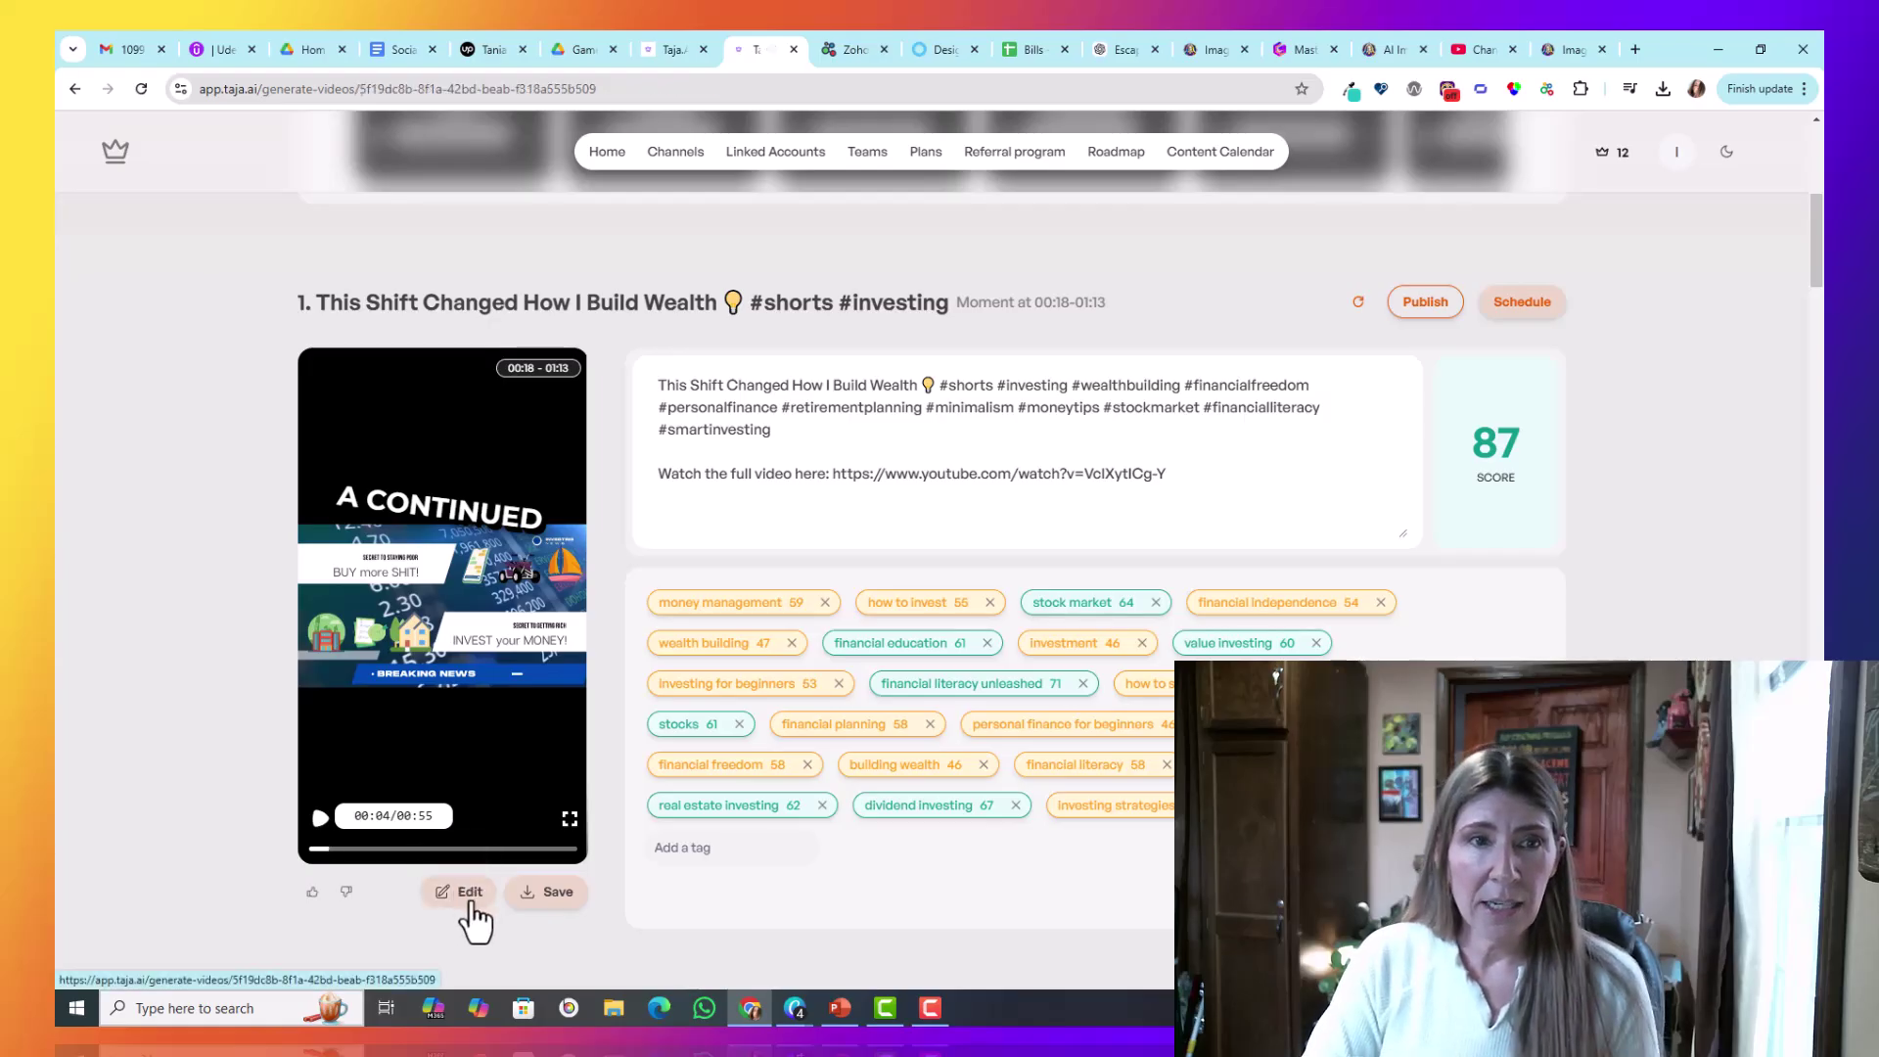
left_click(462, 895)
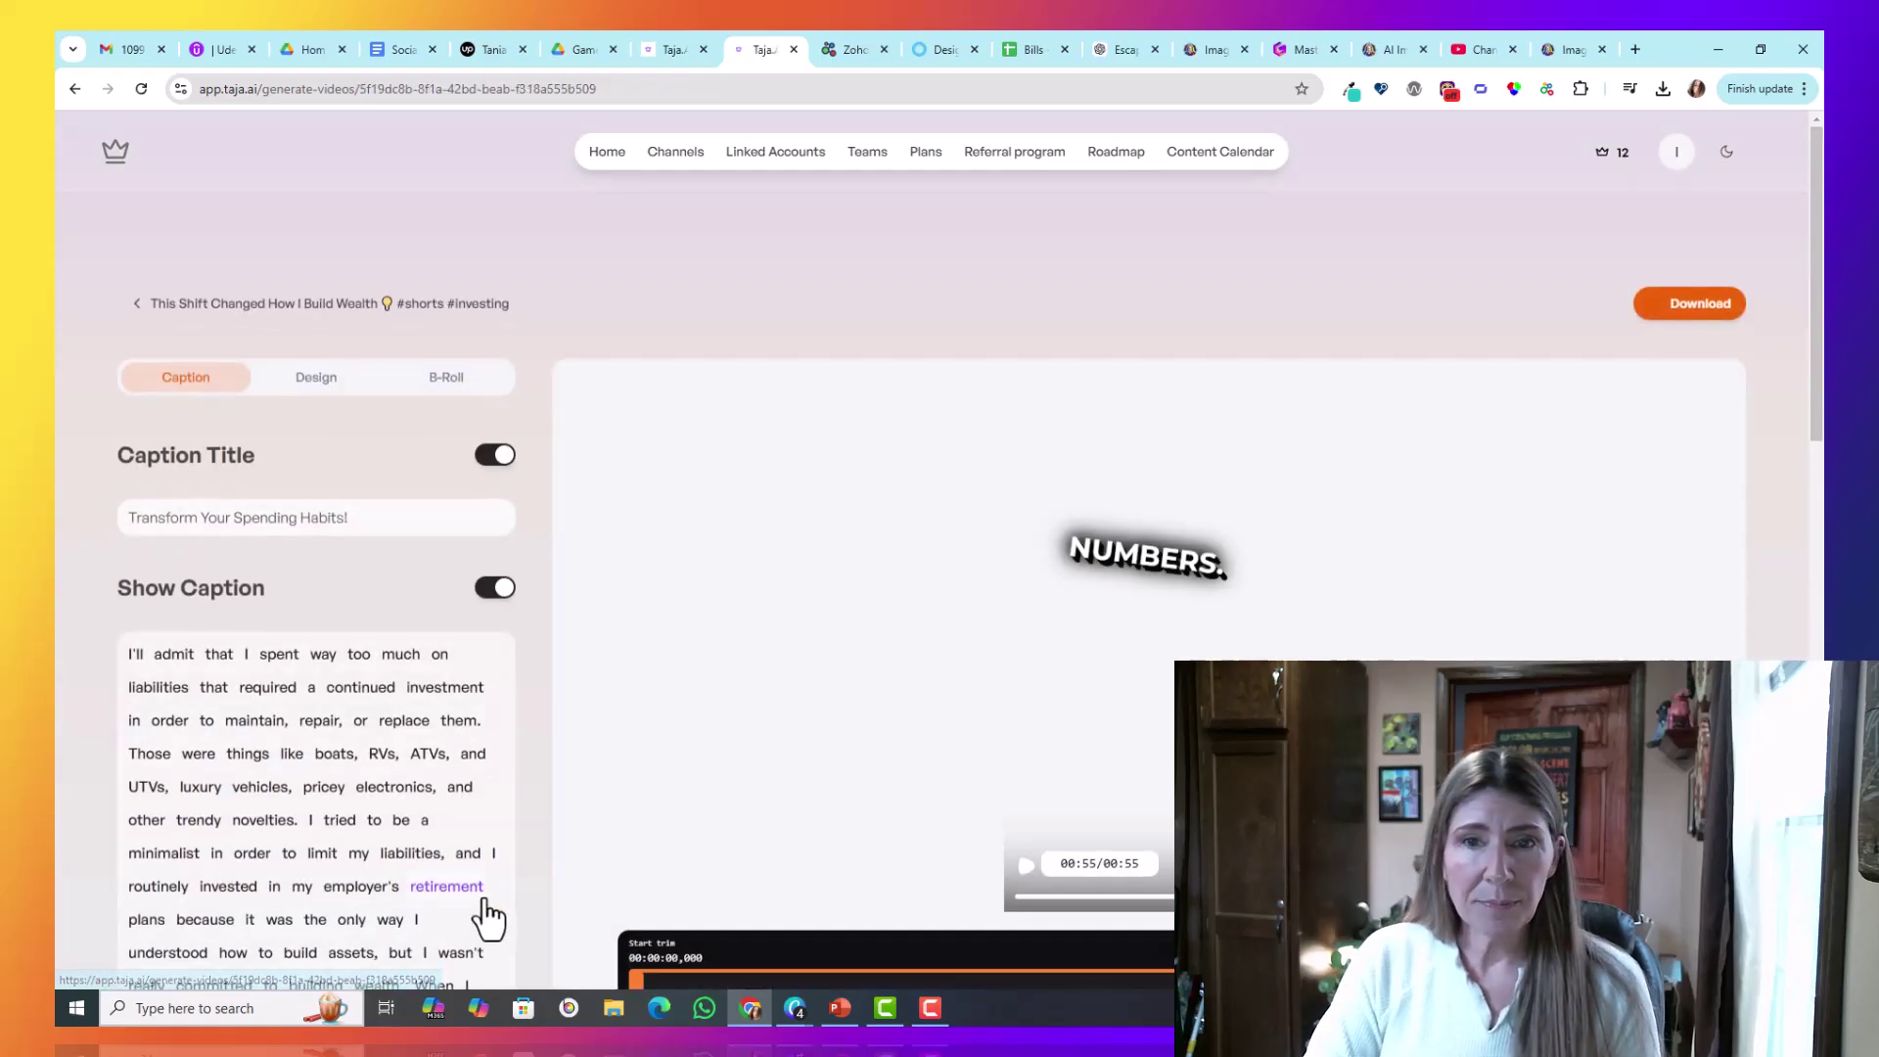
left_click(311, 382)
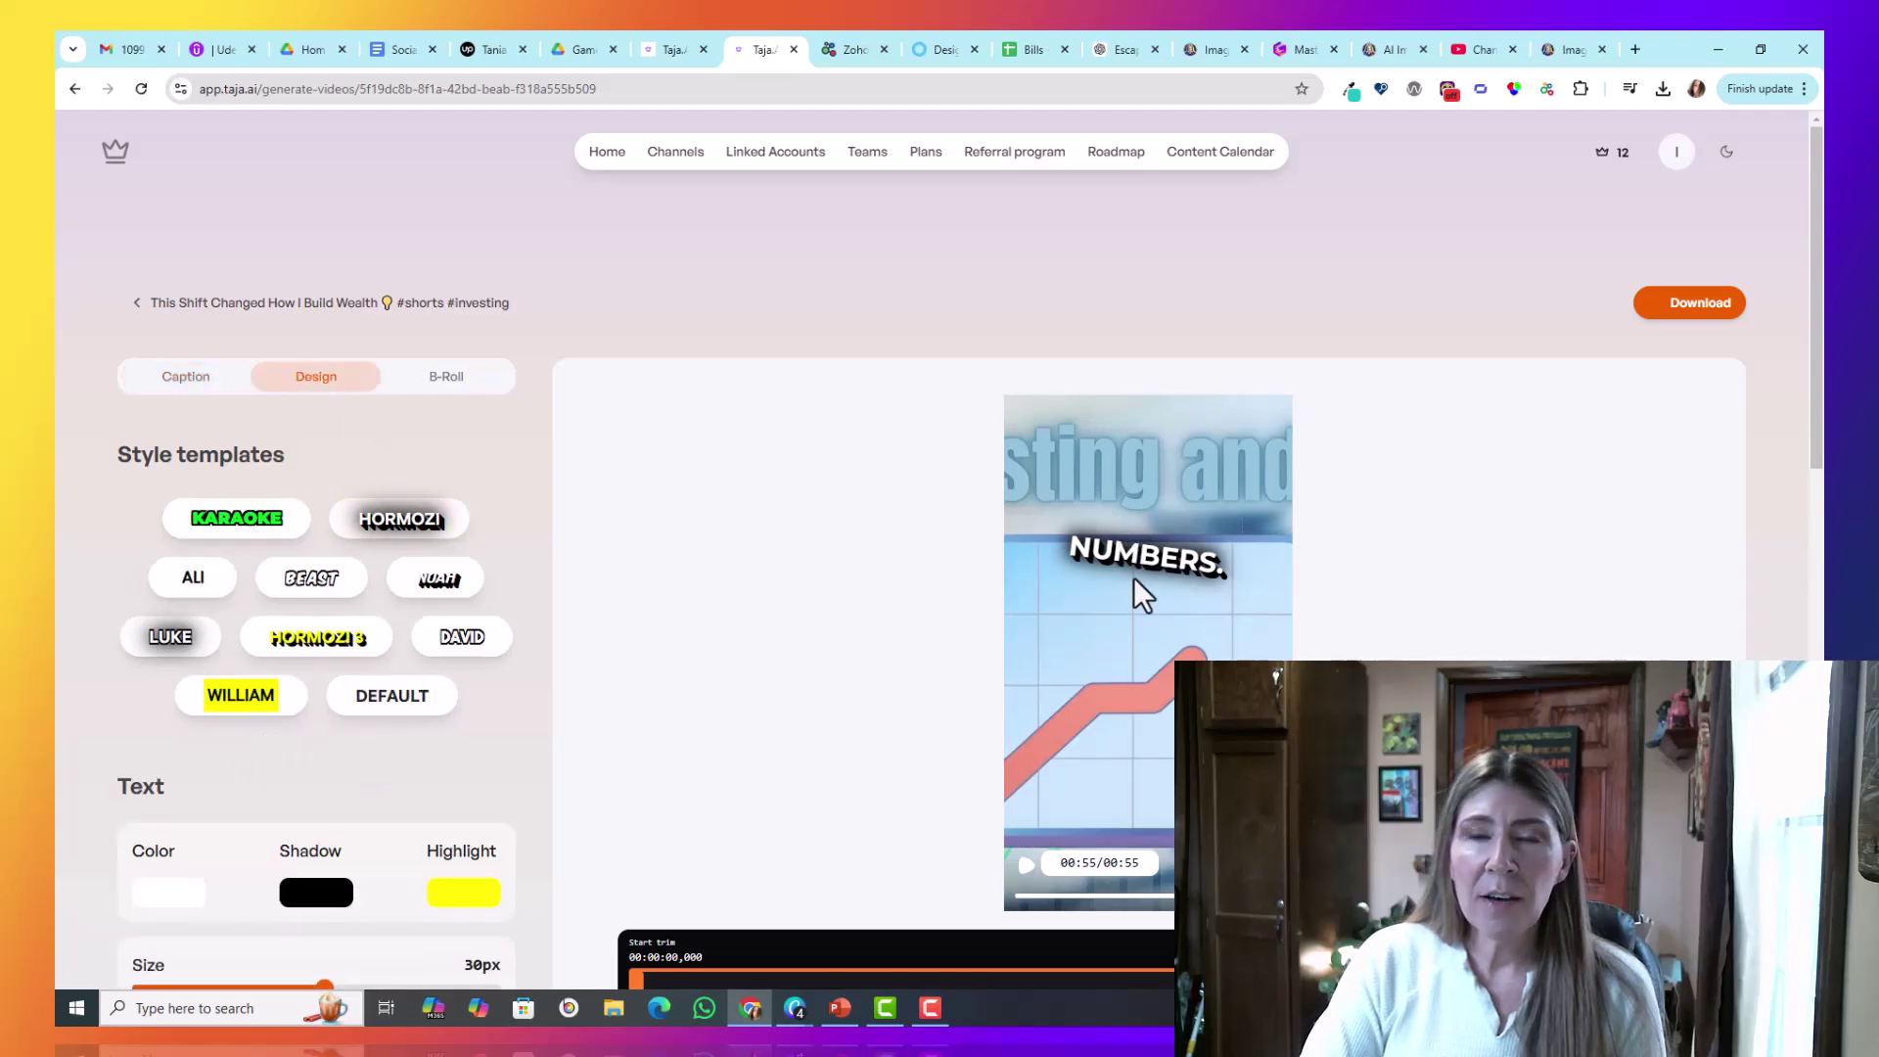
Step: Apply the Beast caption style template to the short and preview its opening seconds
left_click(299, 587)
left_click(299, 587)
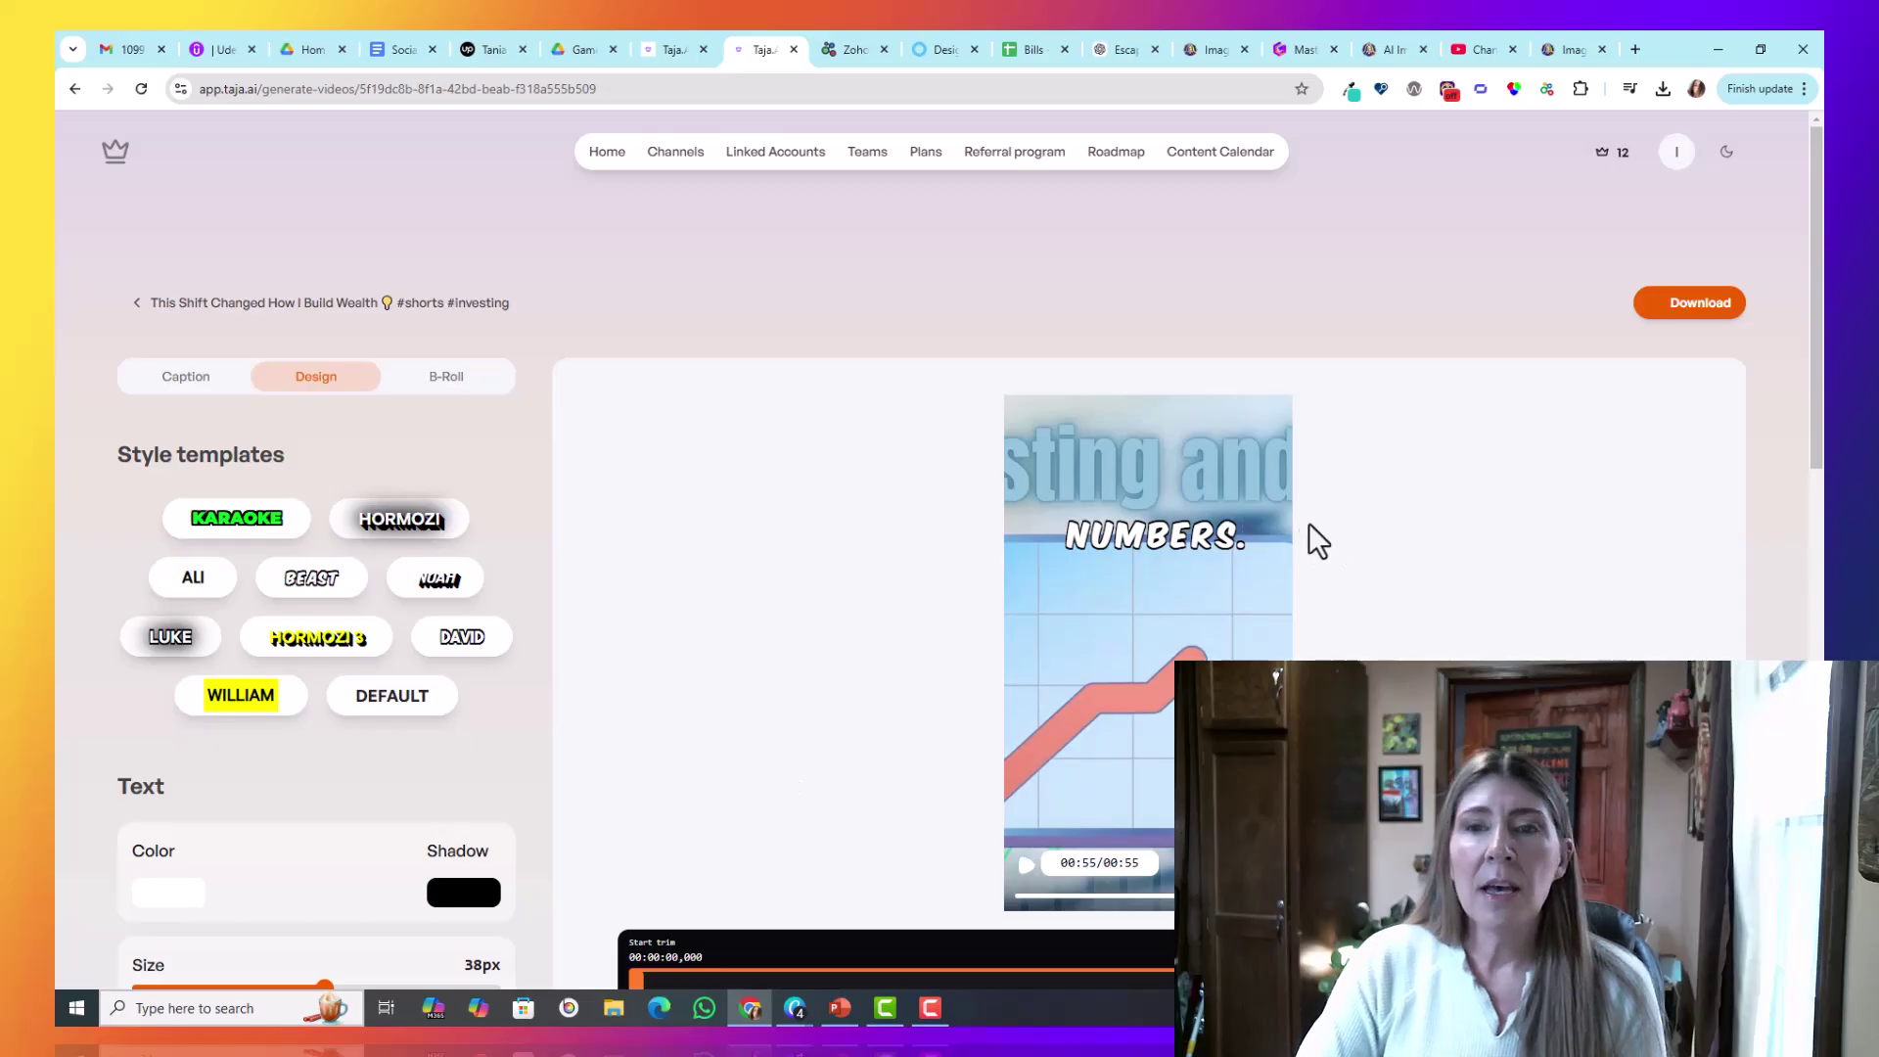
left_click(1155, 529)
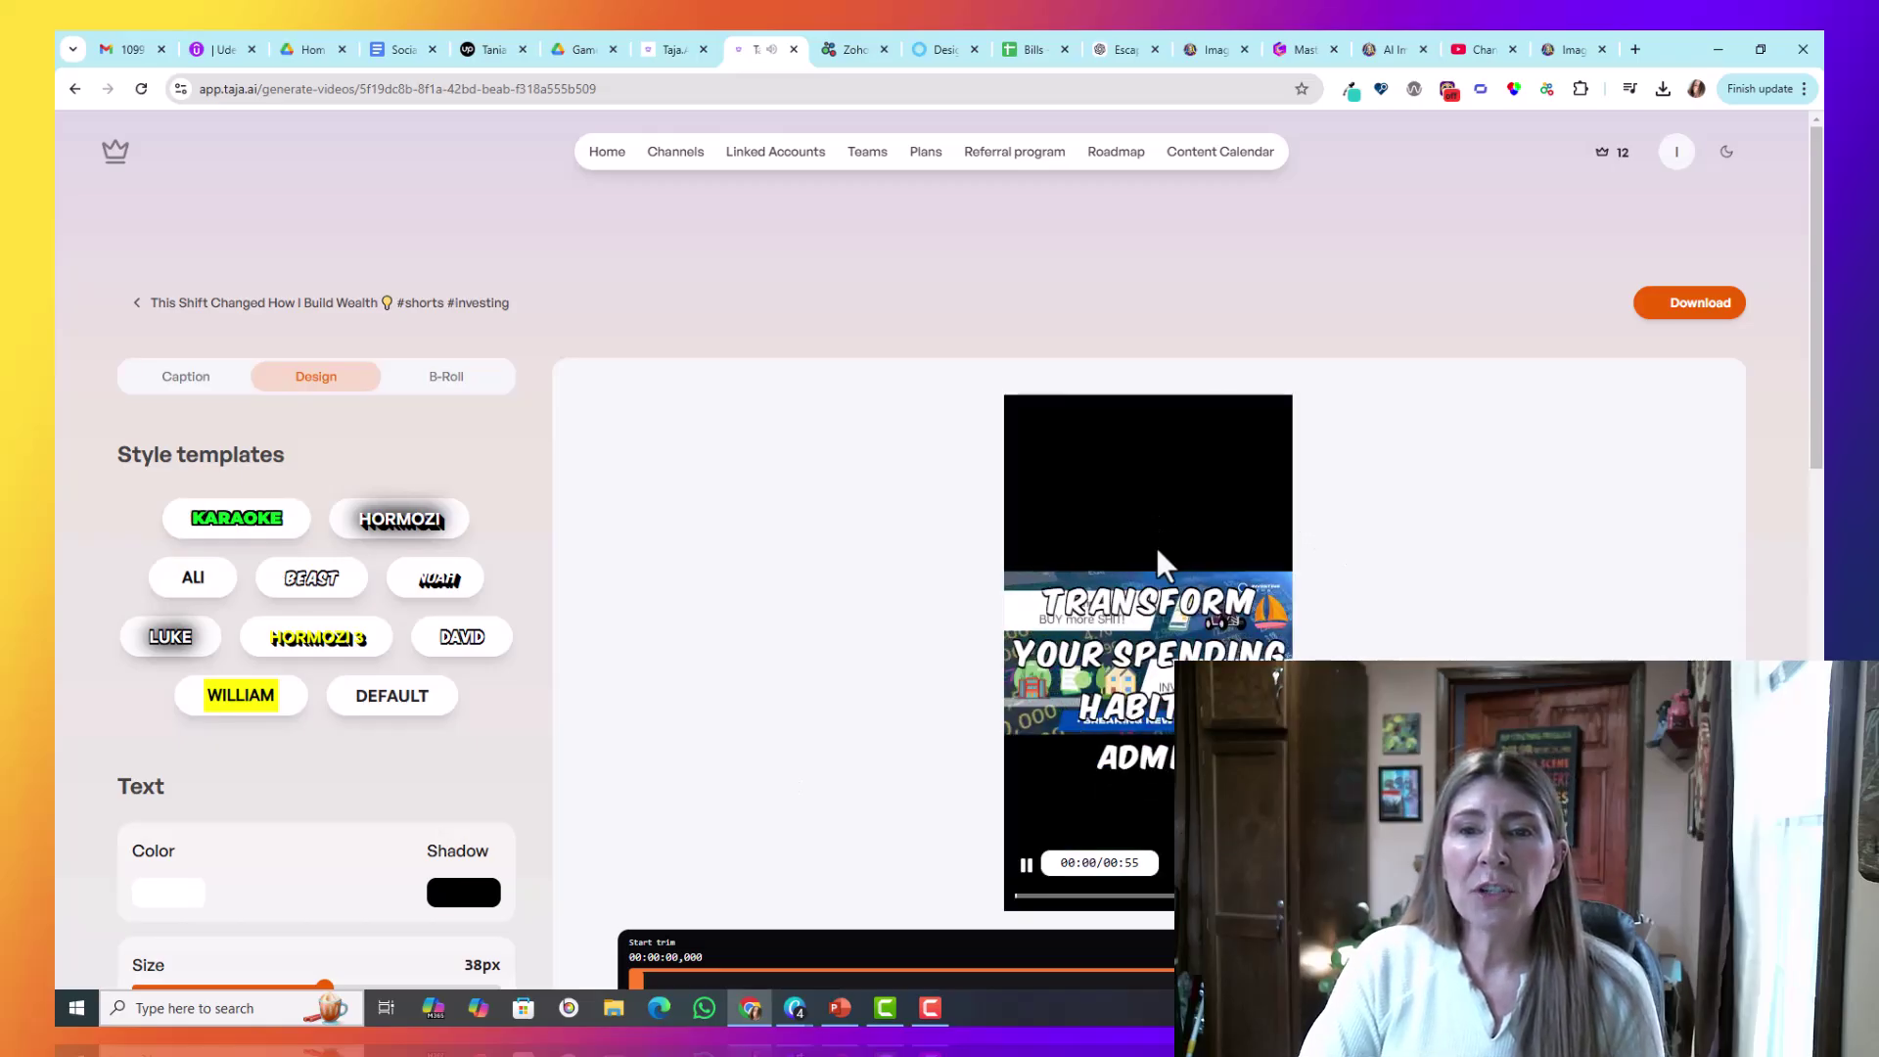
left_click(1150, 697)
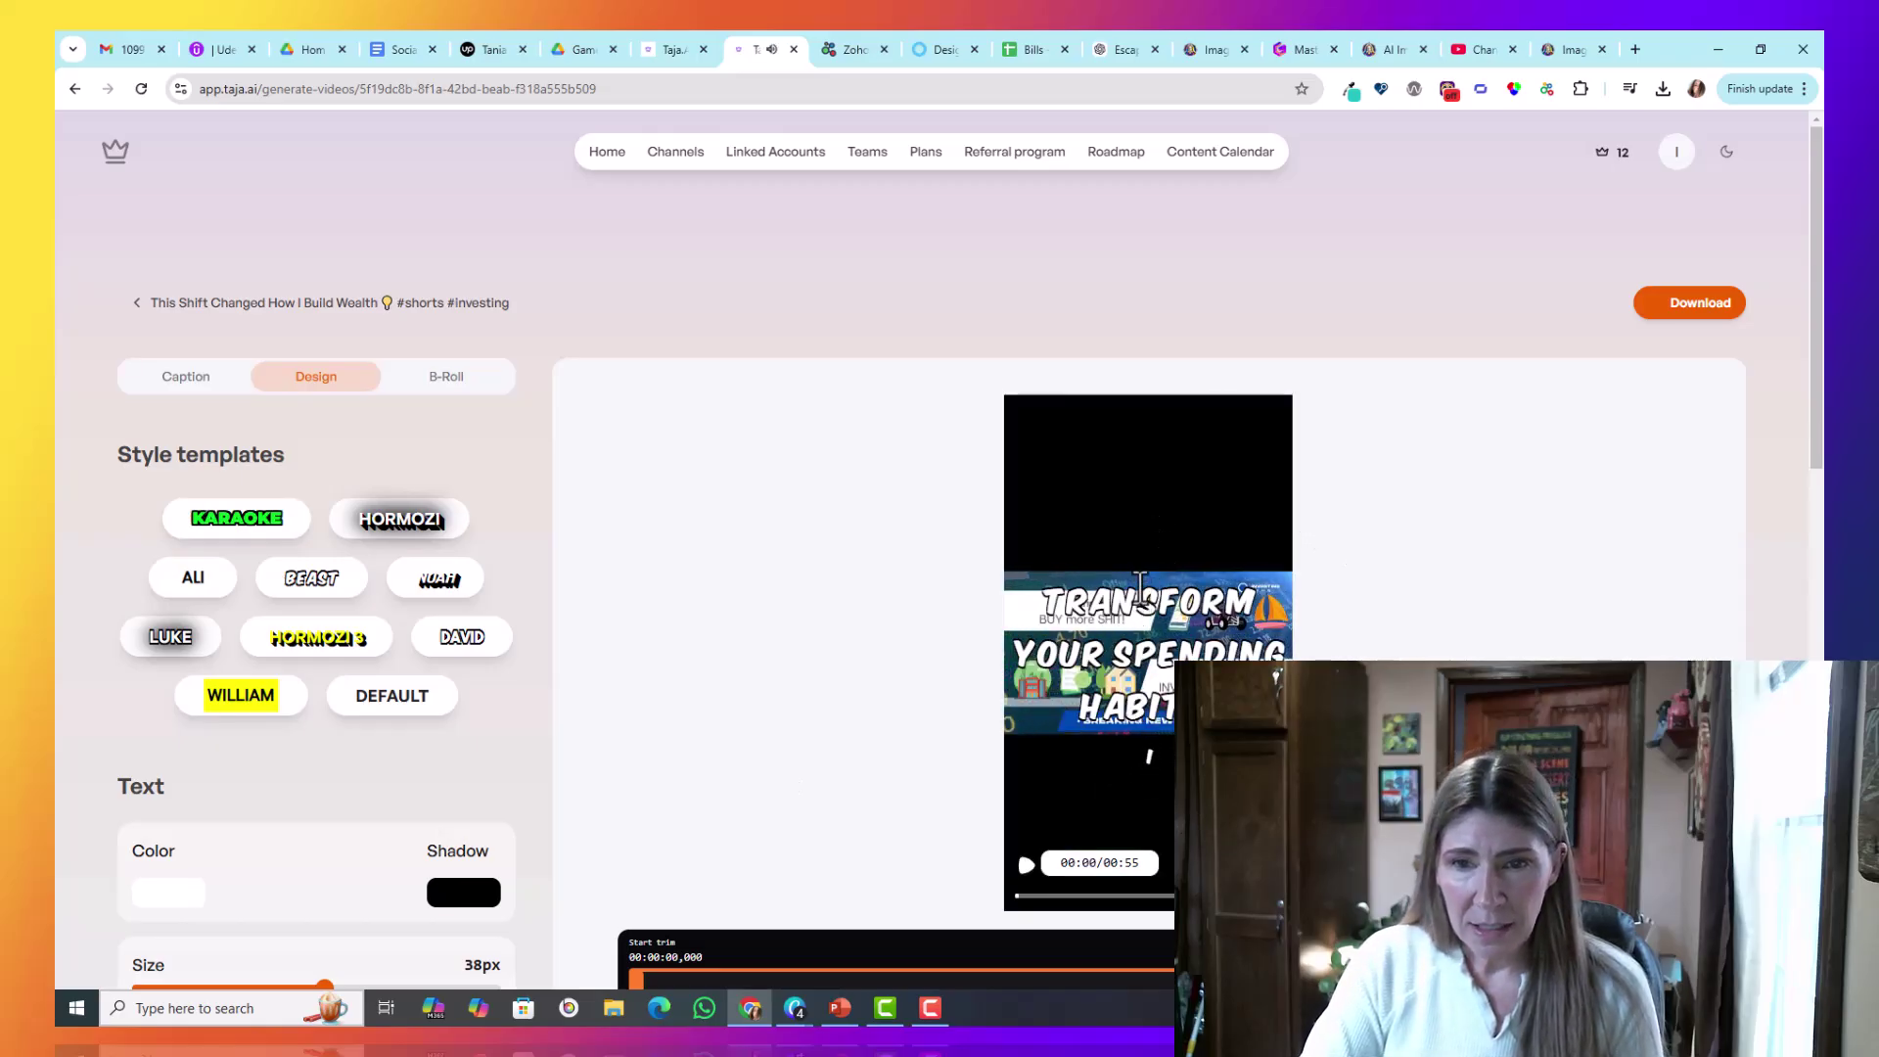
scroll(433, 825, "down", 2)
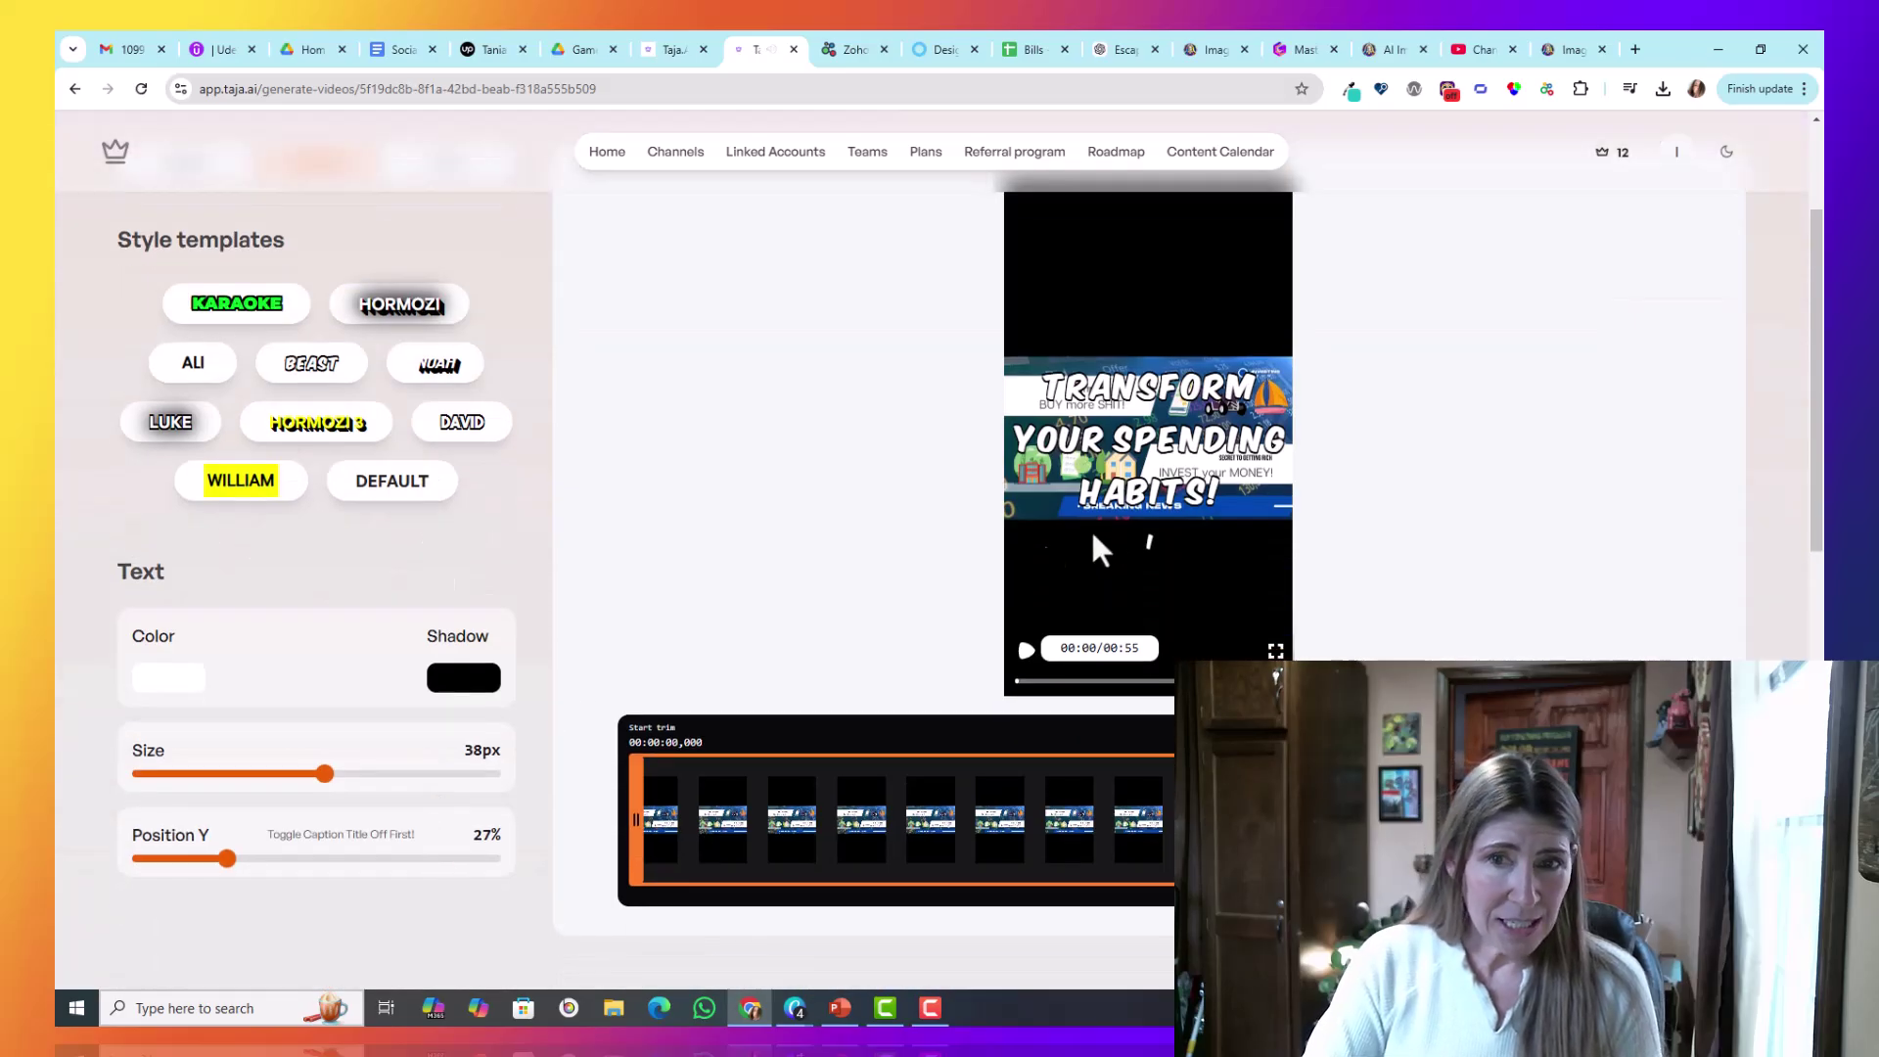
Step: Set the captions' Position Y to 34% while the short's preview plays, and pause the preview
left_click(1140, 391)
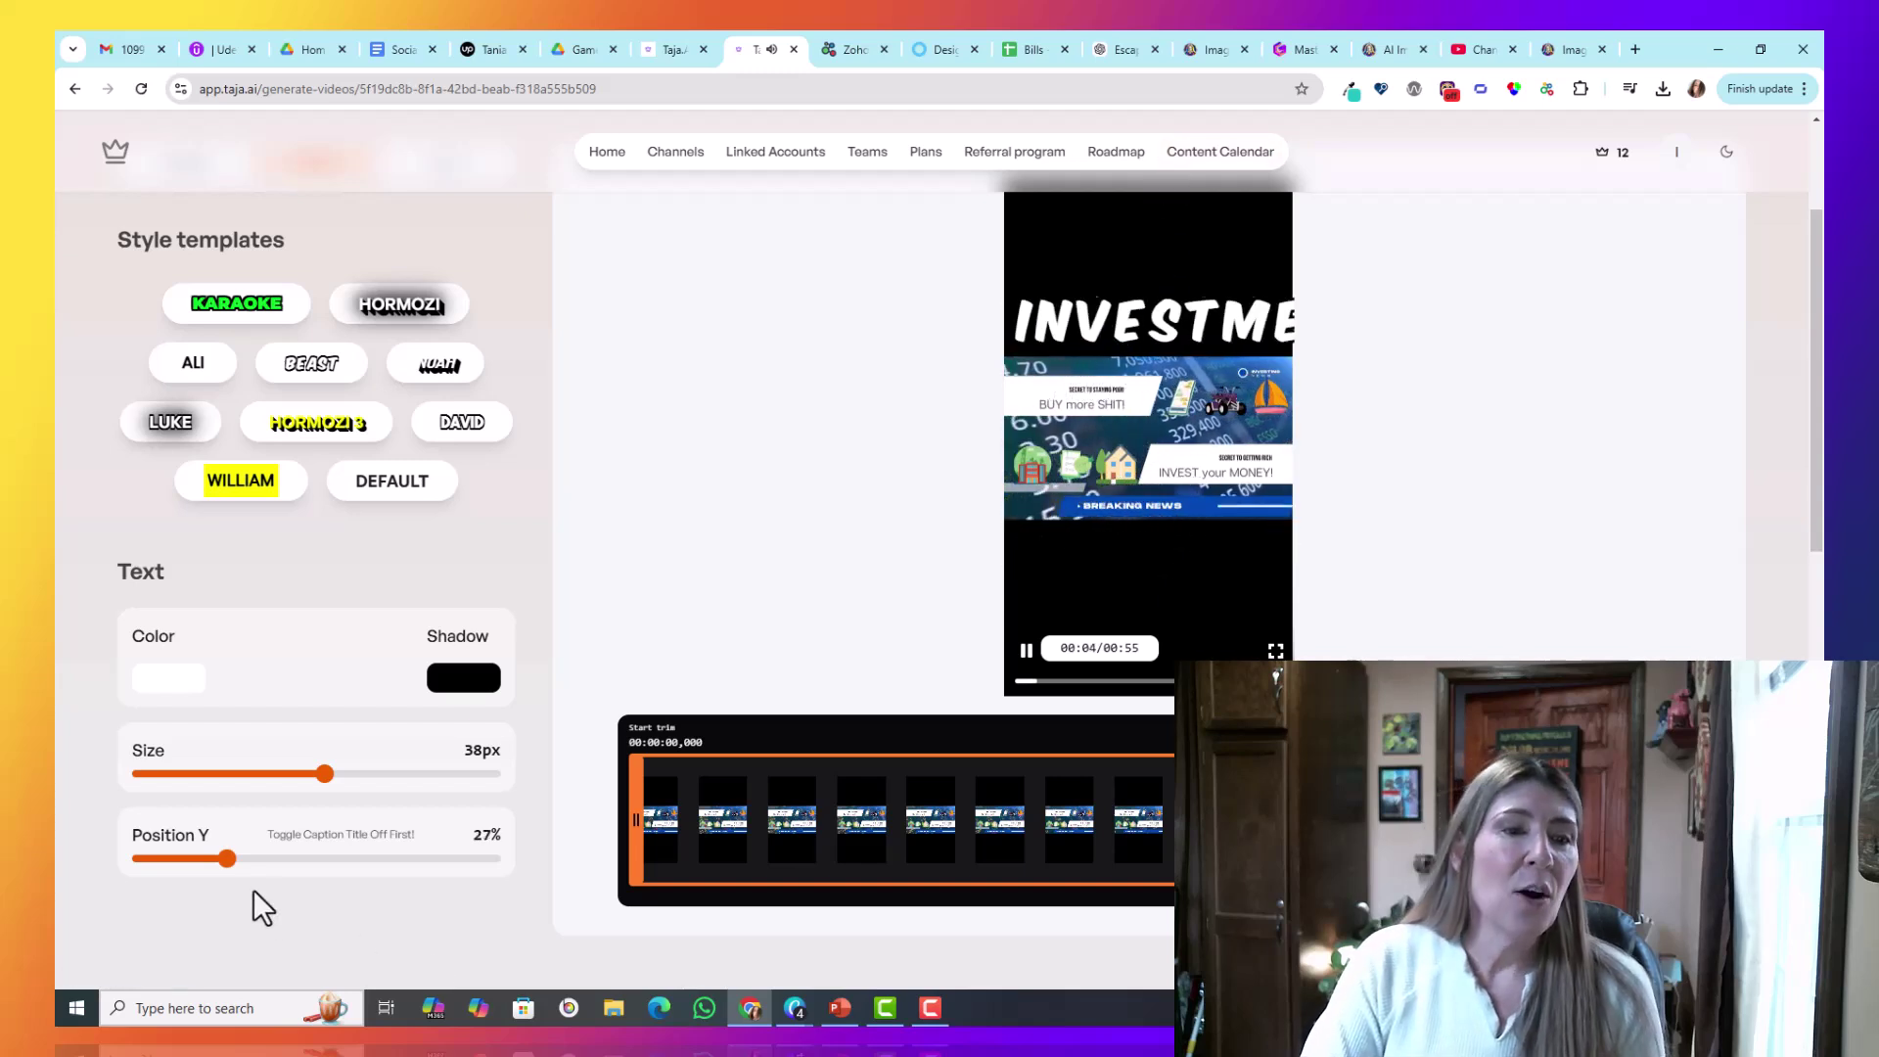
mouse_move(227, 859)
left_mouse_down()
mouse_move(178, 859)
mouse_move(378, 923)
mouse_move(449, 907)
mouse_move(212, 911)
mouse_move(223, 881)
mouse_move(399, 886)
mouse_move(476, 861)
mouse_move(252, 887)
left_mouse_up()
left_click(1025, 650)
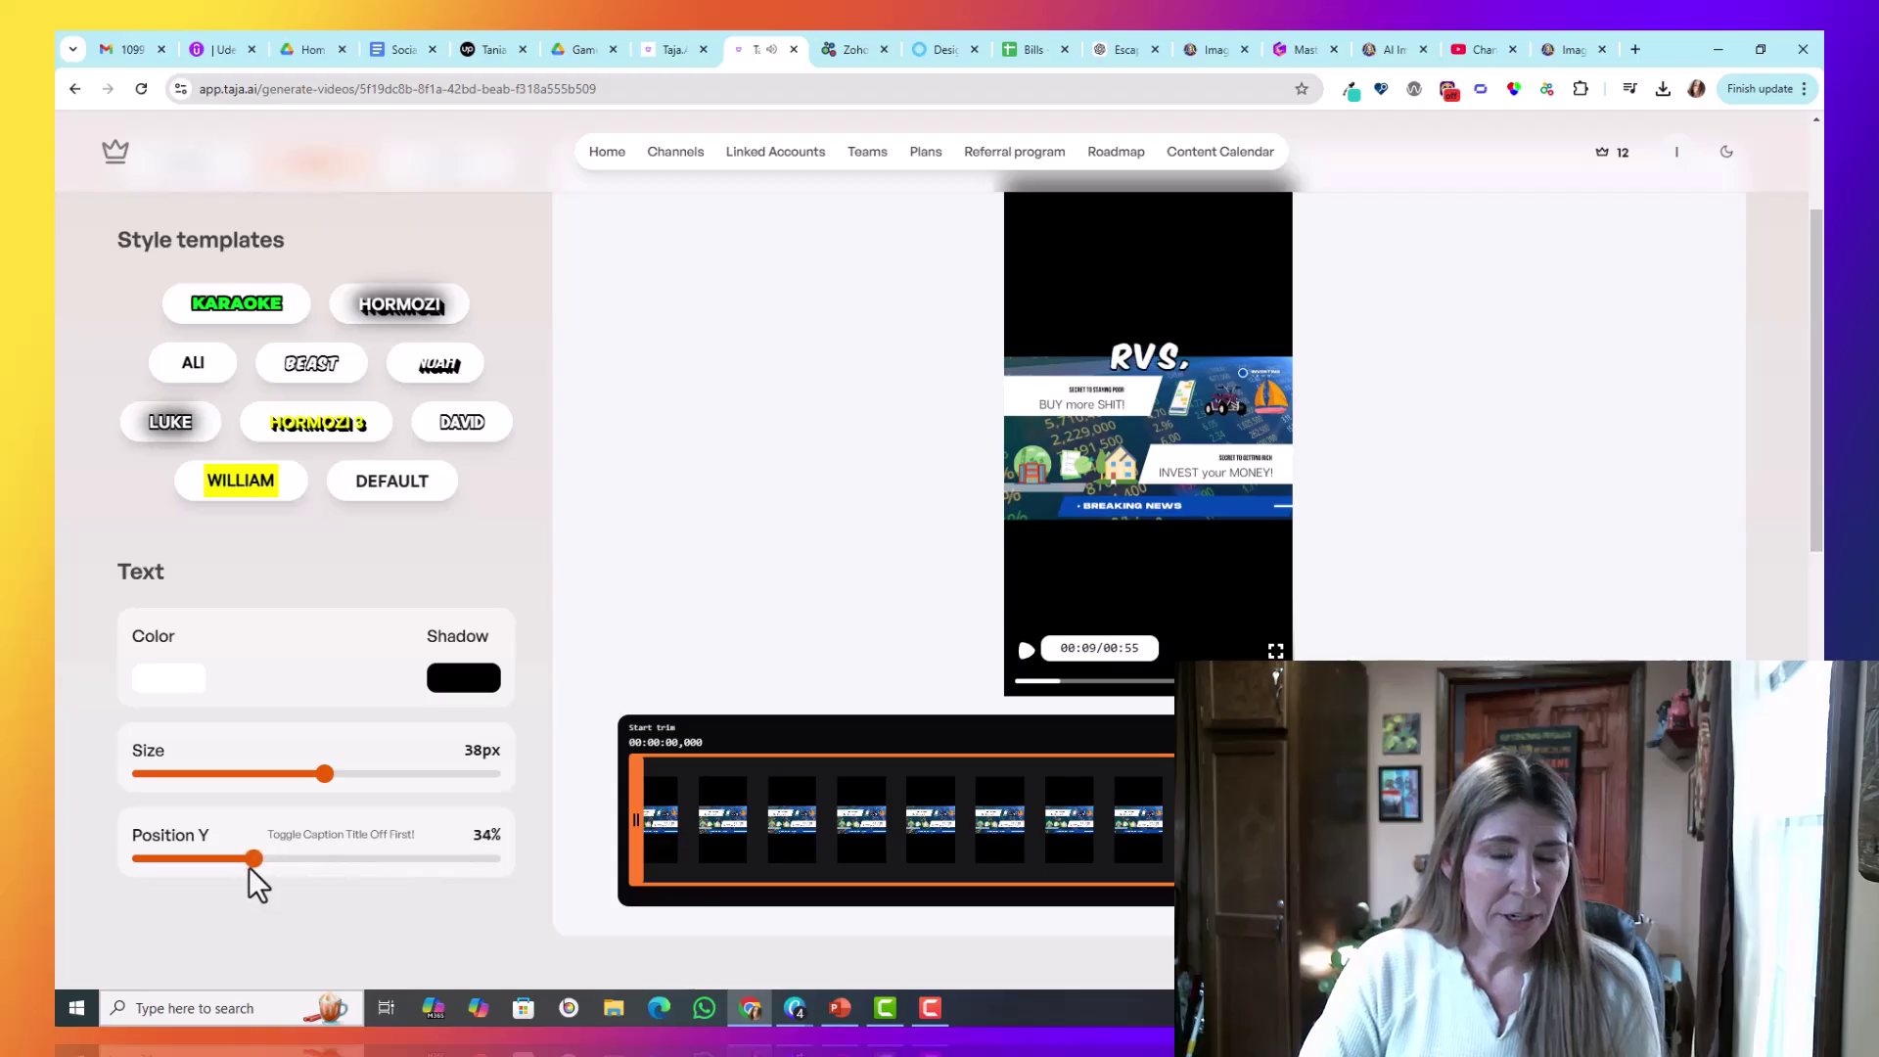
Step: Leave the short's editor, applying its styling as the default for all the channel's videos, and return to the shorts list
scroll(303, 508, "up", 2)
left_click(138, 303)
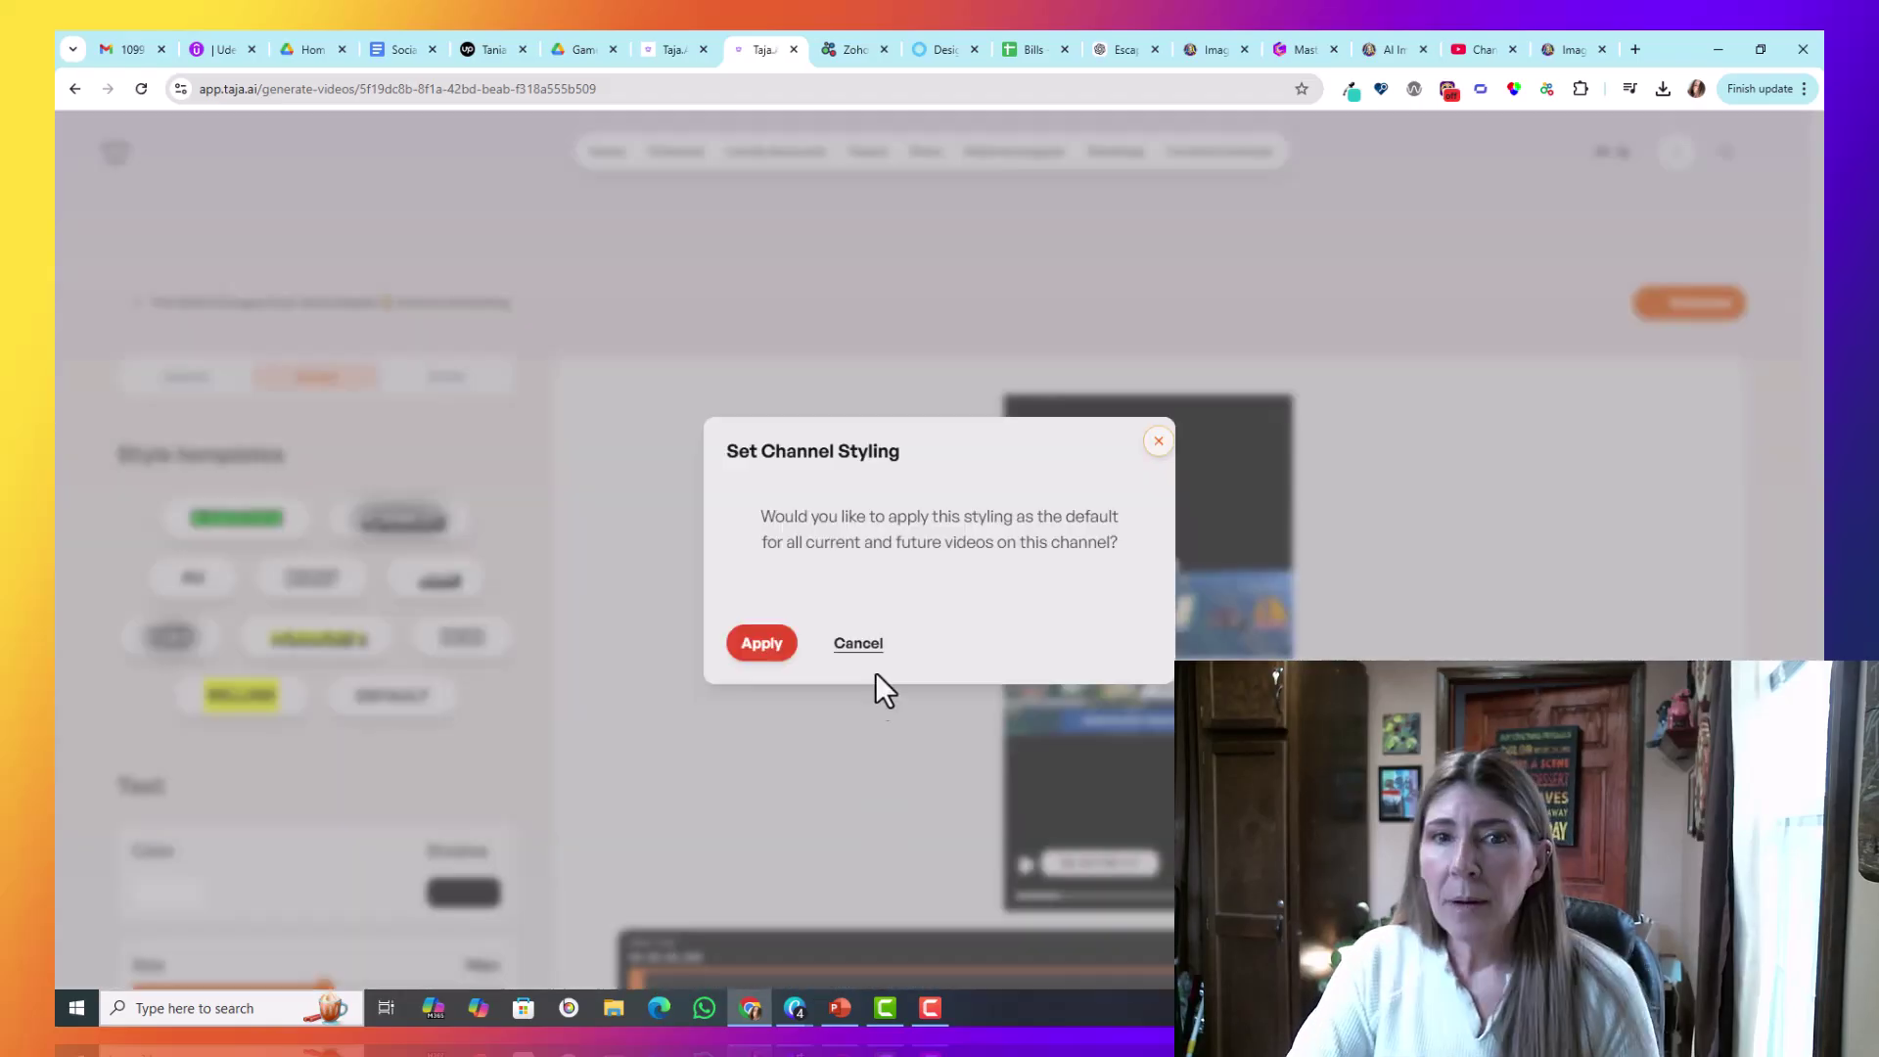
left_click(764, 652)
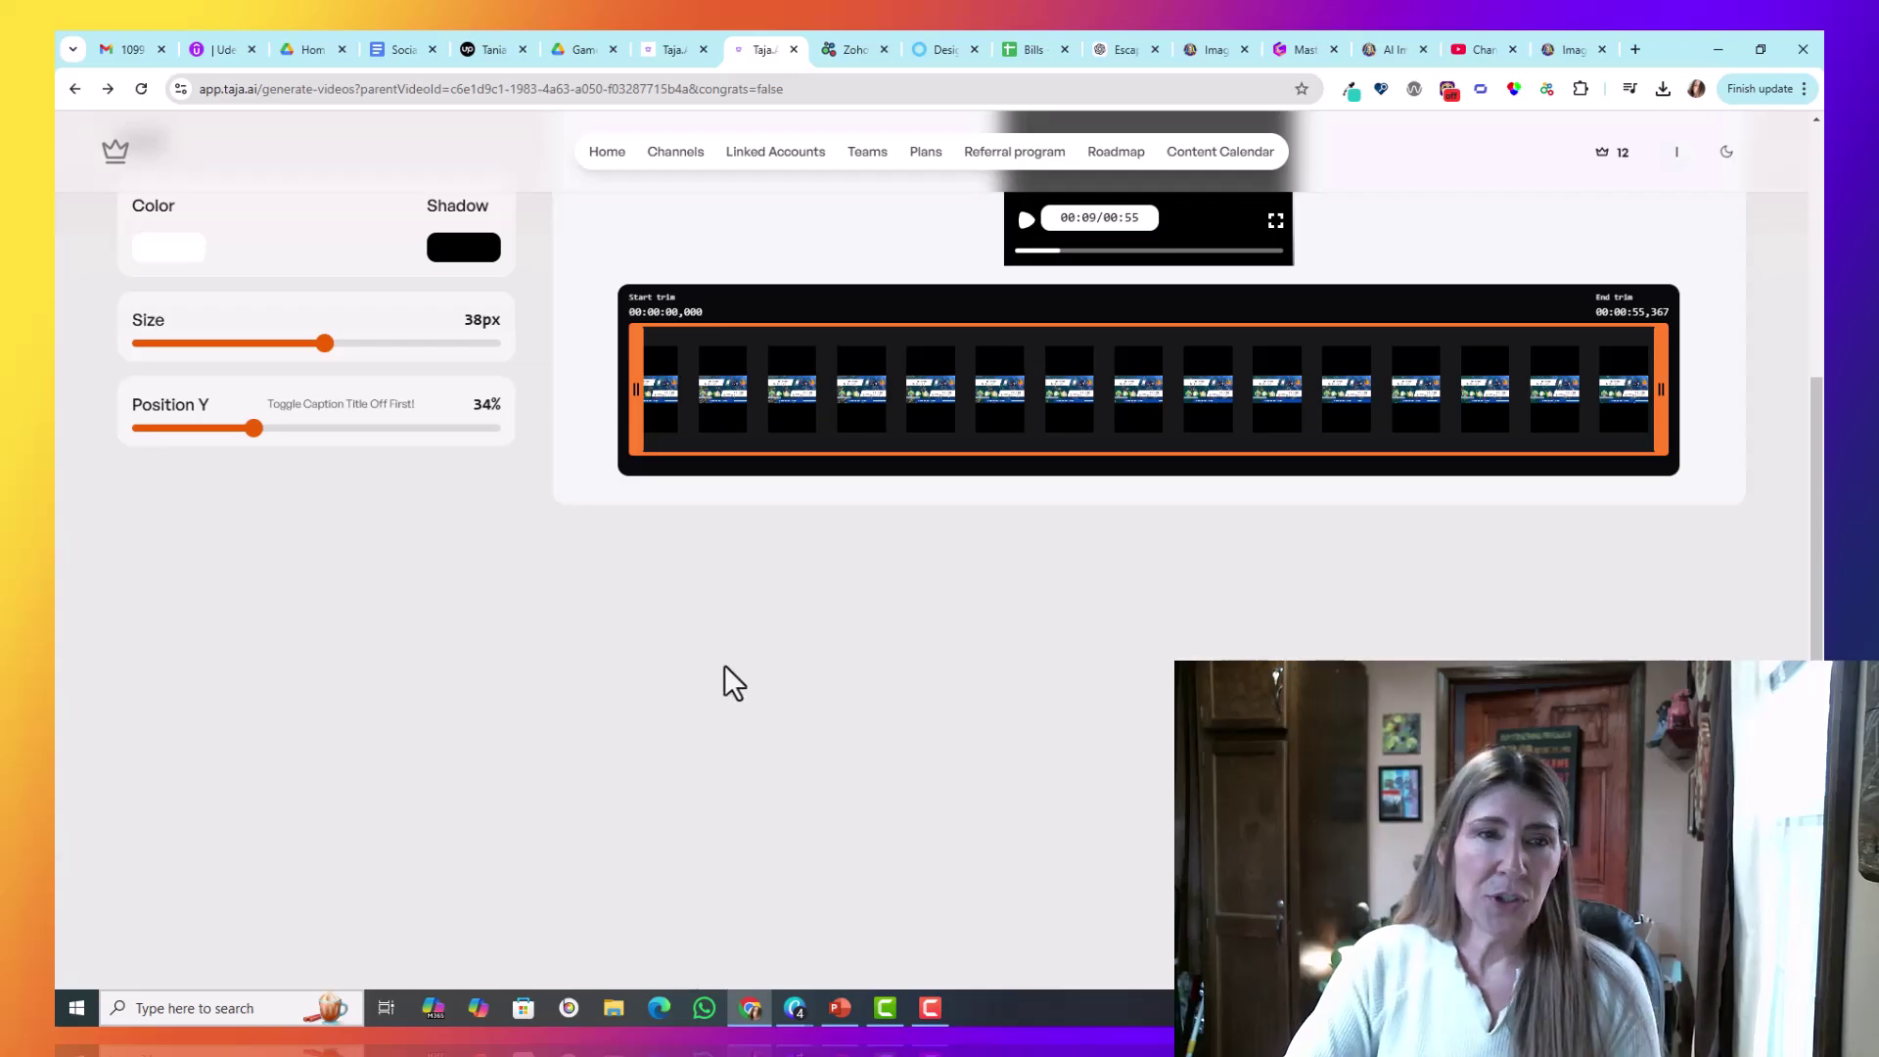
scroll(725, 666, "up", 7)
left_click(136, 304)
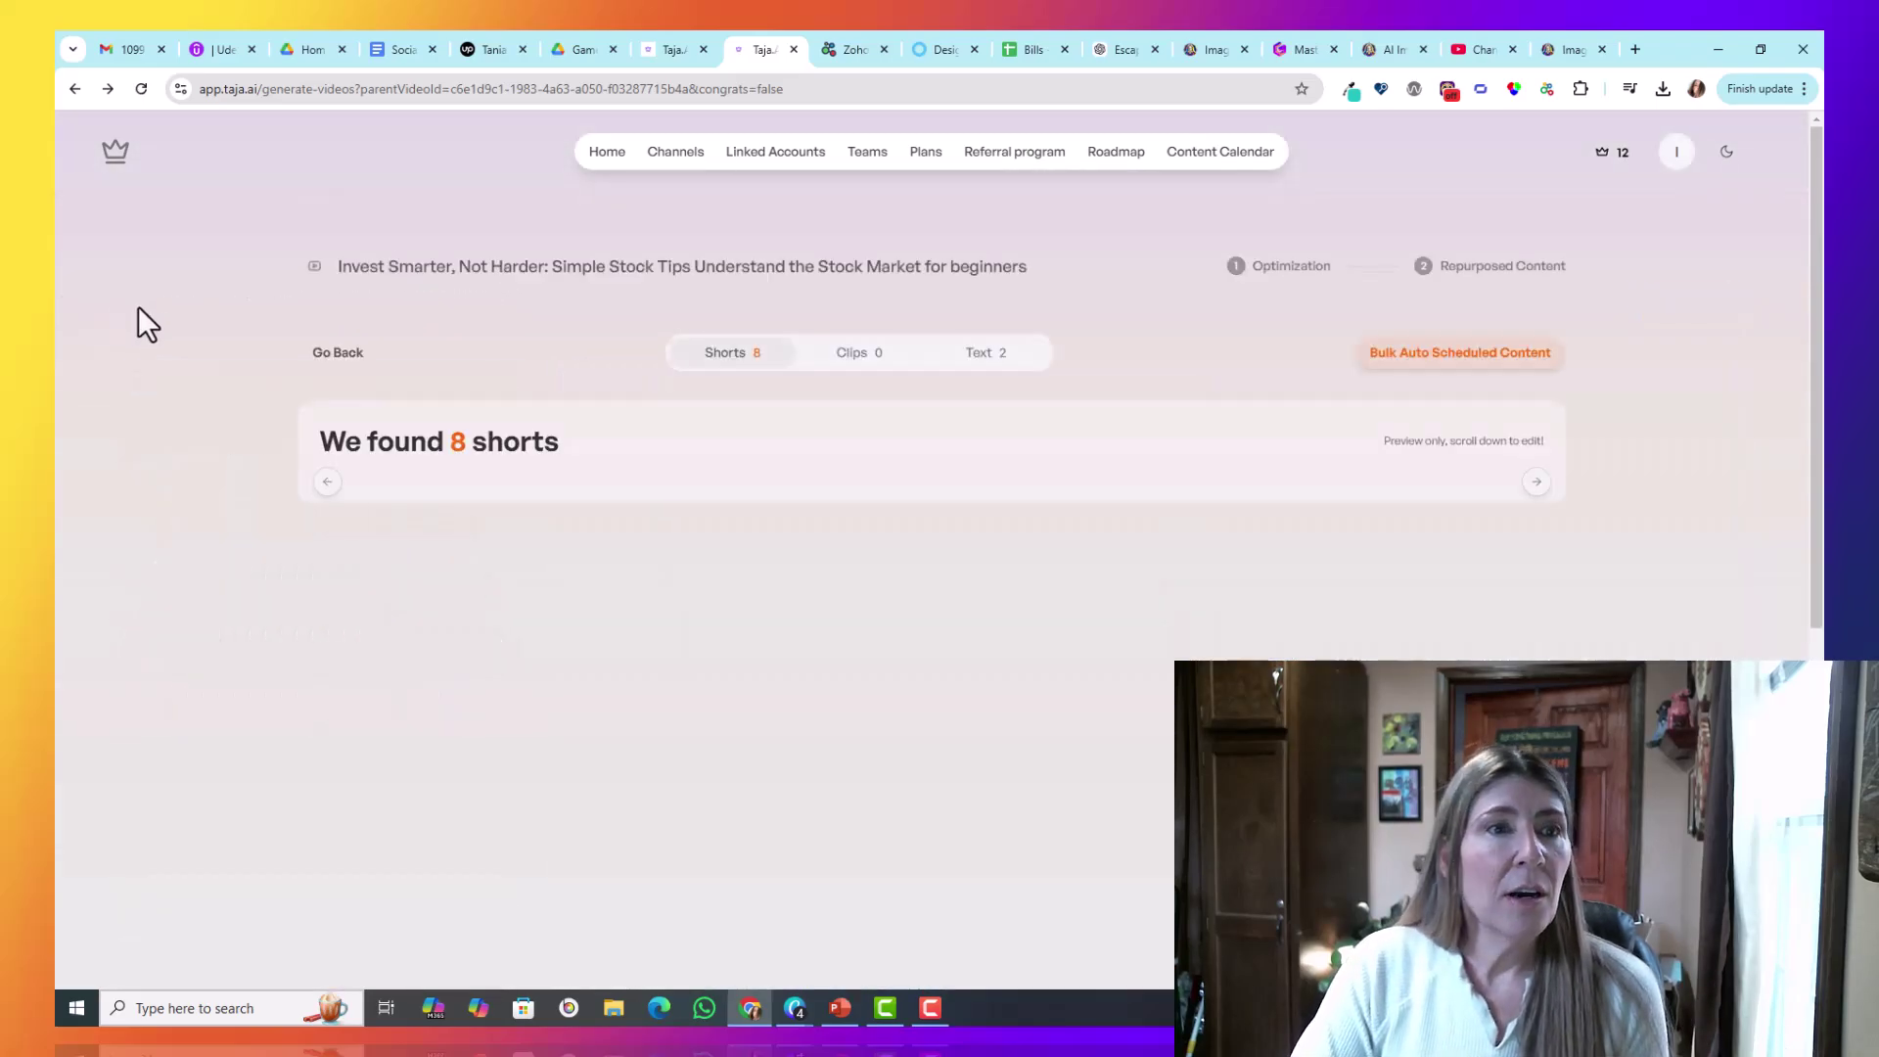
Step: Review the restyled shorts and the first short's description, tags and publishing options
scroll(944, 696, "down", 5)
scroll(1222, 595, "up", 1)
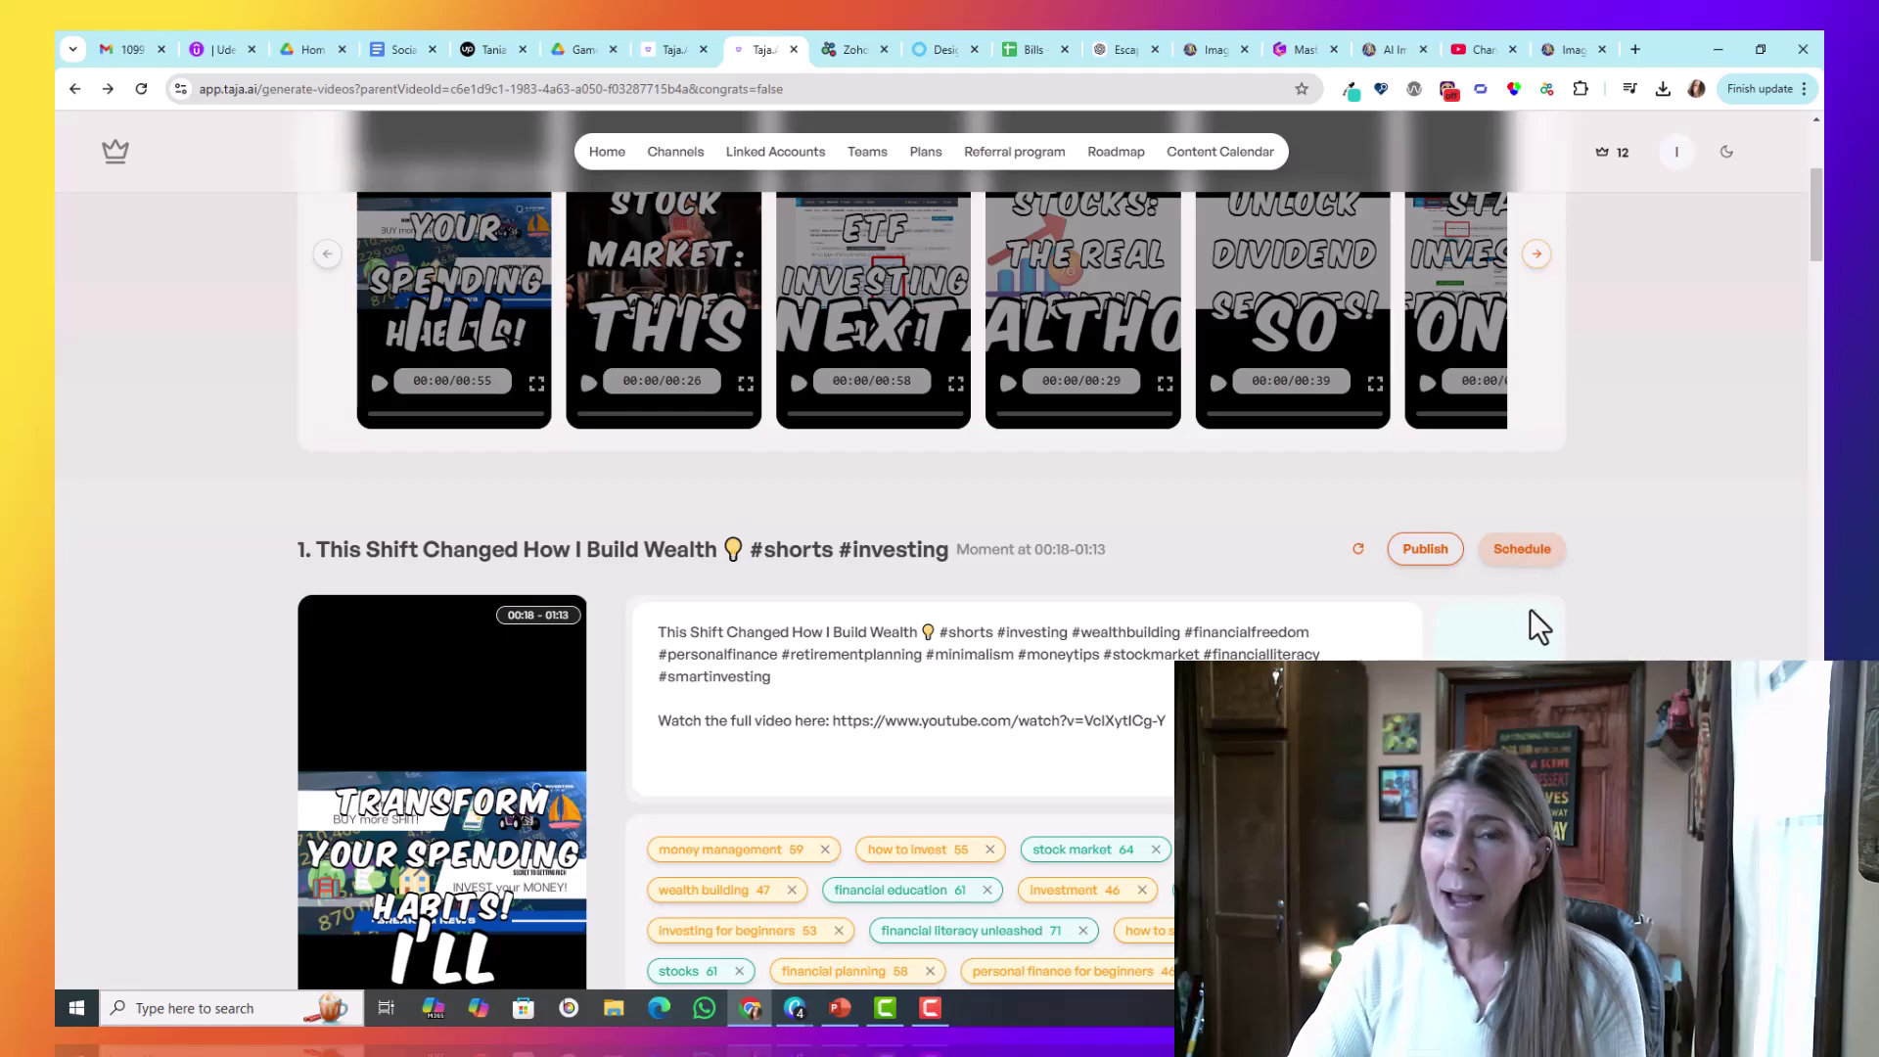
scroll(930, 548, "up", 4)
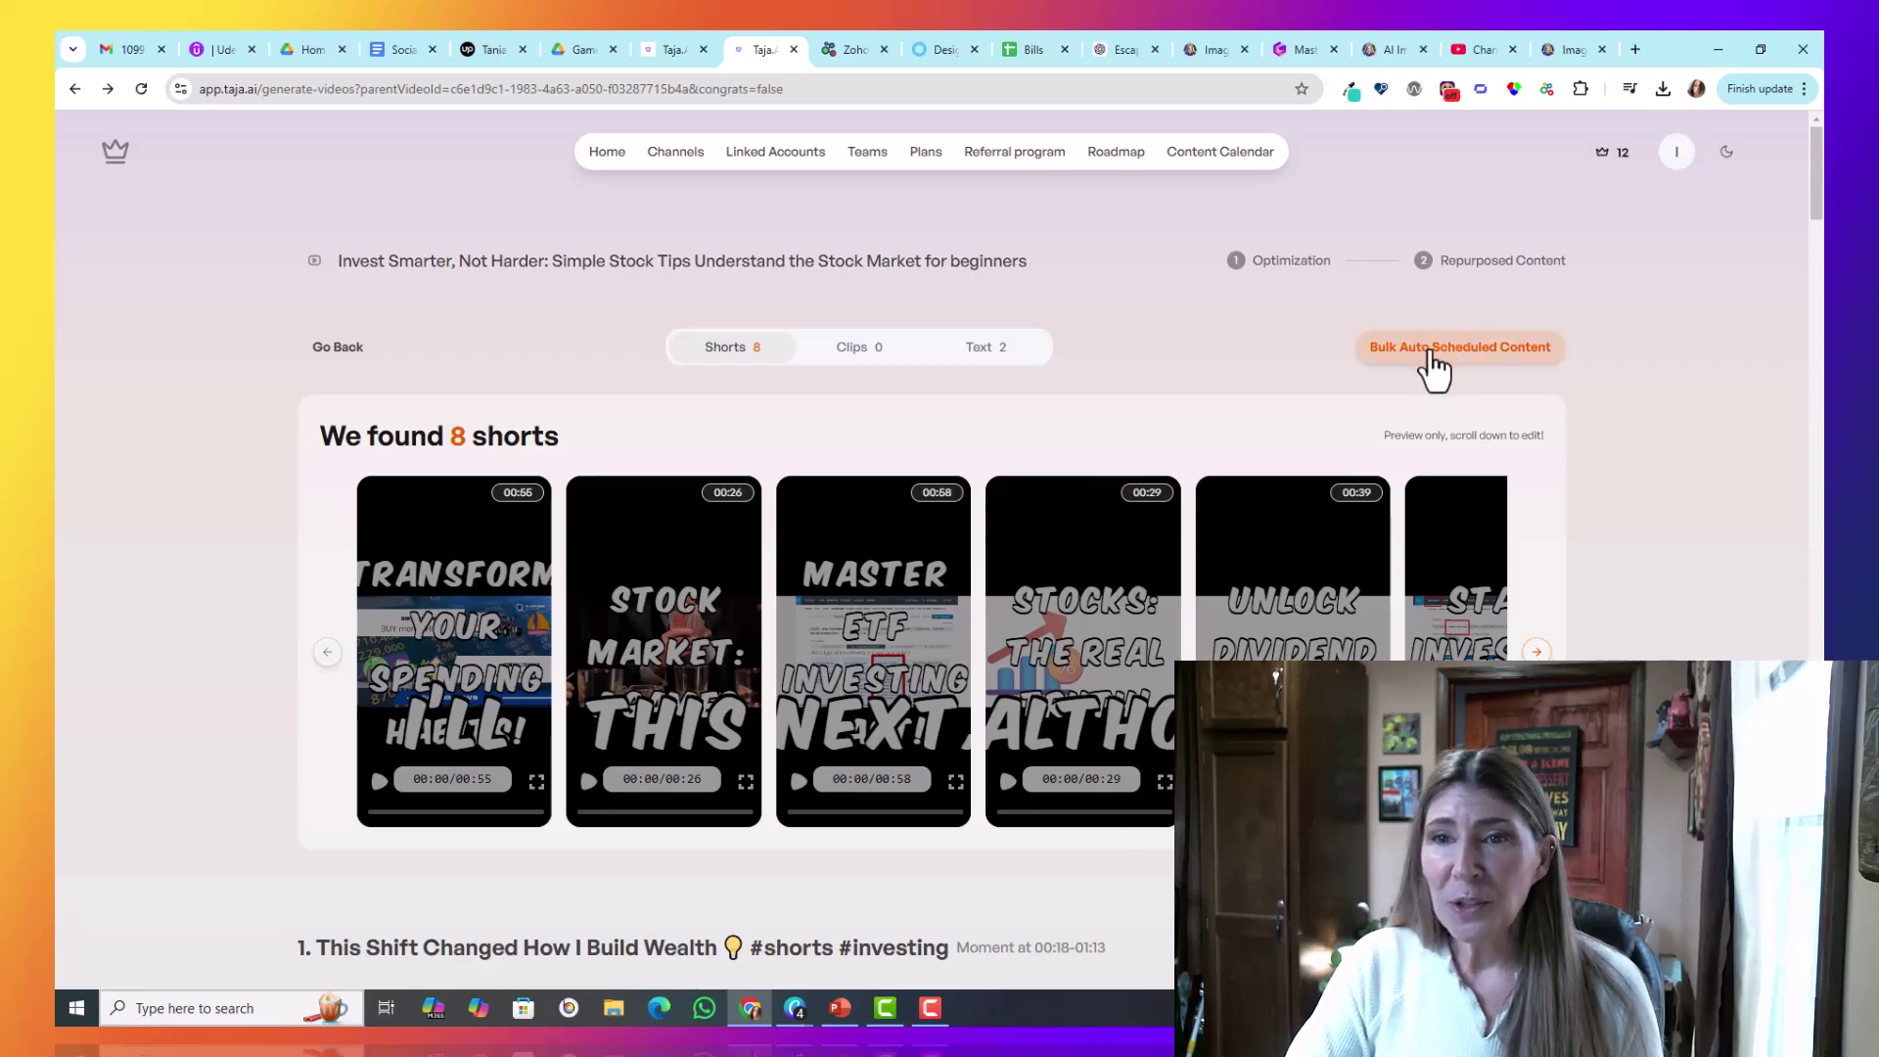
Step: Start bulk auto-scheduling and select the second, third and fourth shorts, without submitting the selection
left_click(1432, 357)
scroll(349, 889, "down", 10)
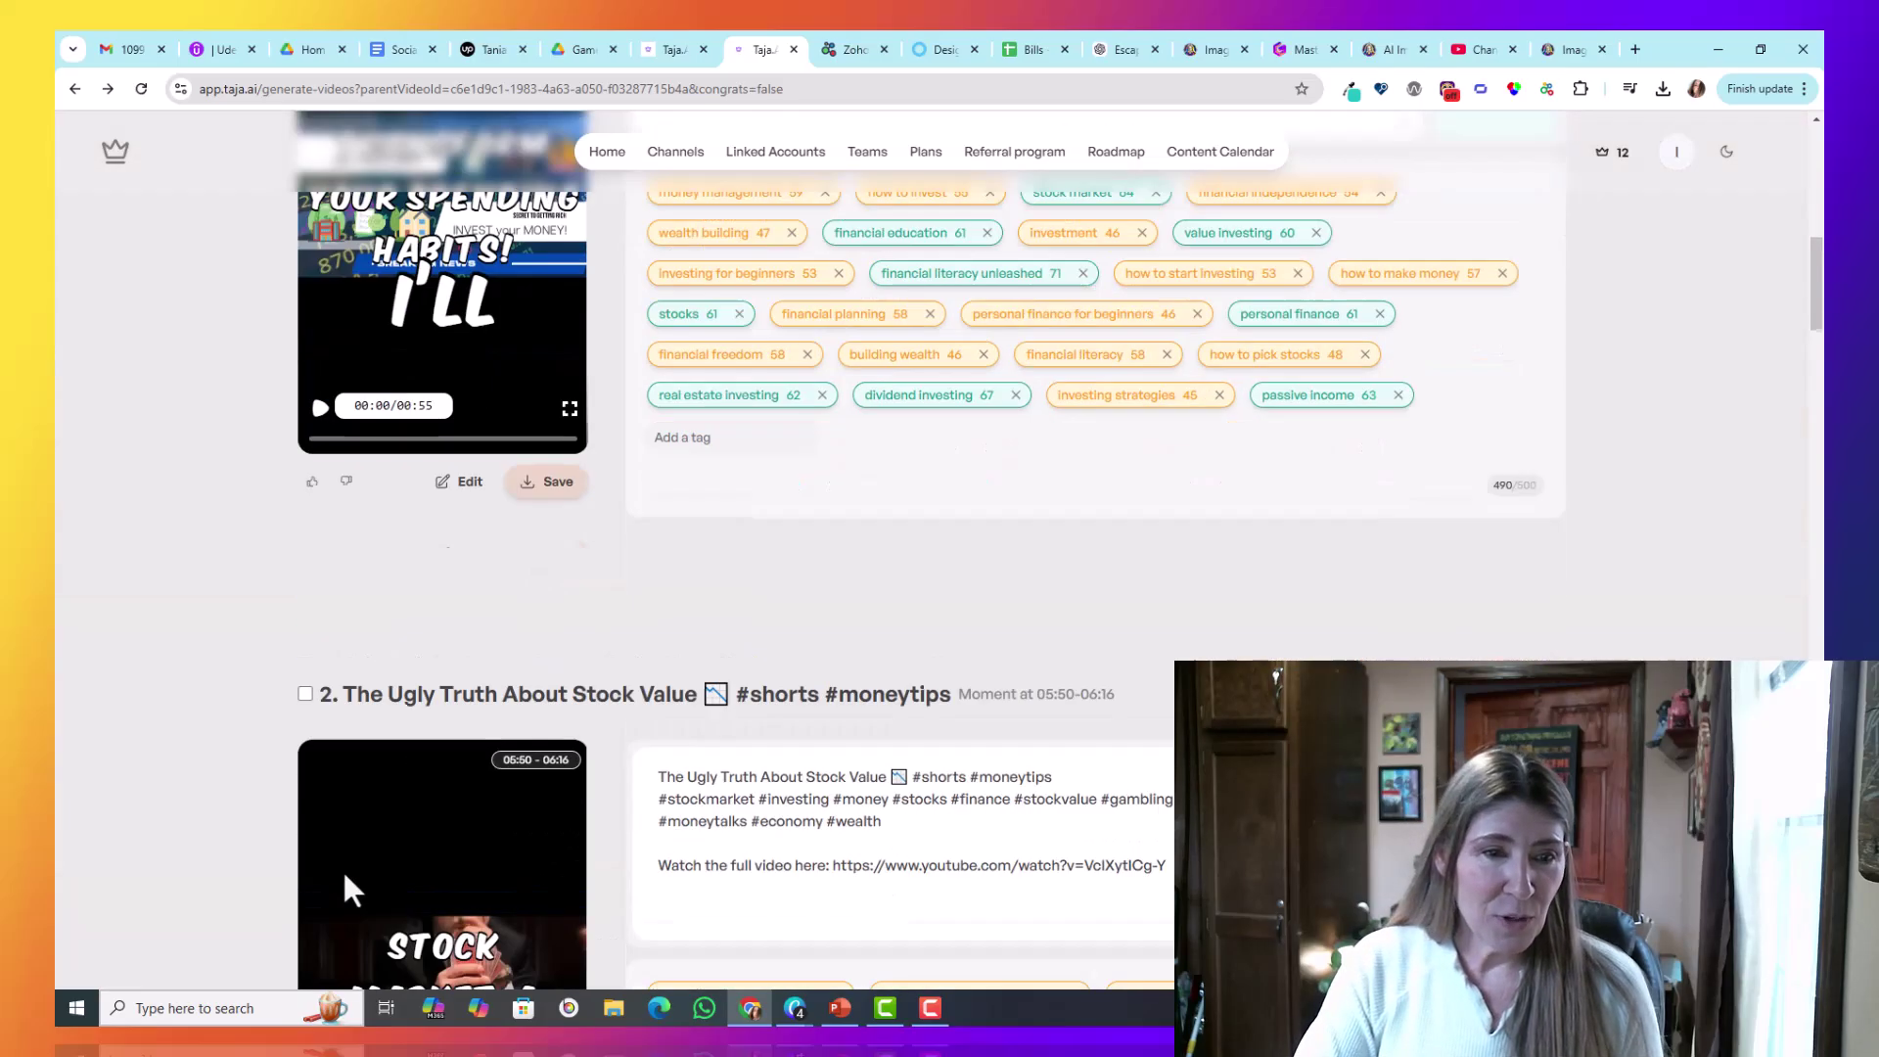
left_click(305, 674)
scroll(382, 773, "down", 7)
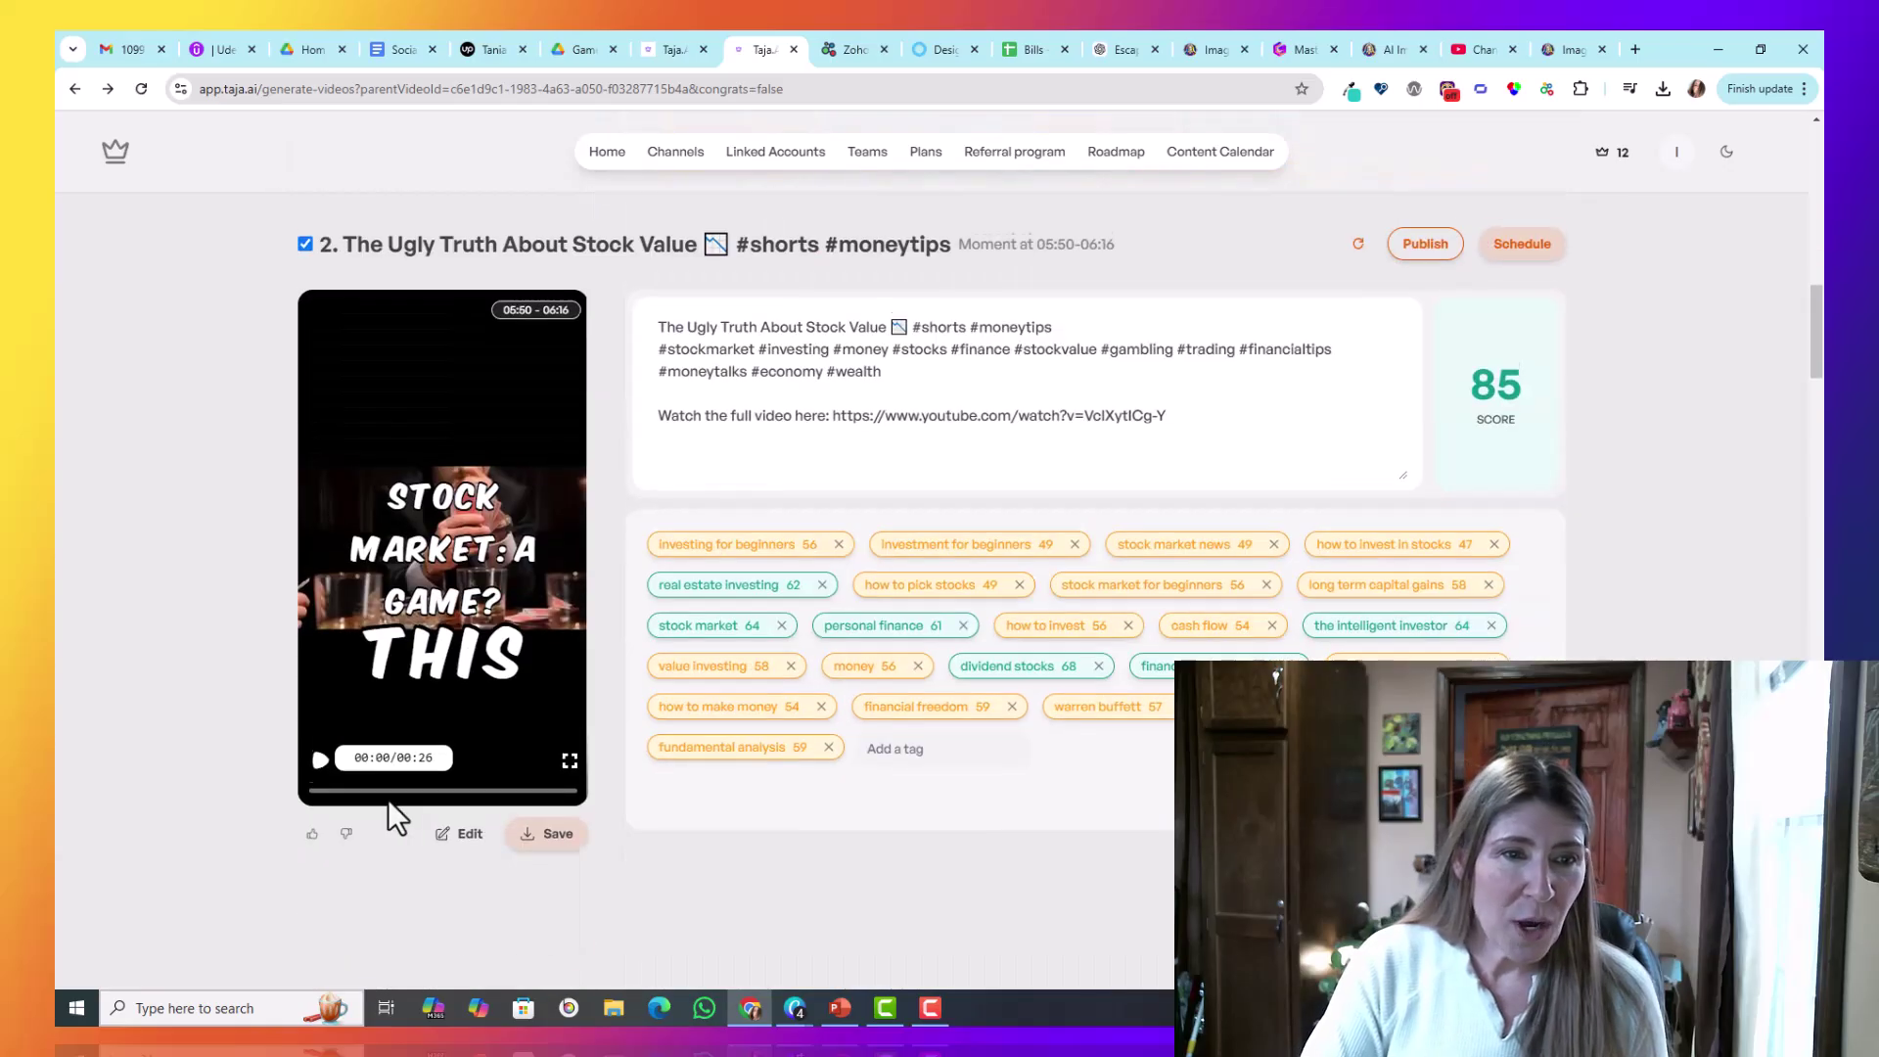
left_click(305, 799)
scroll(414, 861, "down", 5)
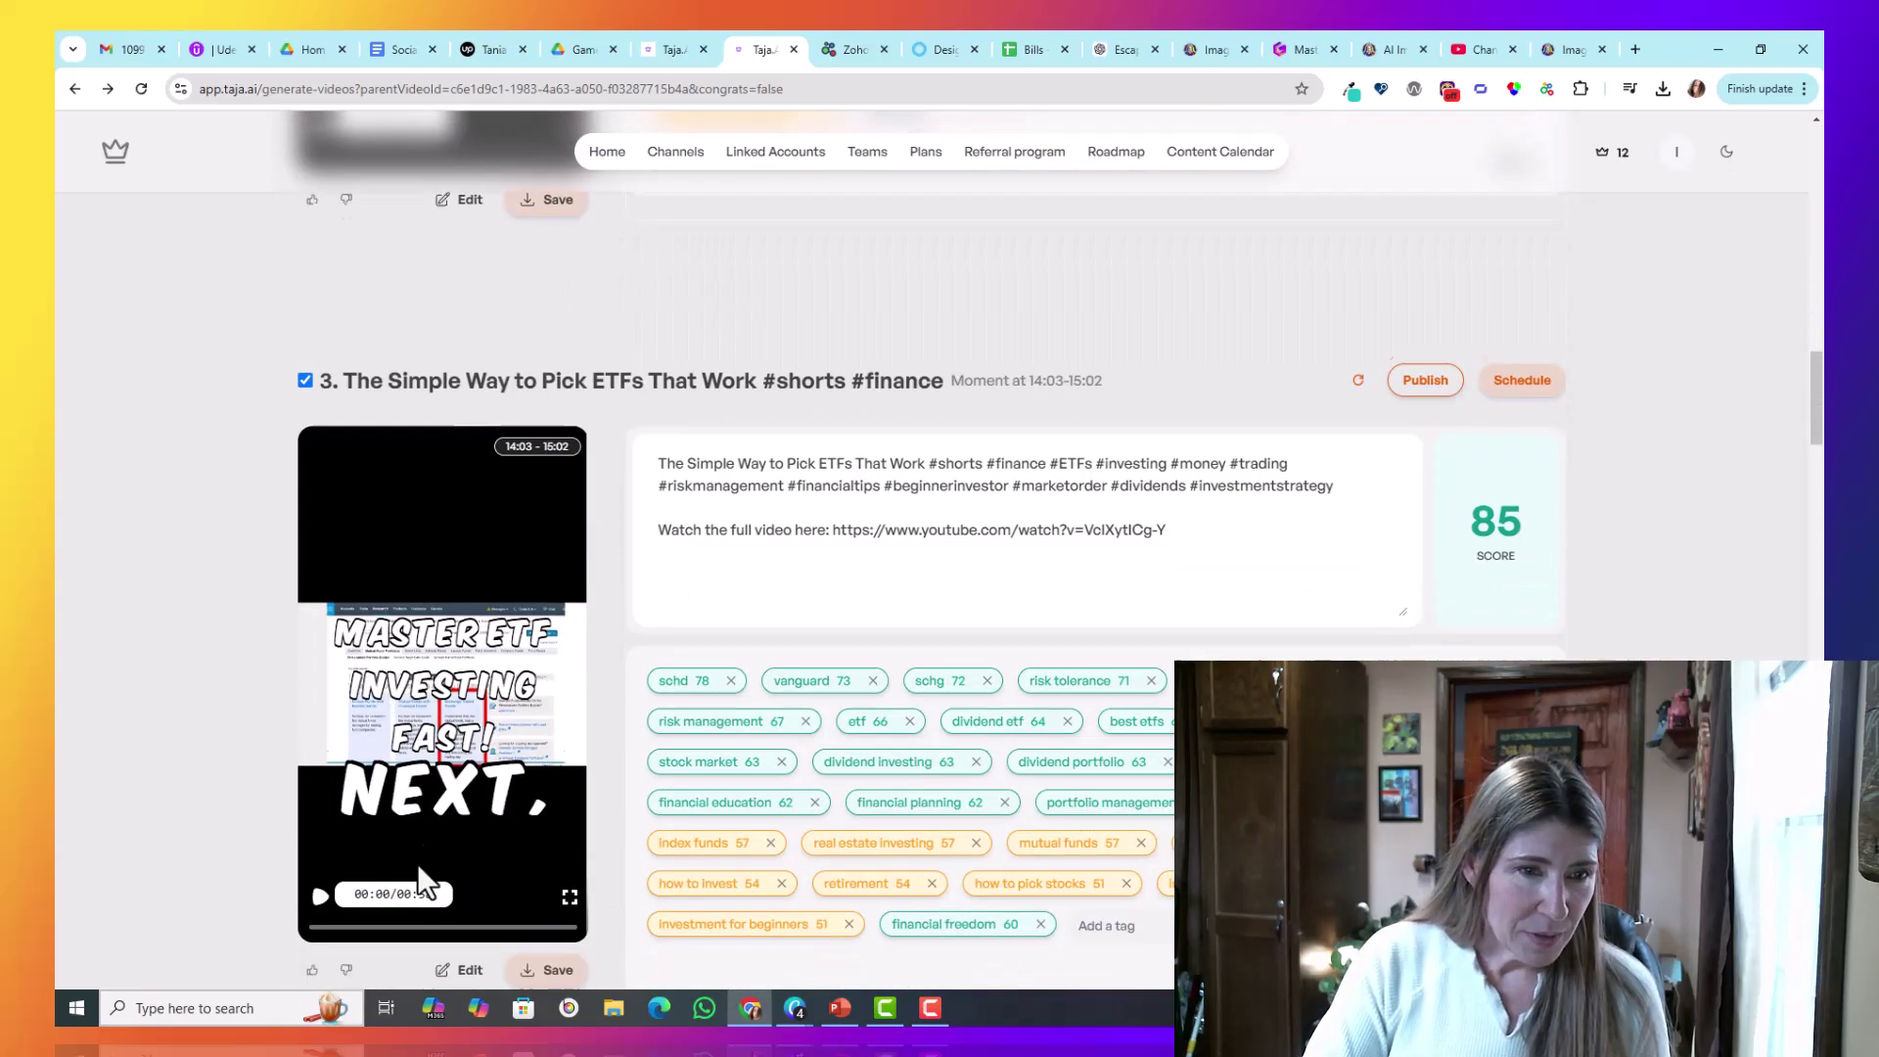
scroll(361, 893, "up", 3)
scroll(361, 894, "down", 6)
left_click(306, 742)
left_click_drag(1816, 465, 1809, 186)
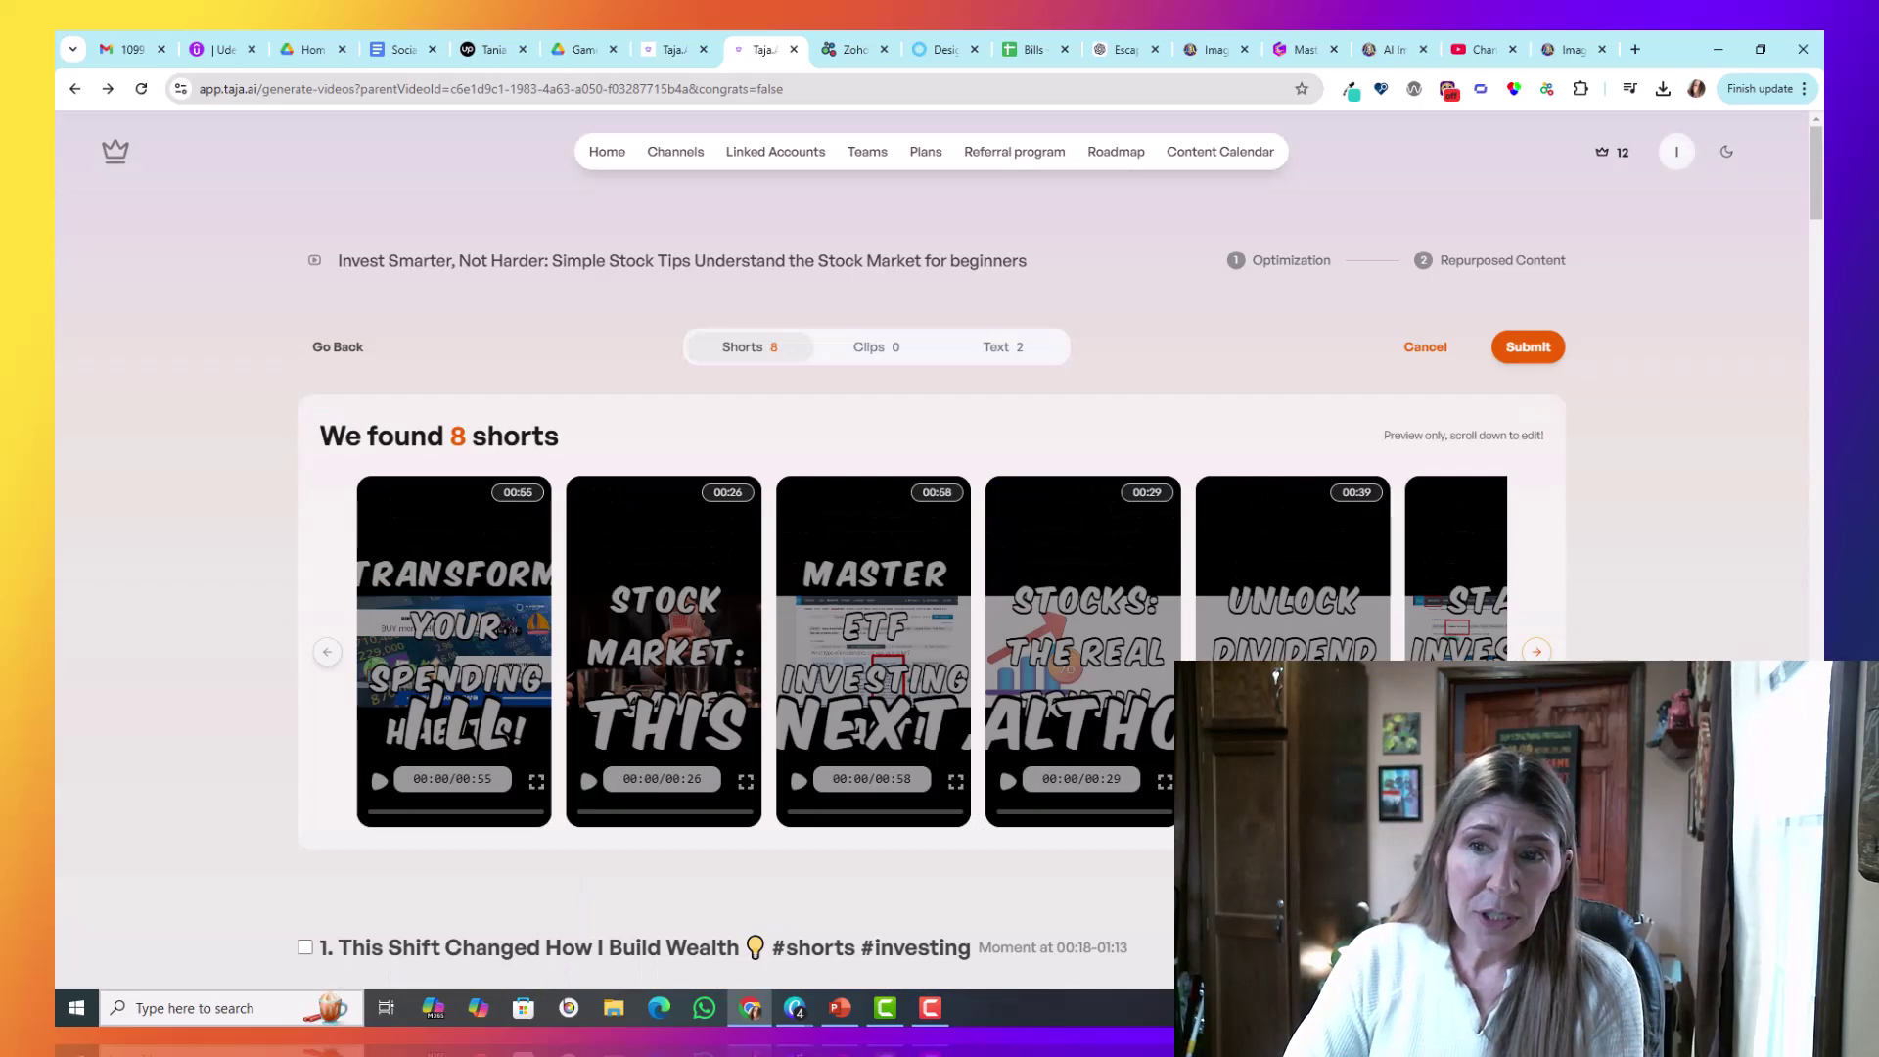
scroll(1118, 789, "down", 6)
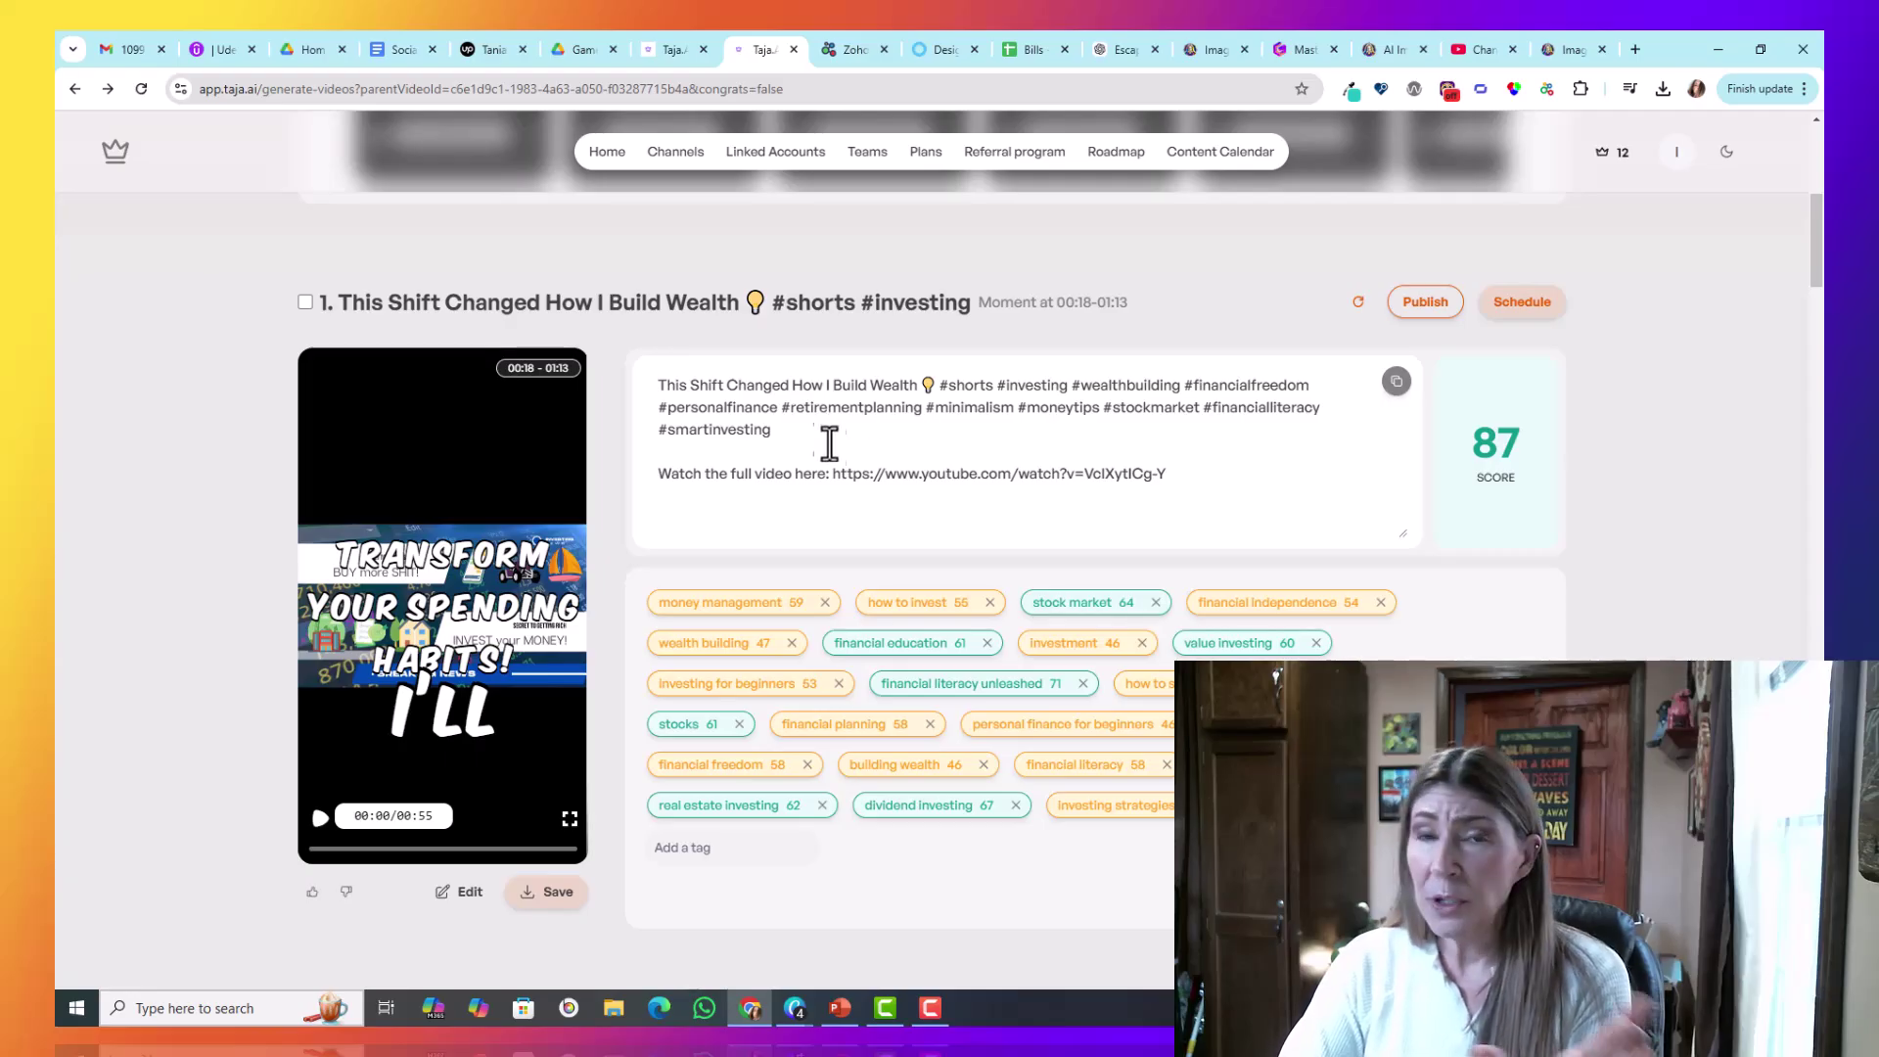
scroll(1271, 614, "up", 6)
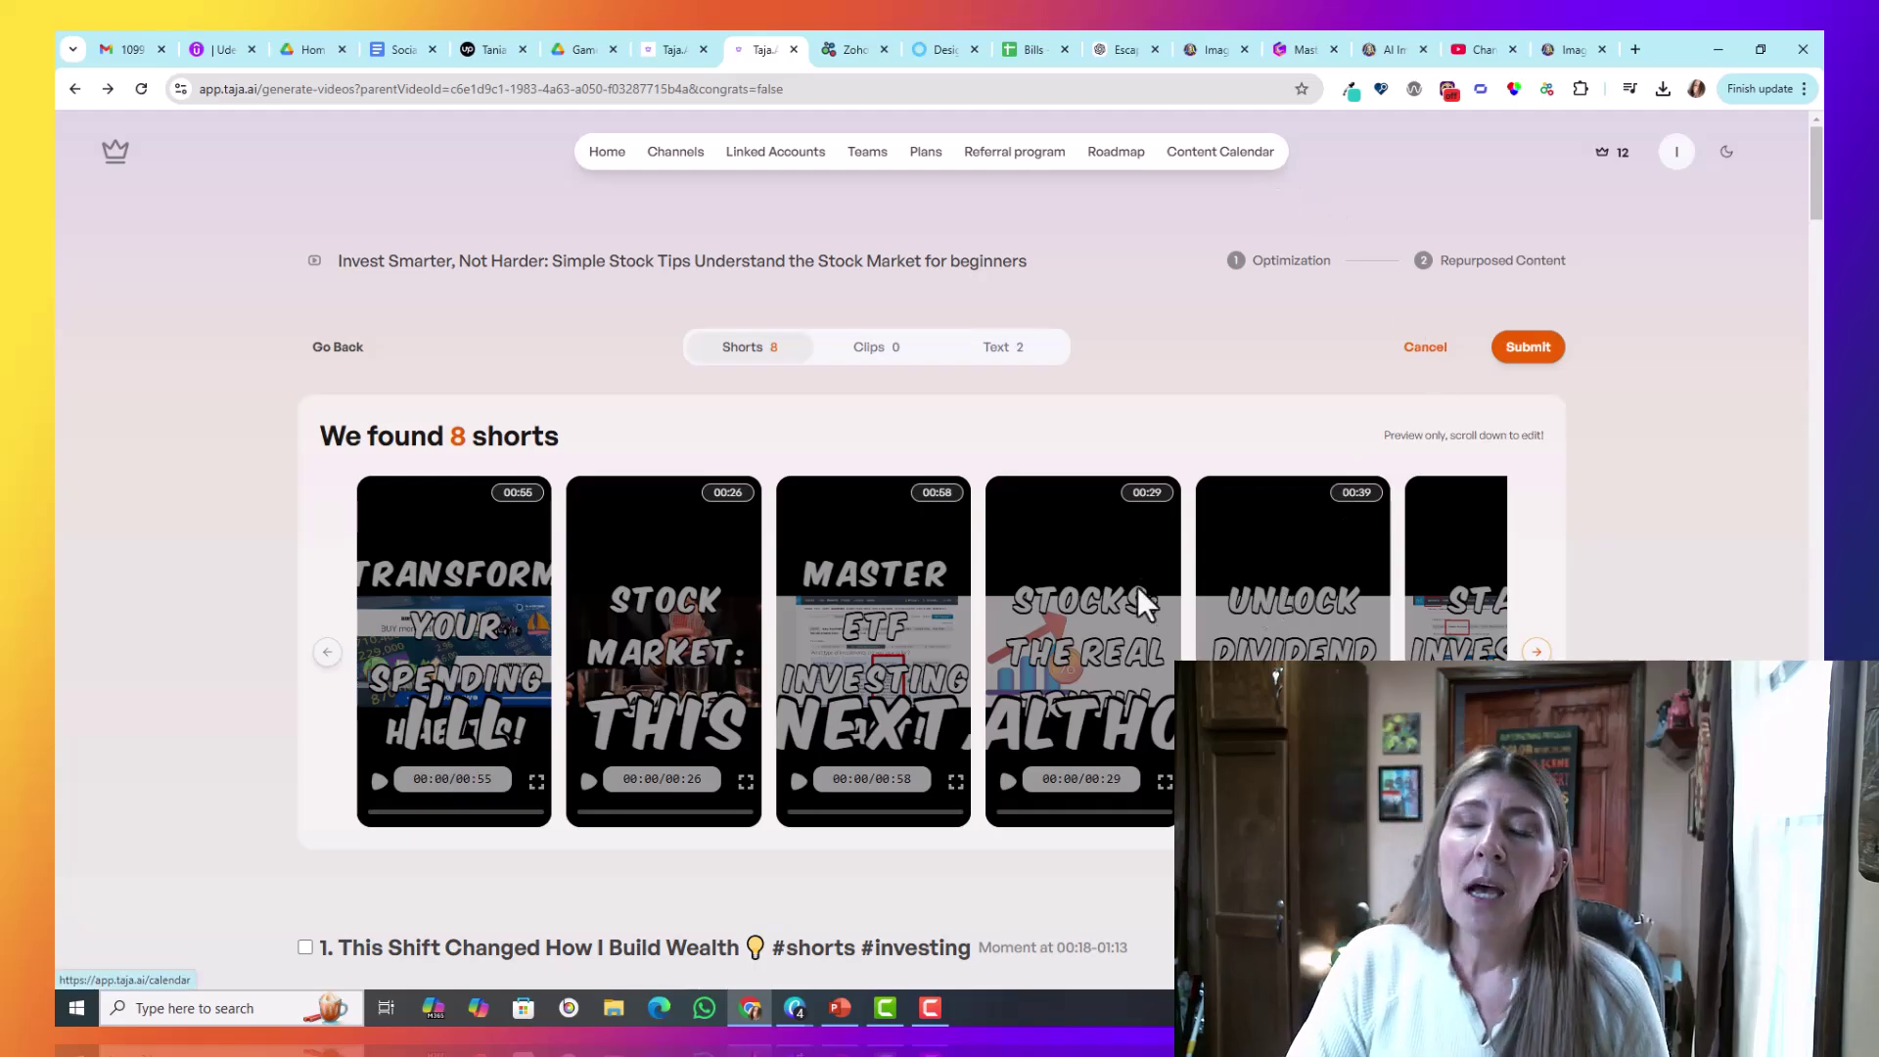
Step: Open the first short's editor, try trimming the end of the clip to 00:39, and return to the shorts list
scroll(1079, 708, "down", 6)
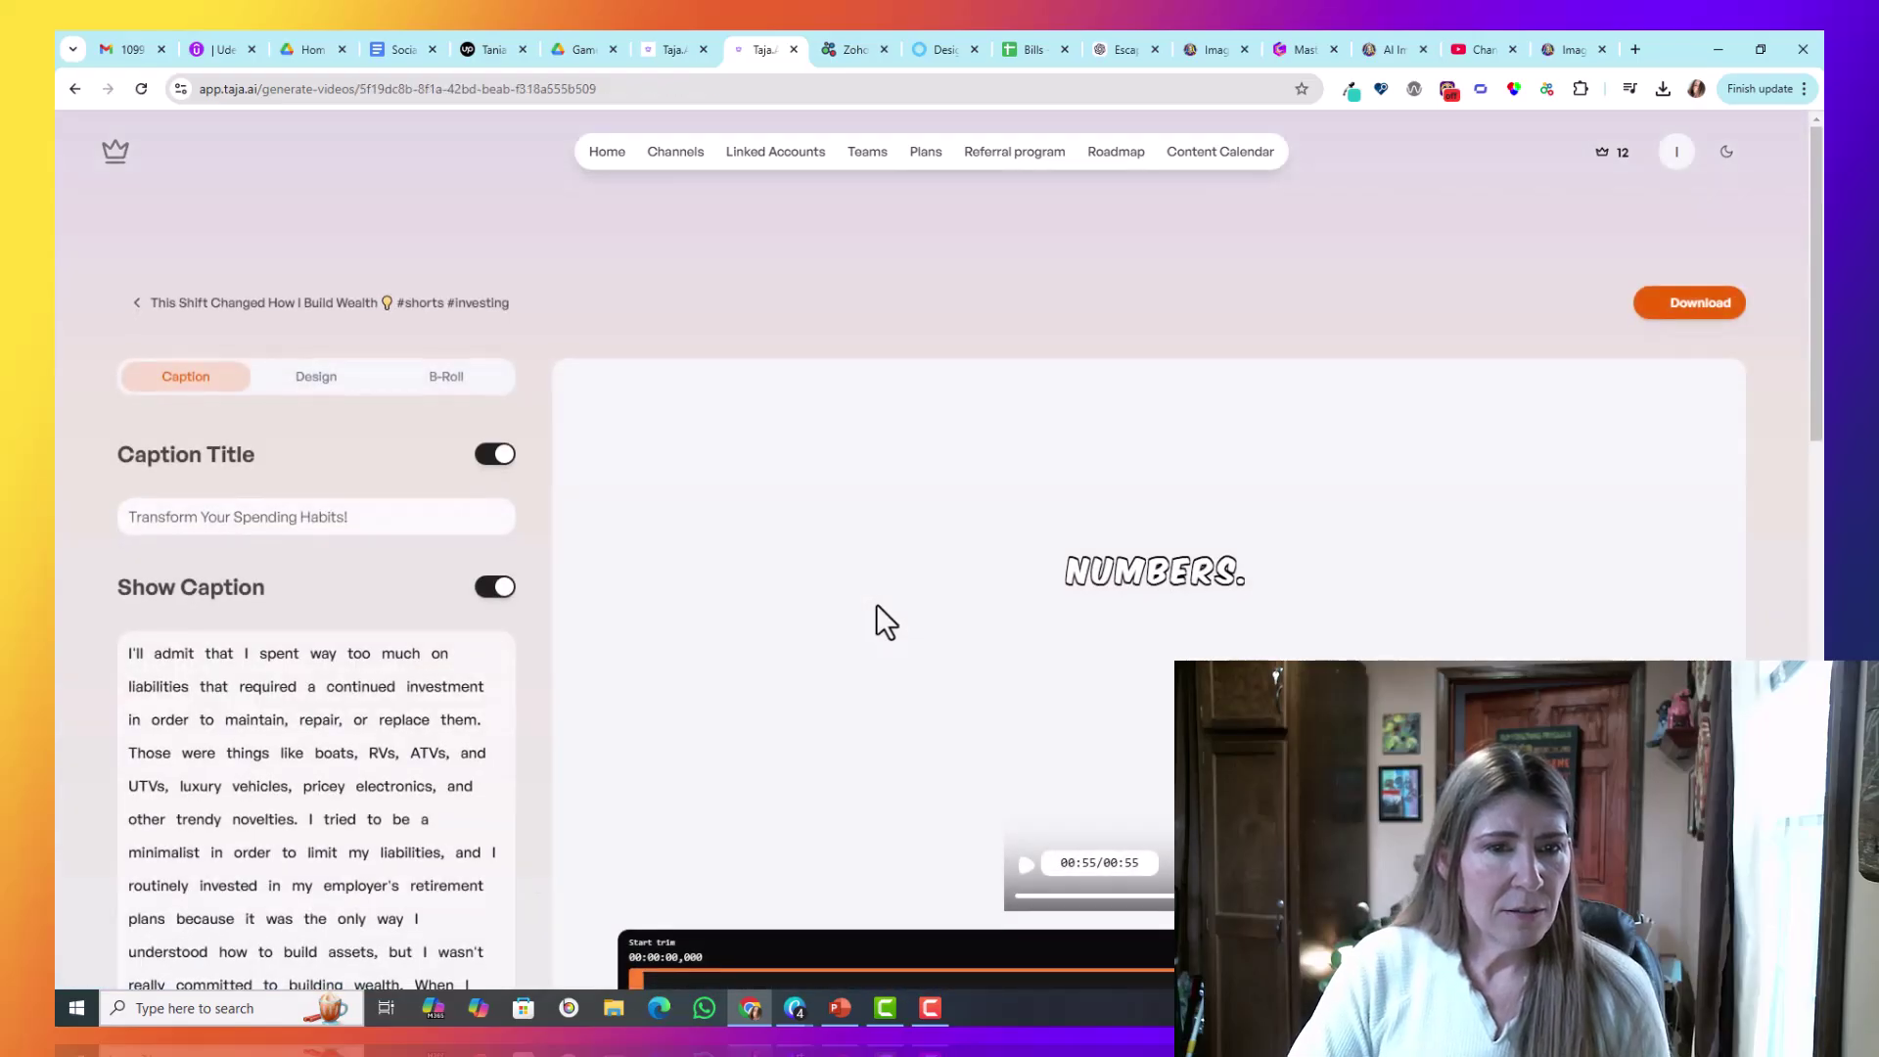
scroll(887, 697, "down", 2)
left_click_drag(630, 820, 593, 804)
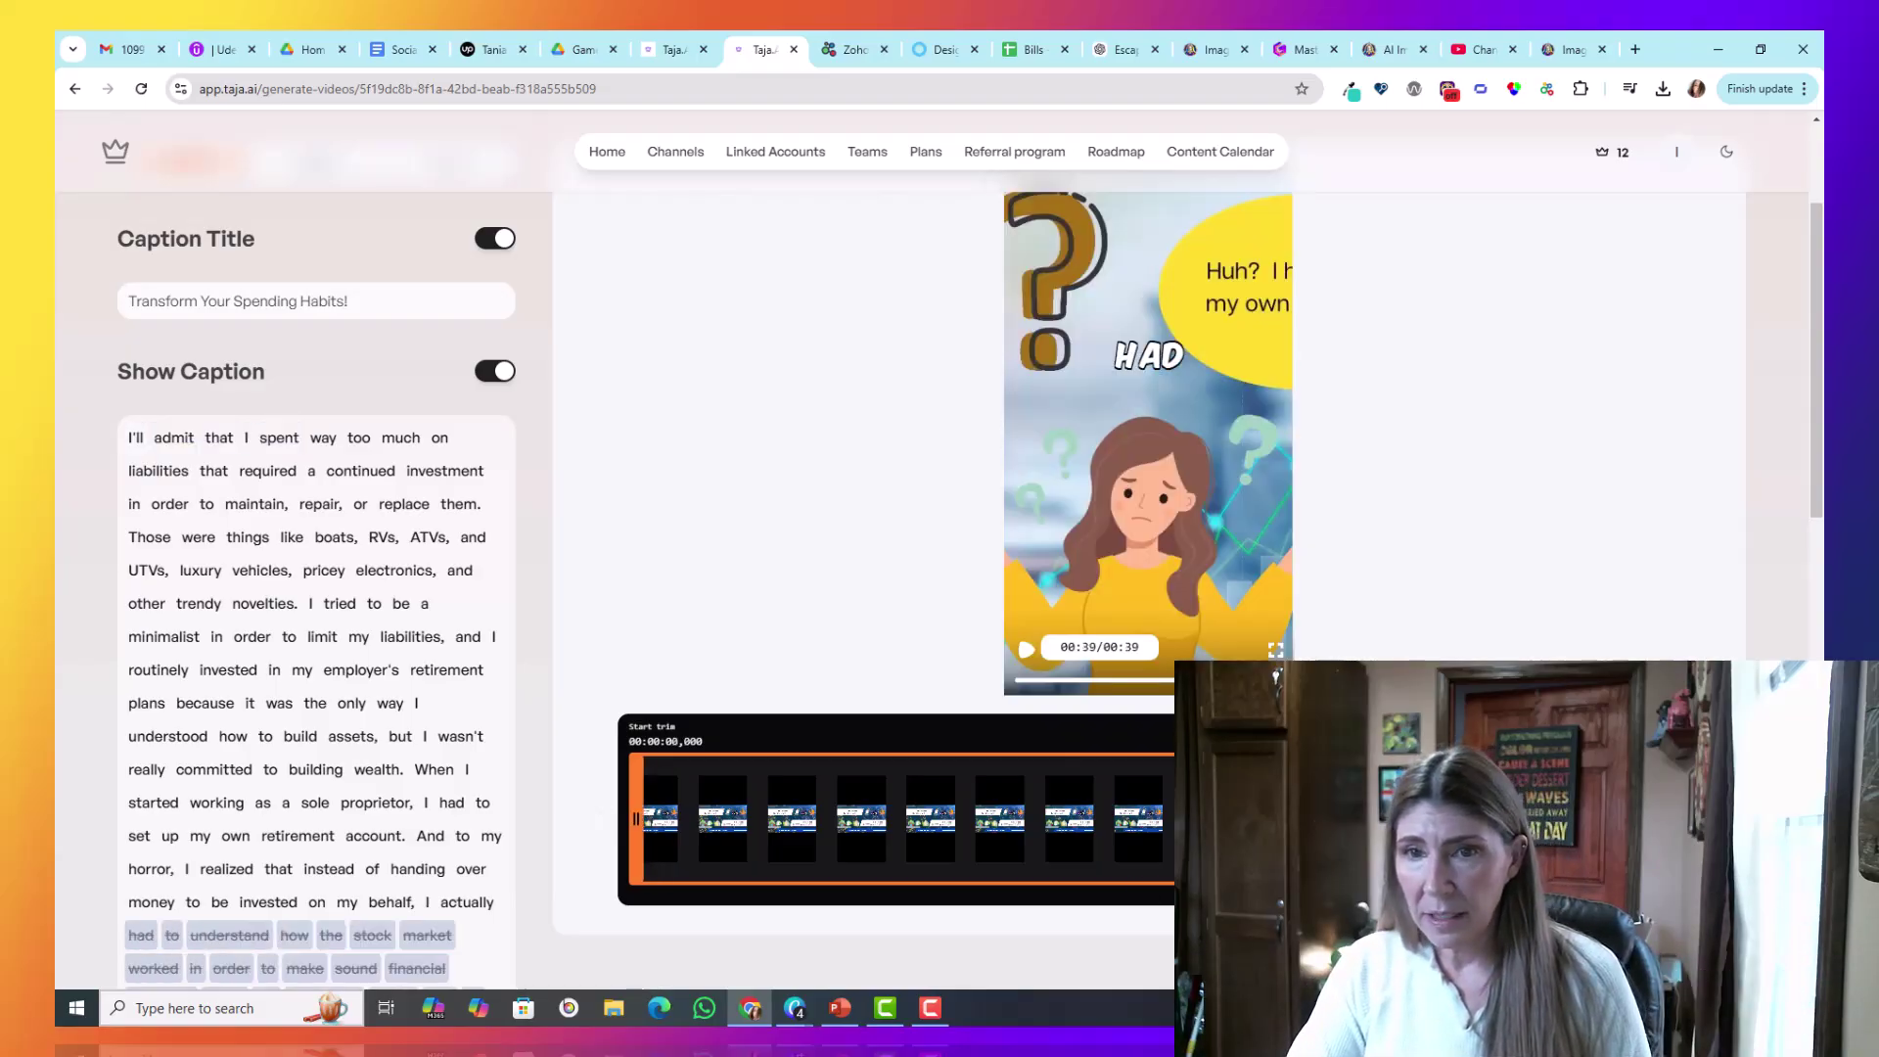
scroll(725, 701, "down", 6)
scroll(615, 656, "up", 8)
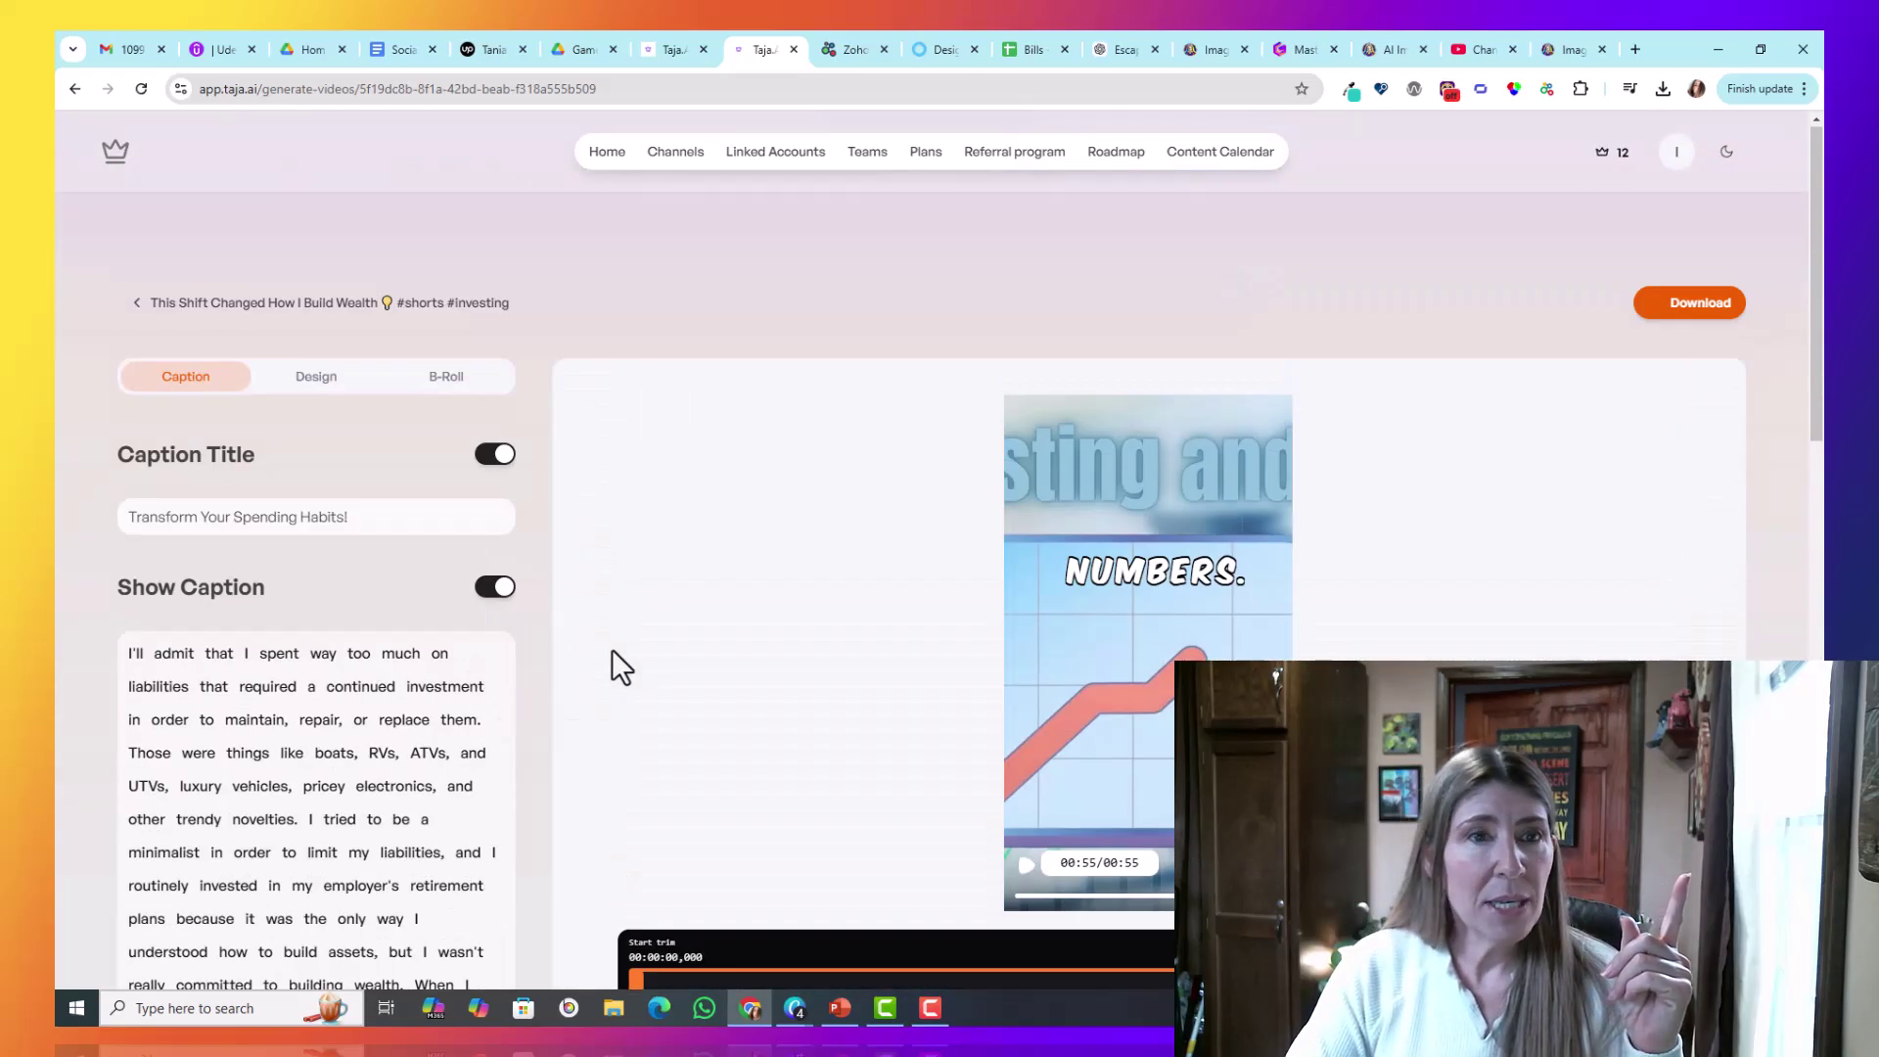
left_click(135, 305)
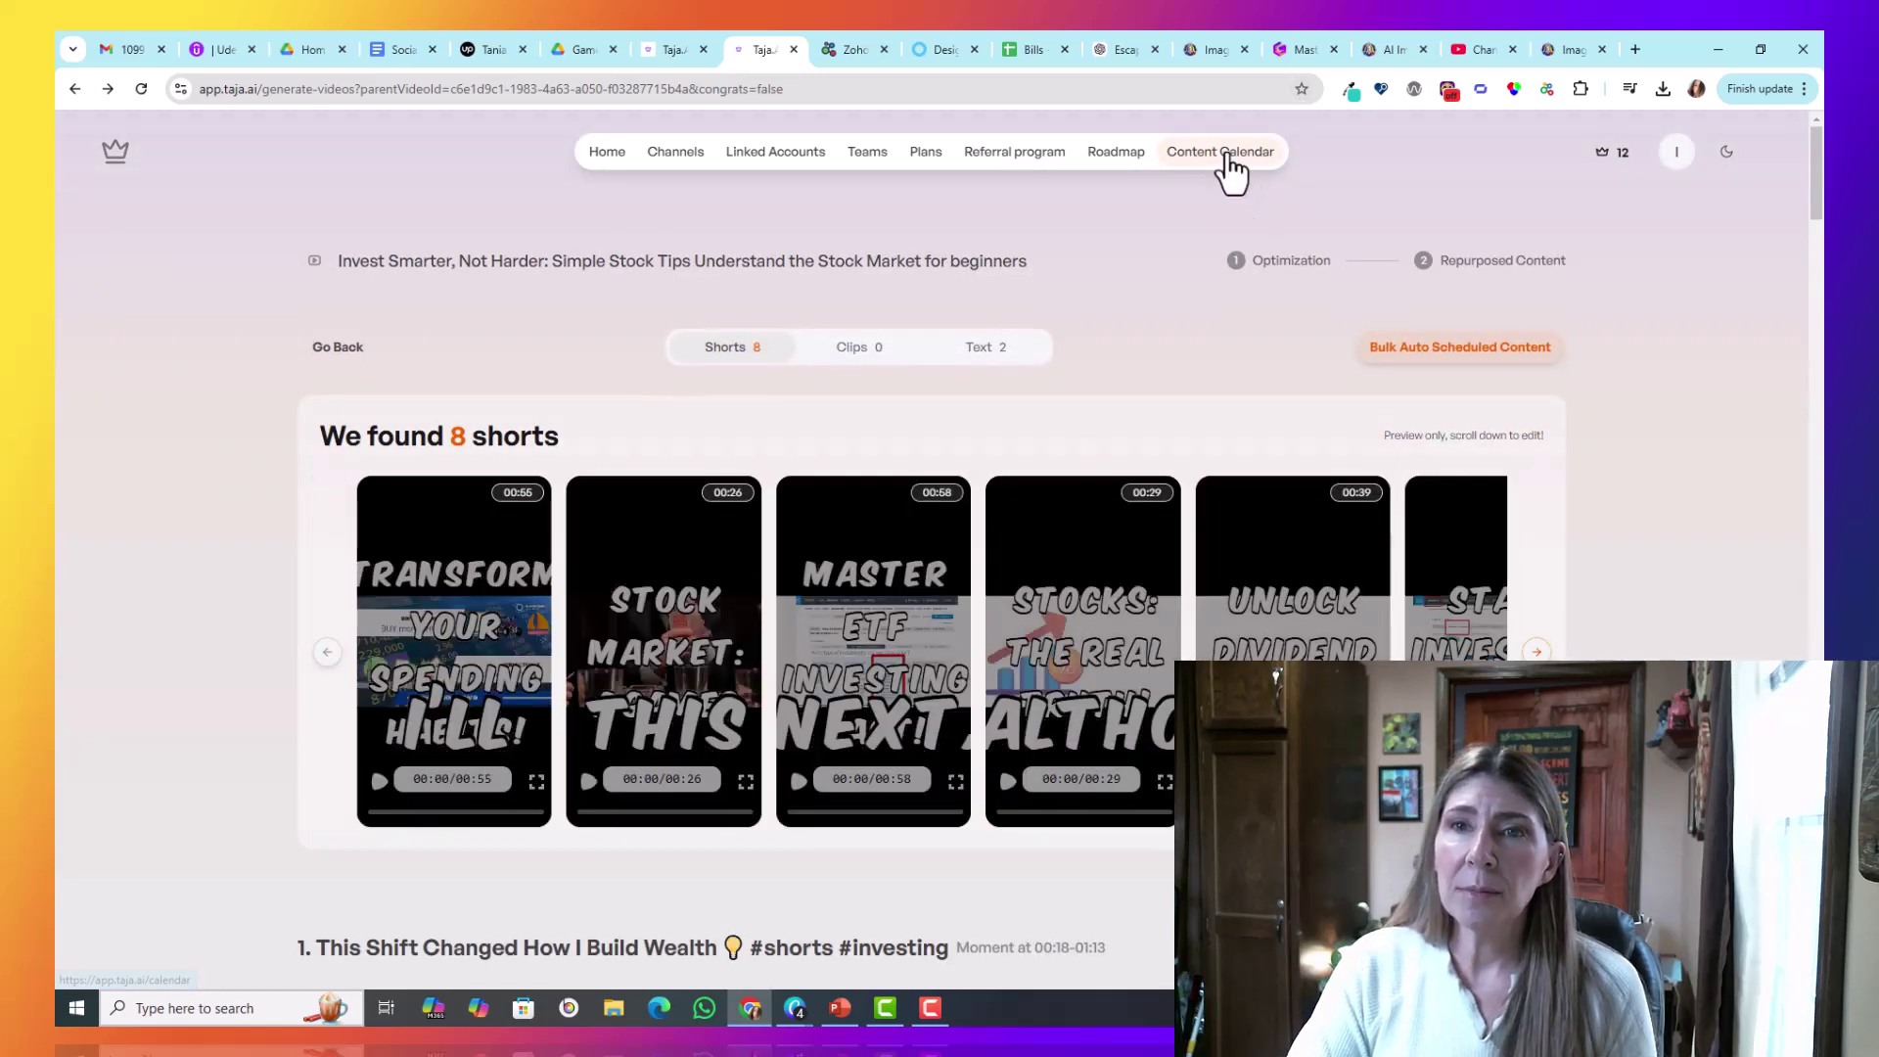
Step: Open the Content Calendar and view the scheduling details of the February 1st short "Wait, They're NOT Twins?!"
left_click(1226, 161)
scroll(1769, 337, "down", 5)
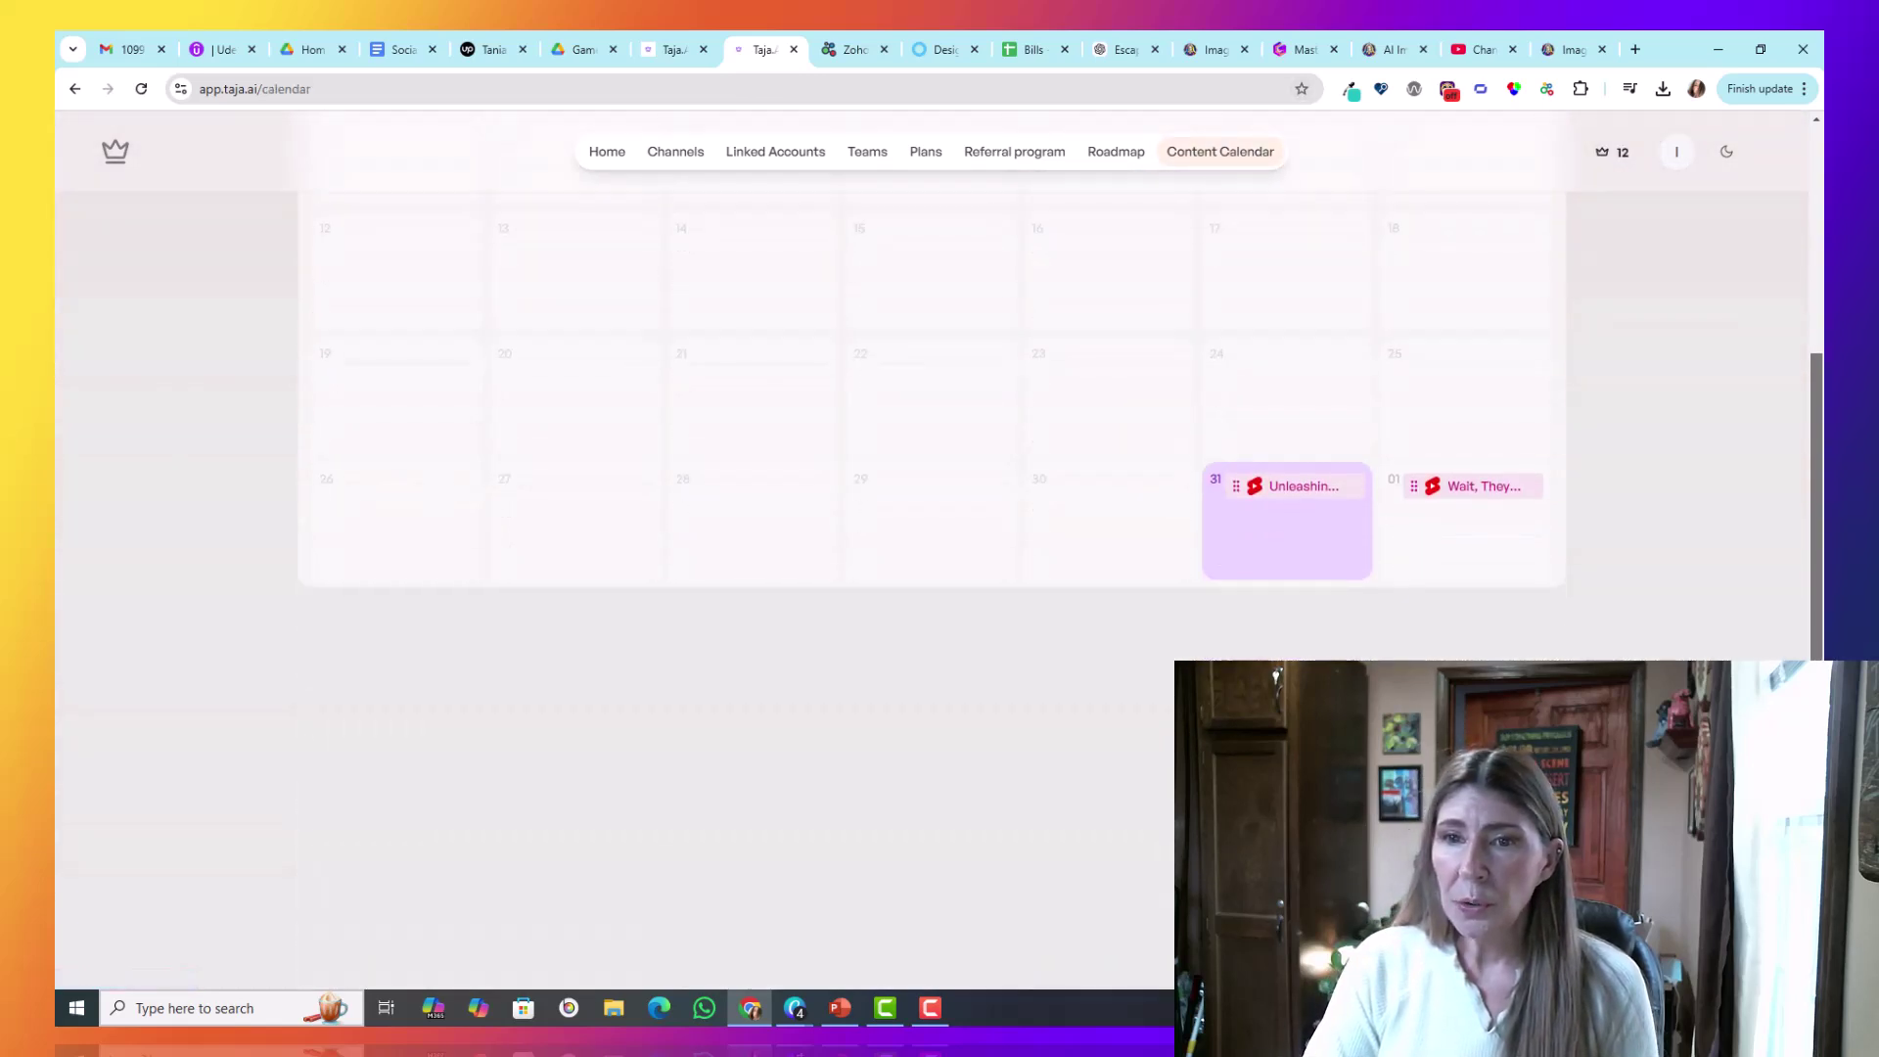
scroll(1729, 539, "up", 1)
left_click(1426, 622)
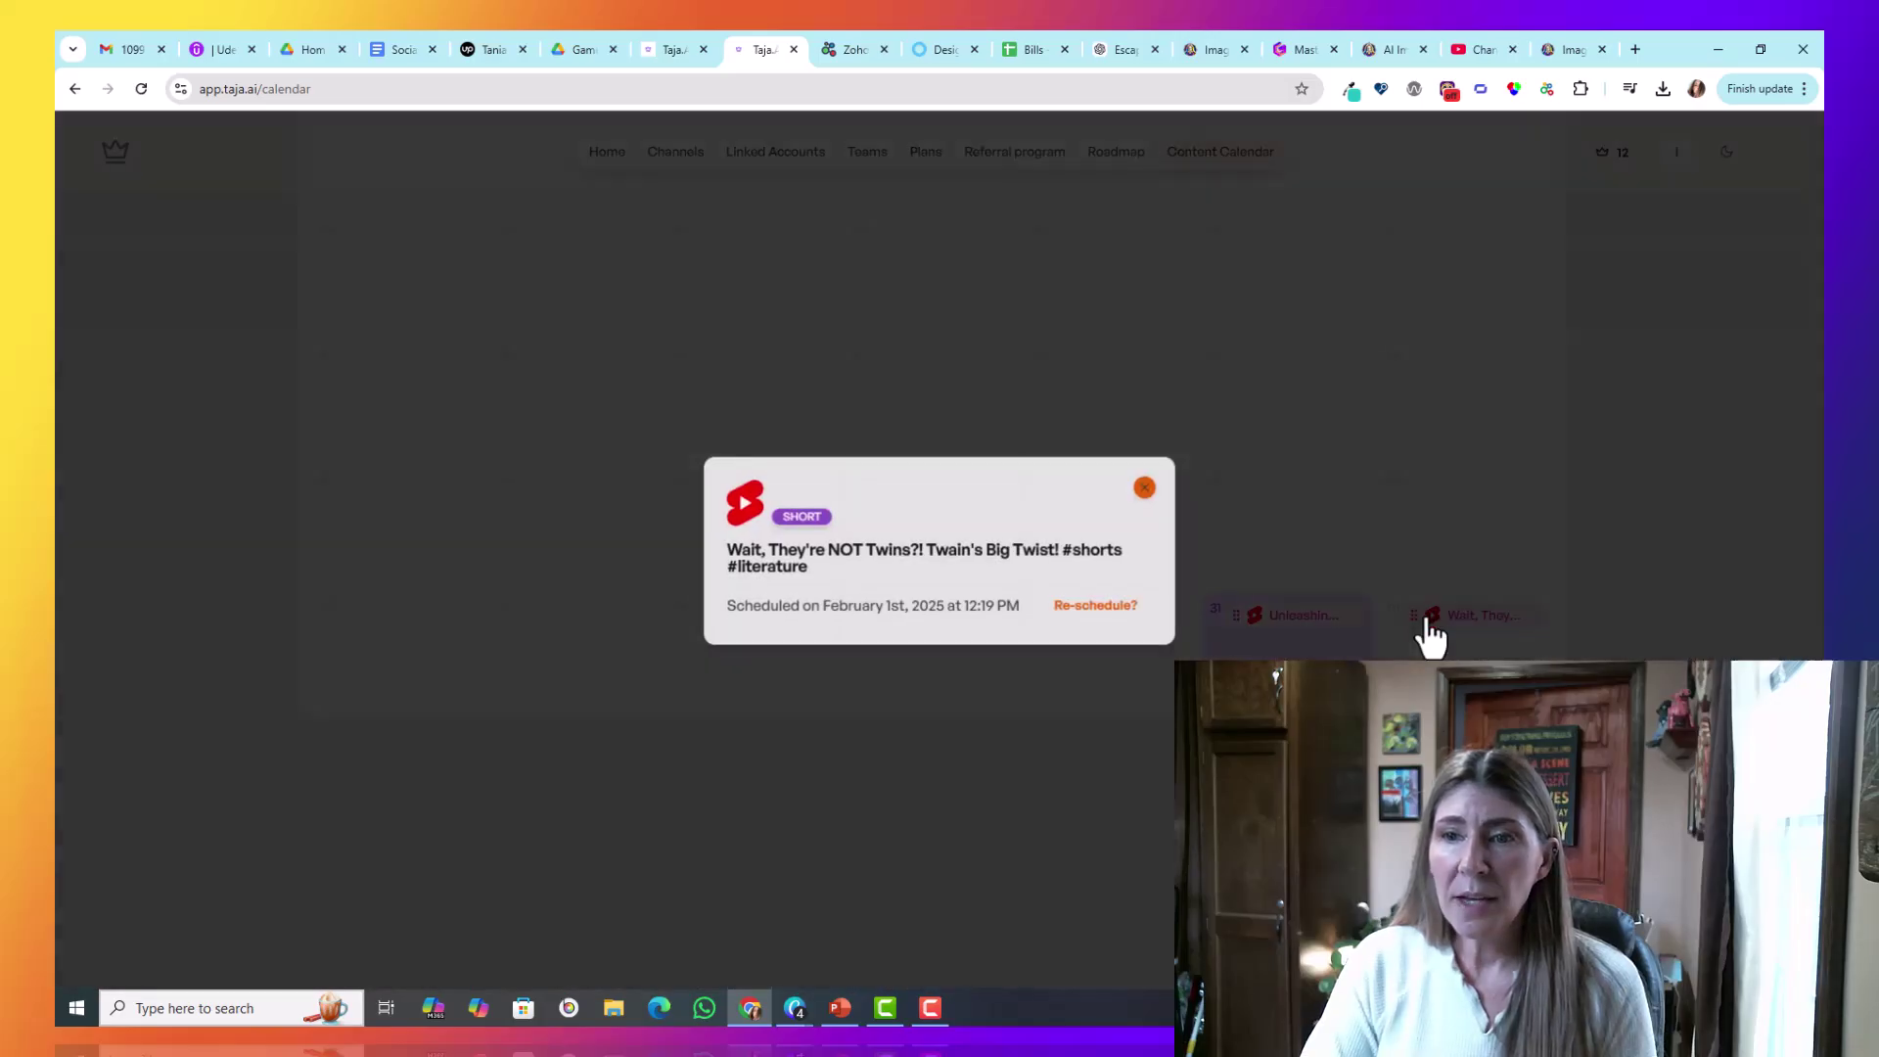
left_click(1143, 311)
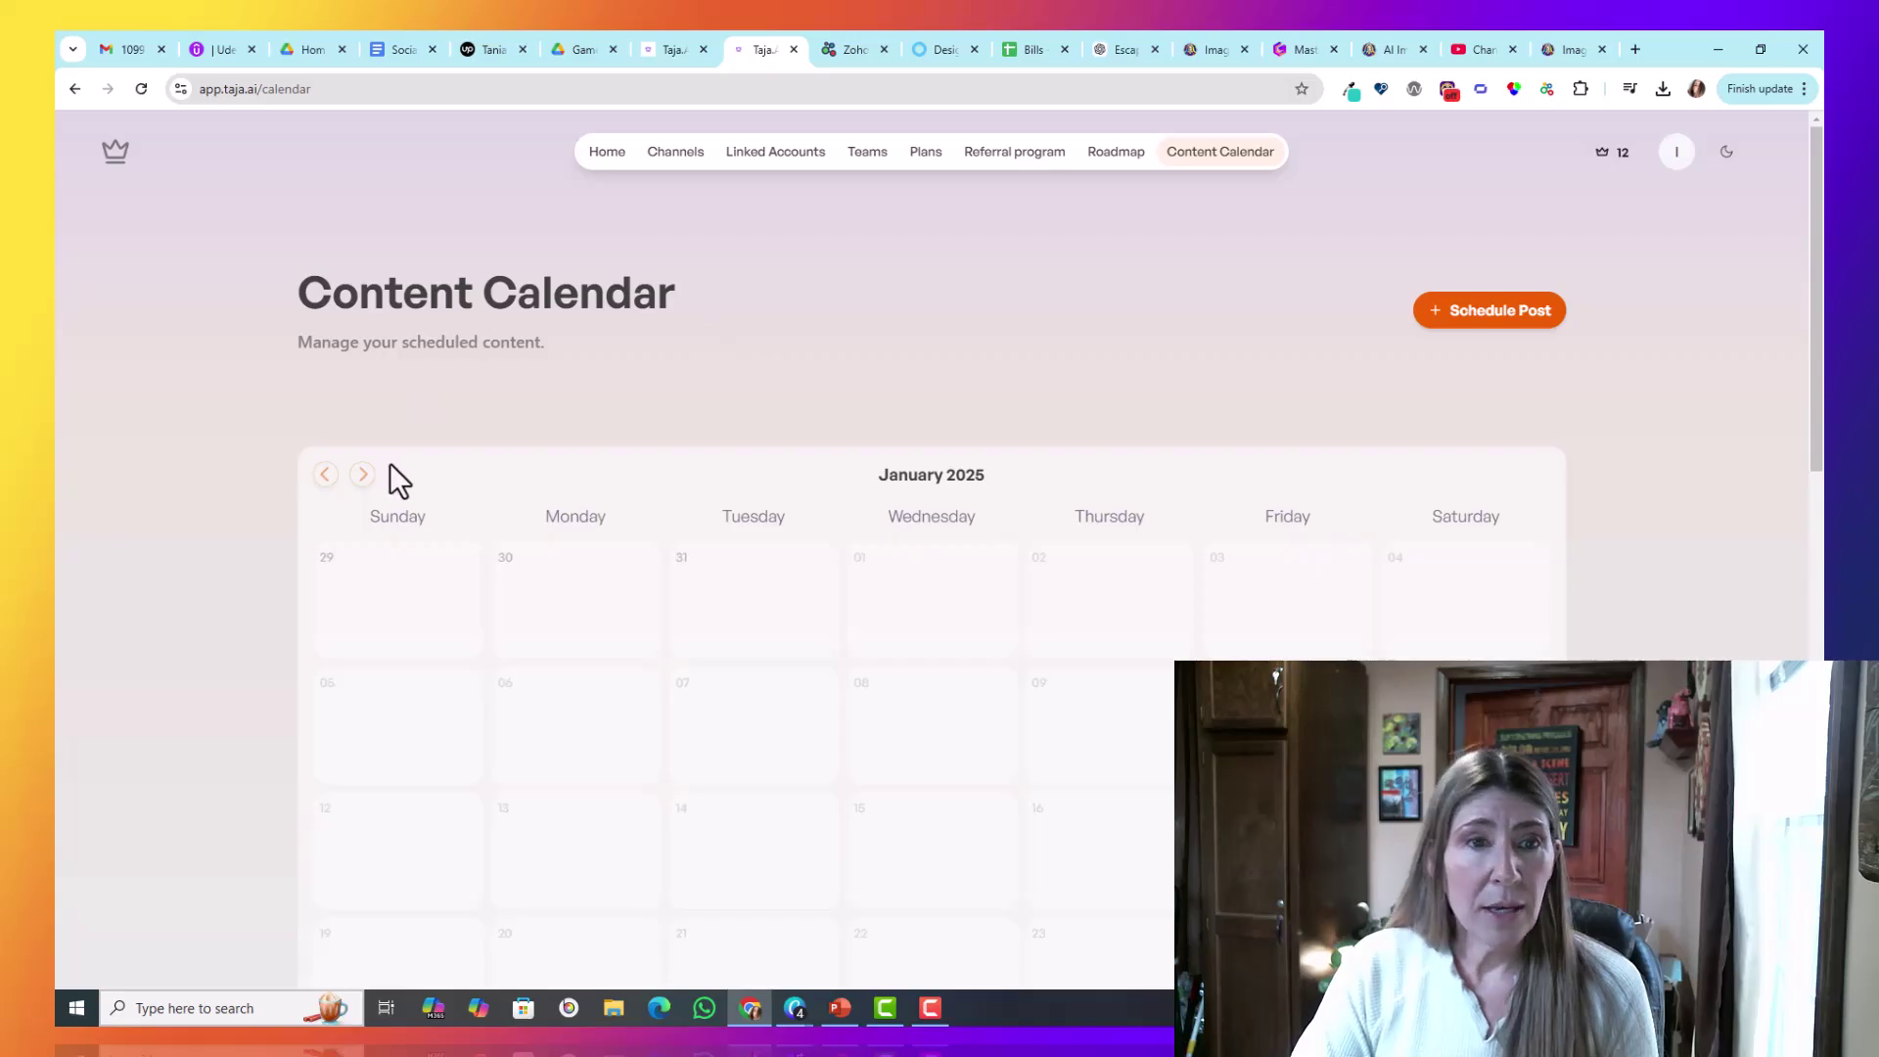
Step: Show February 2025 in the content calendar and examine the shorts scheduled that month
left_click(363, 475)
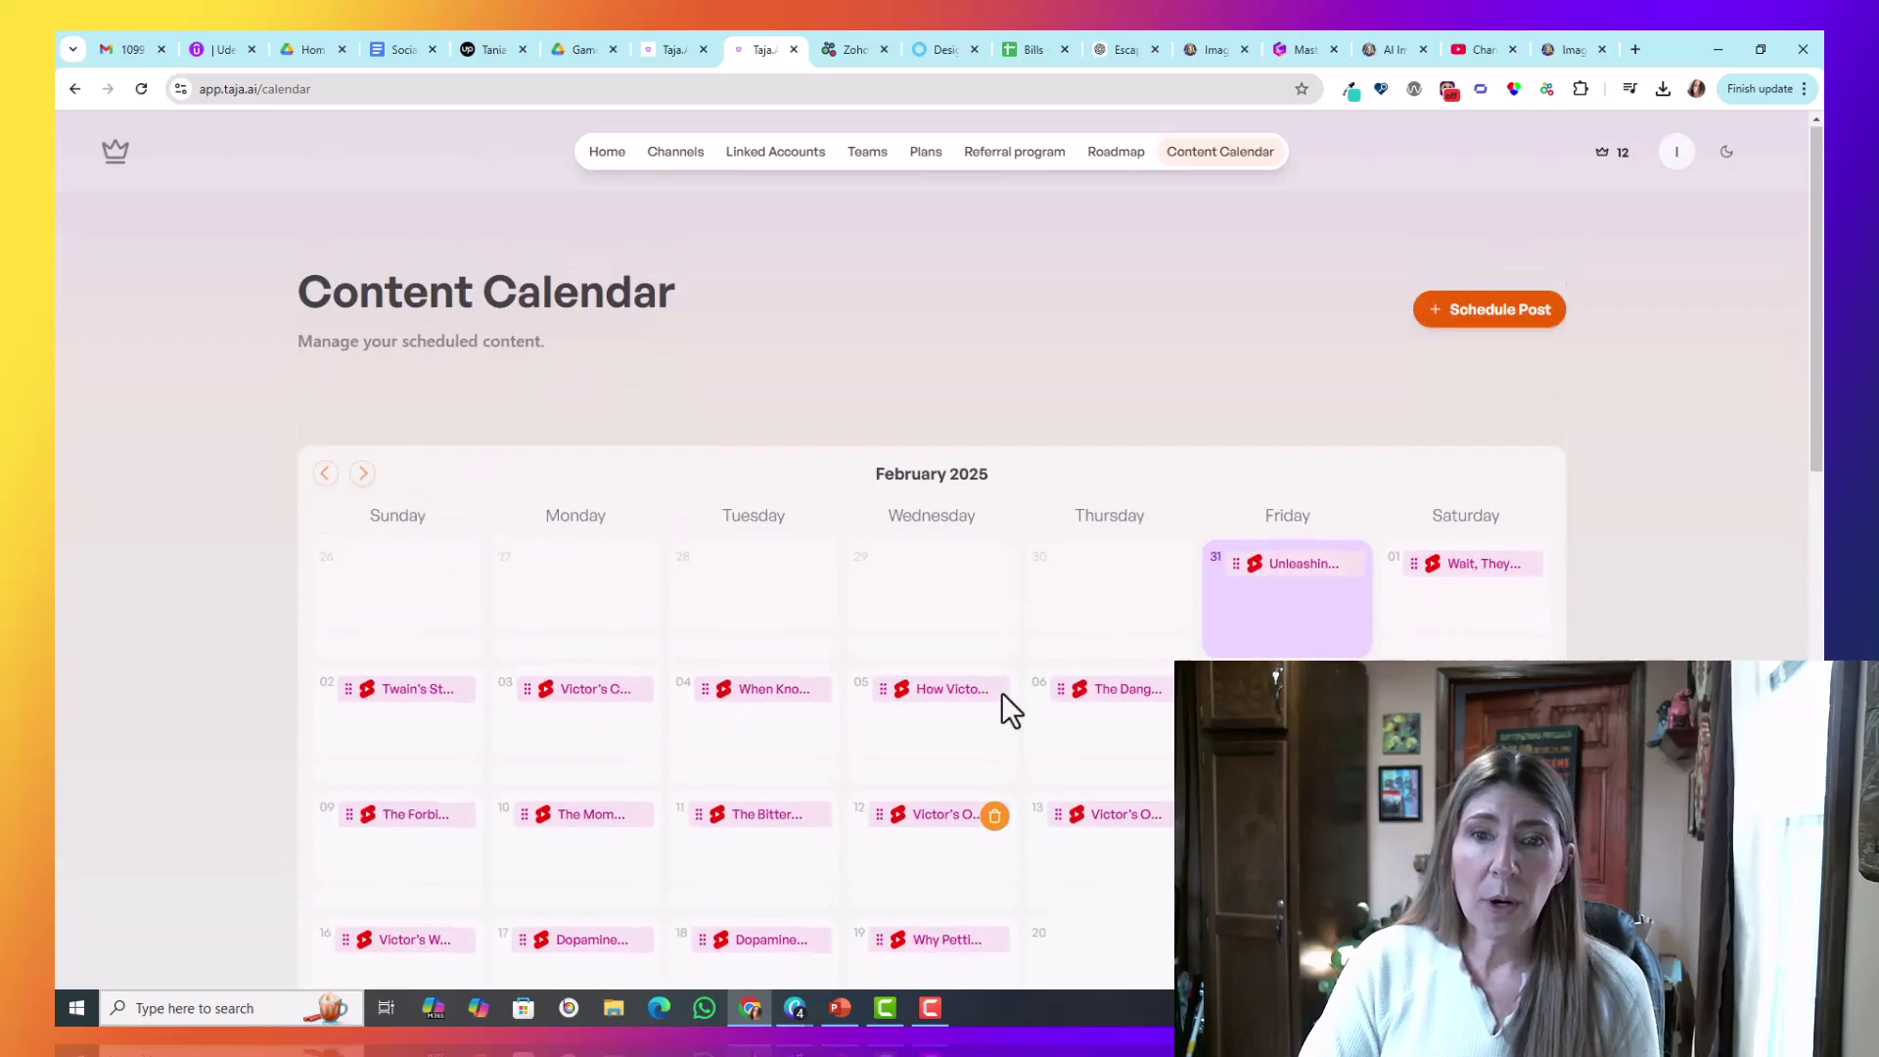
mouse_move(1100, 697)
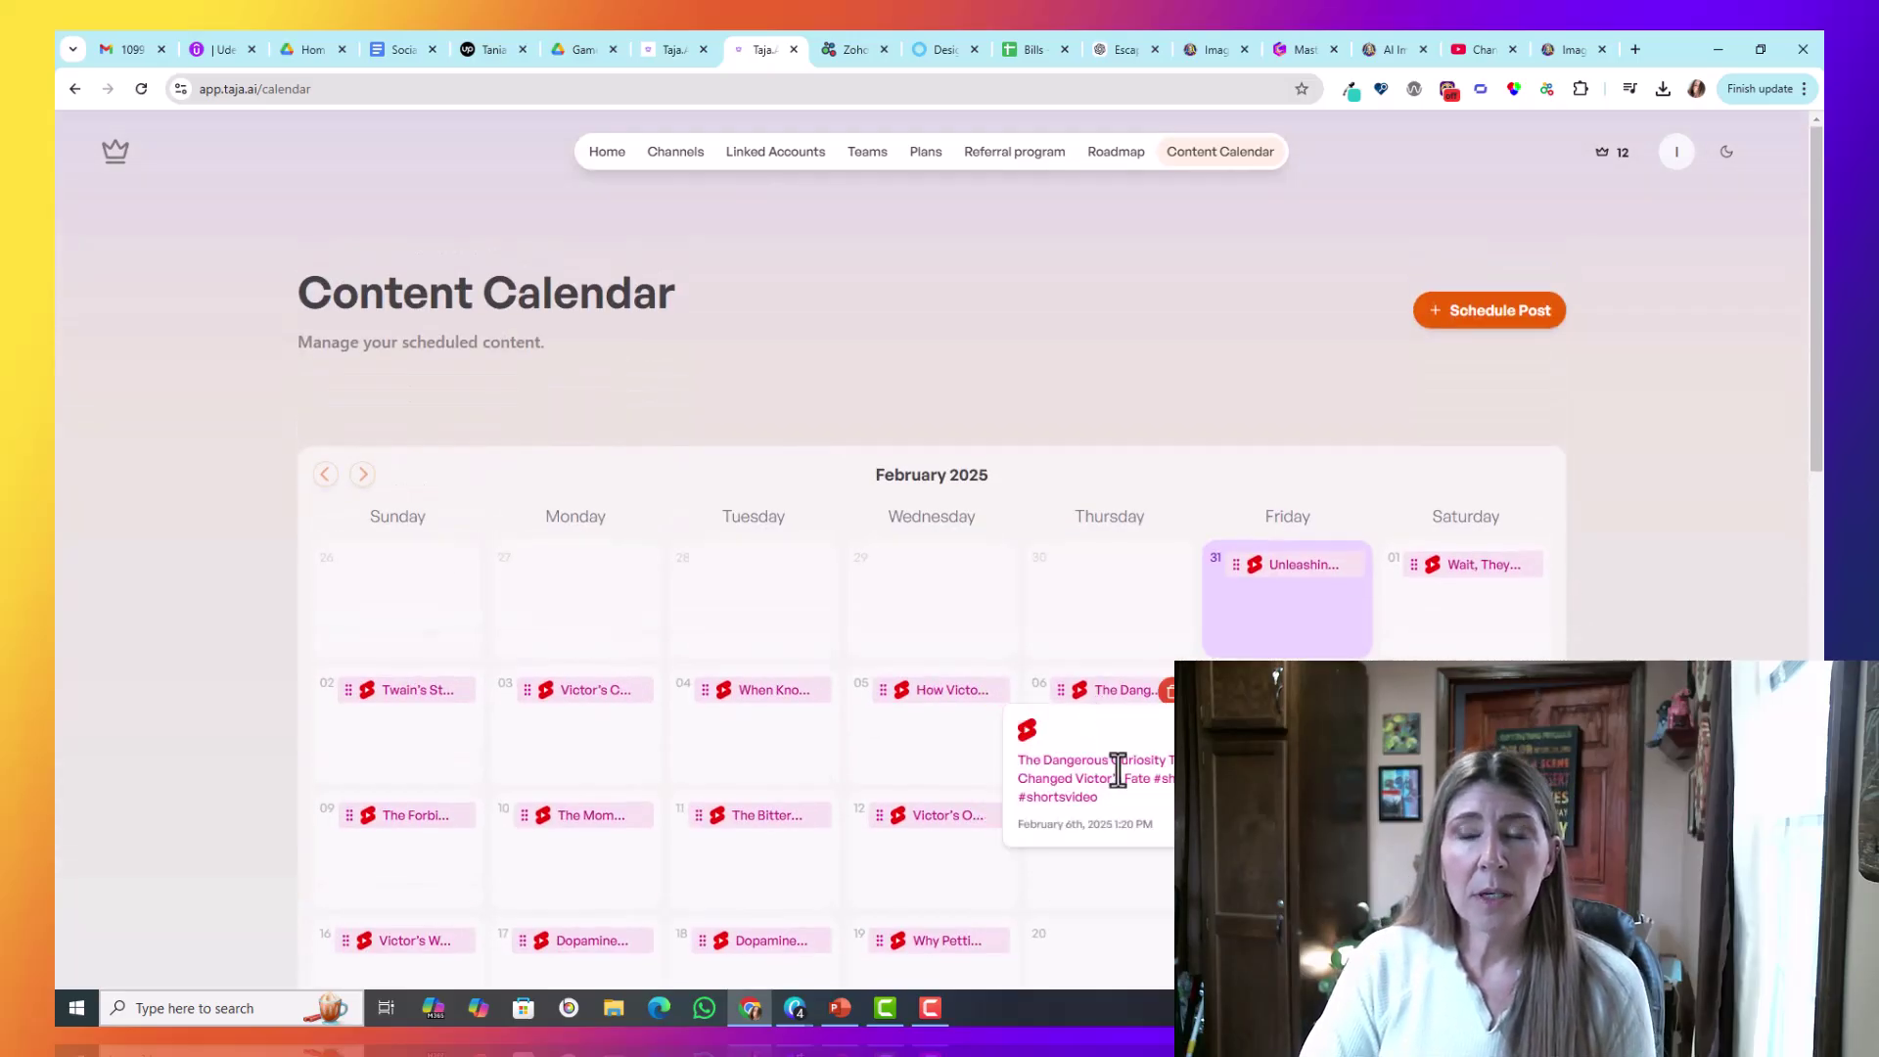
scroll(1113, 749, "down", 4)
scroll(1112, 742, "up", 2)
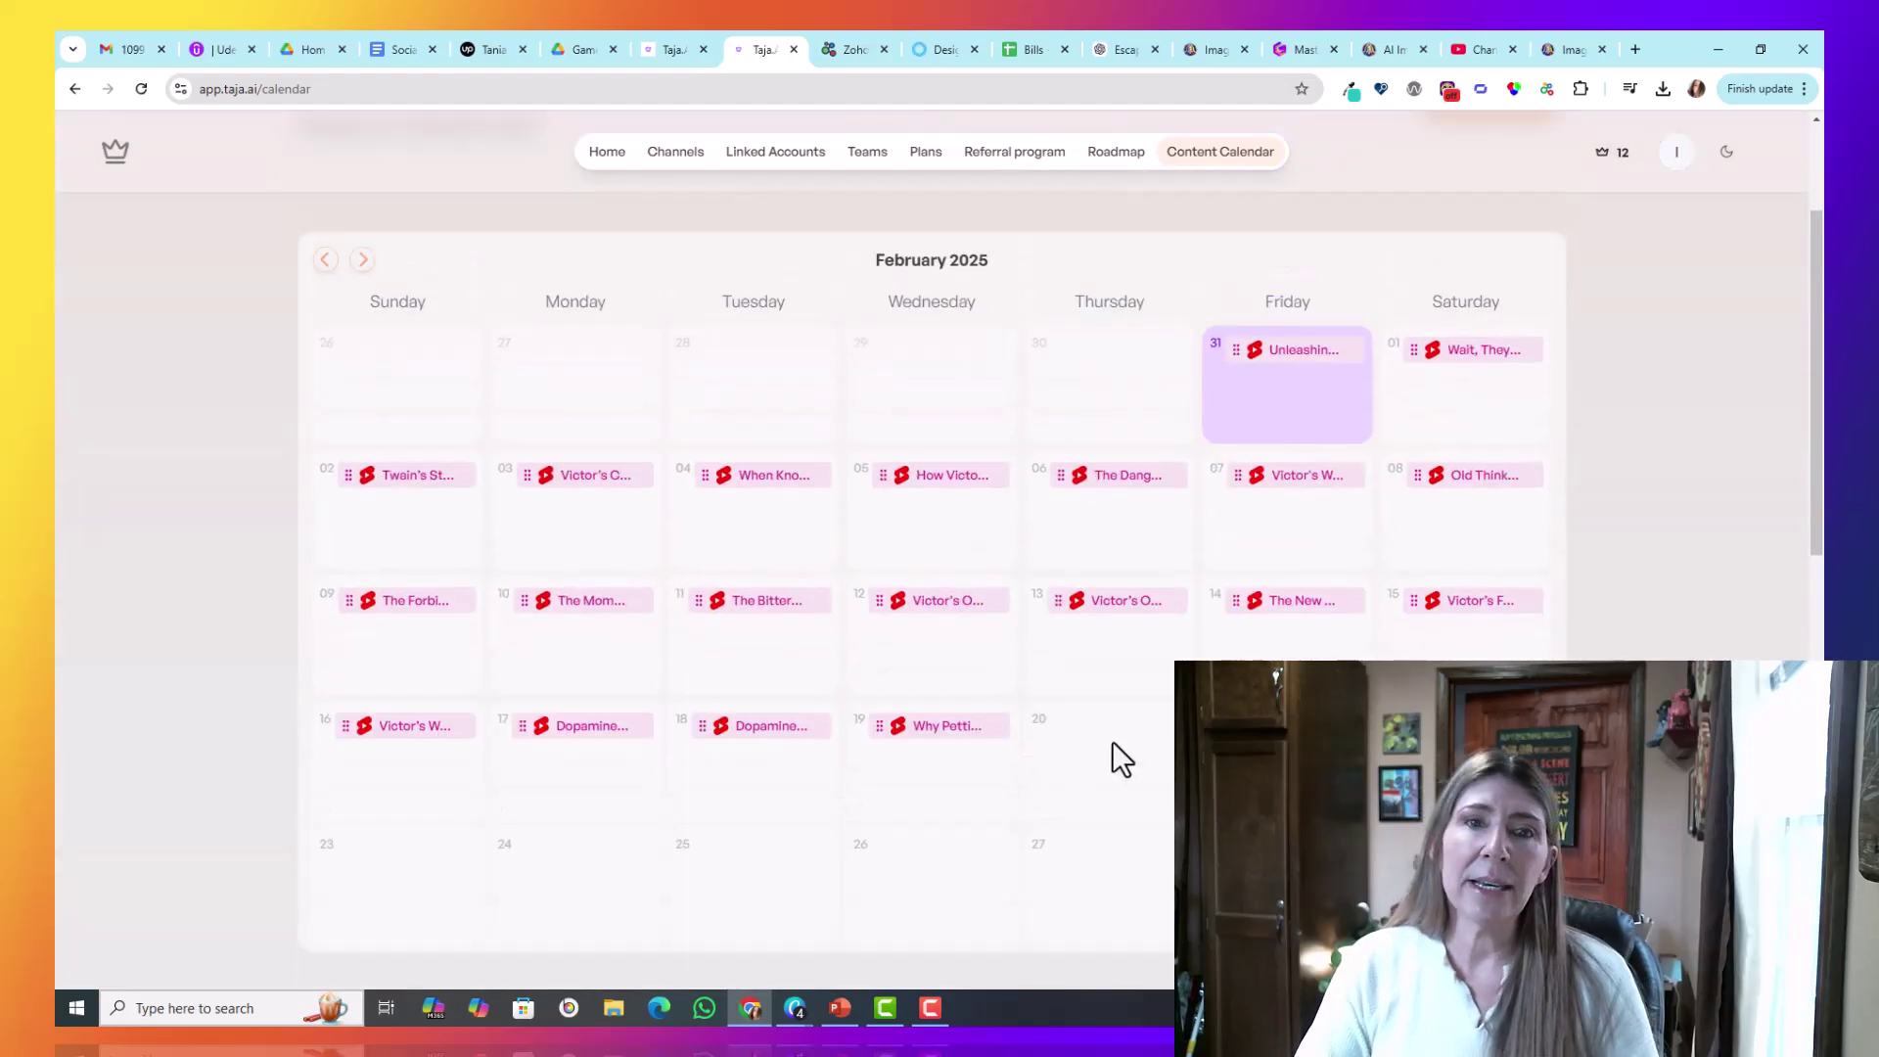
scroll(1020, 495, "up", 3)
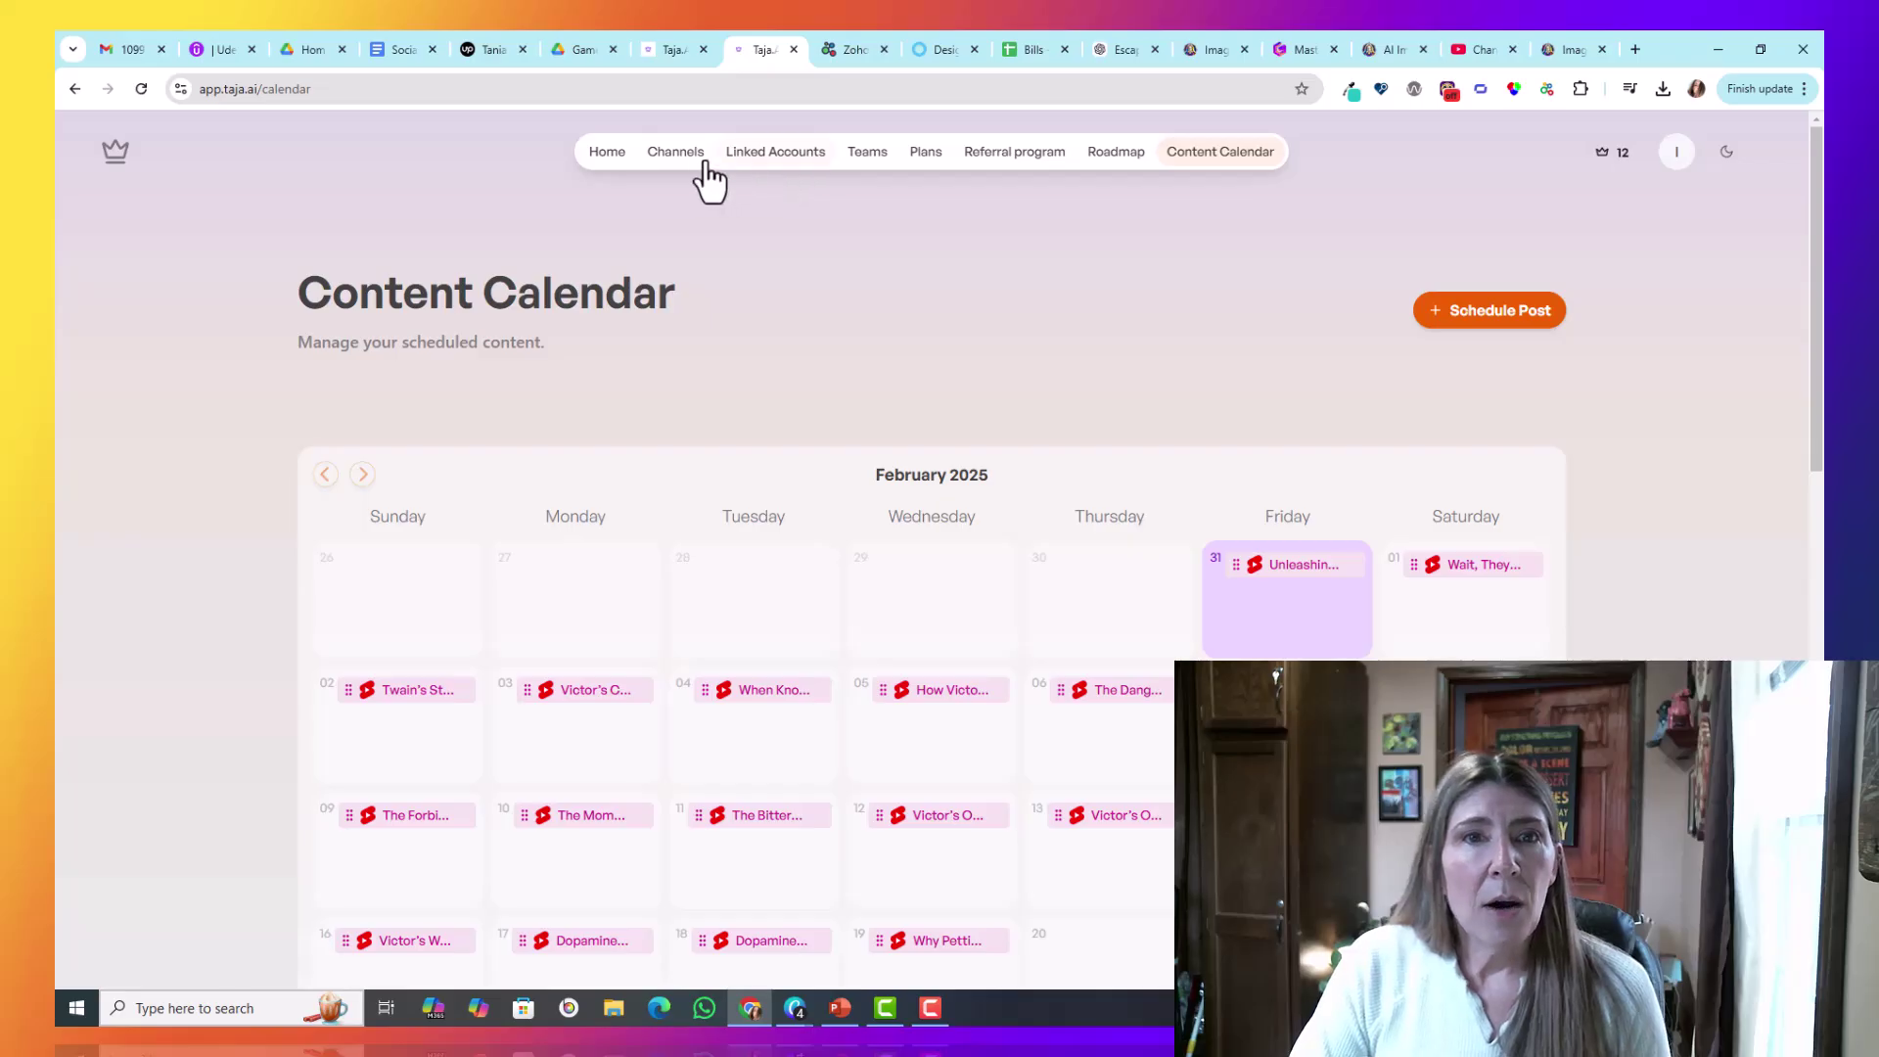
Step: Reopen the recent video "Invest Smarter, Not Harder" from the dashboard and go to its repurposed content
left_click(608, 155)
scroll(844, 633, "down", 5)
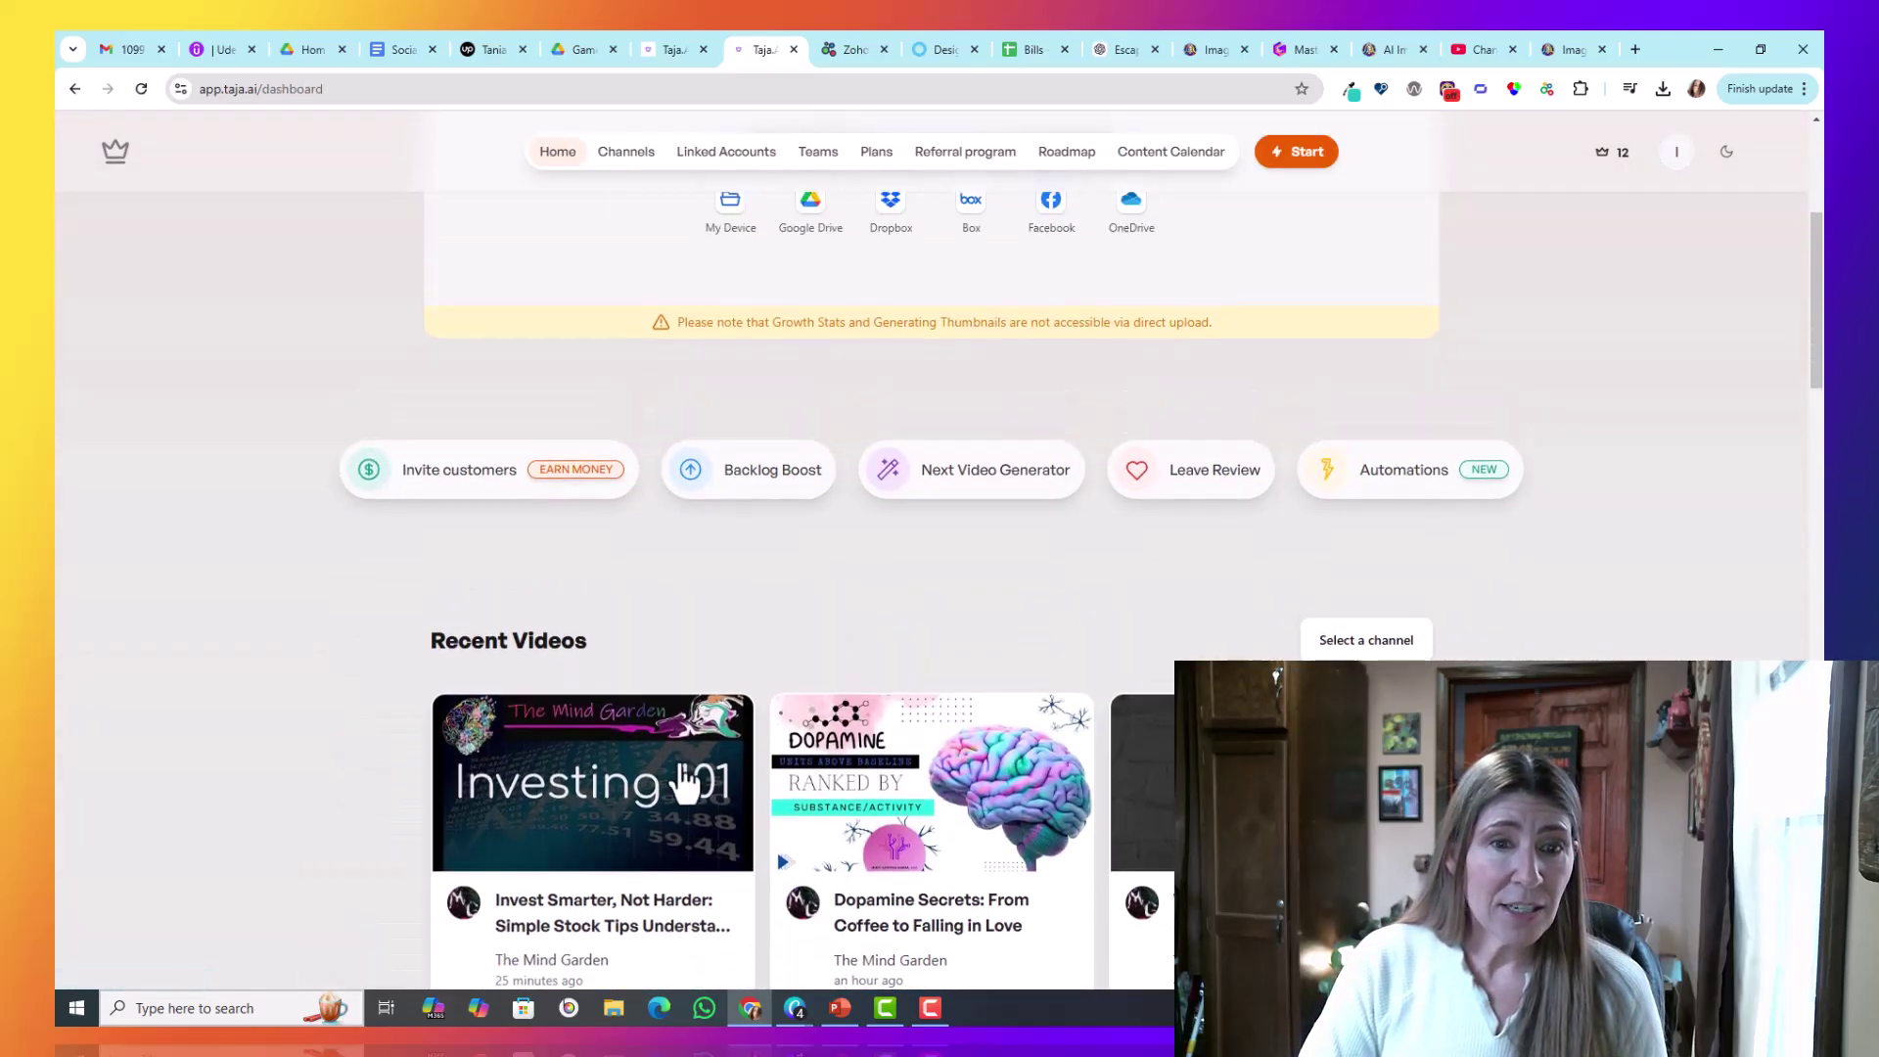
left_click(616, 823)
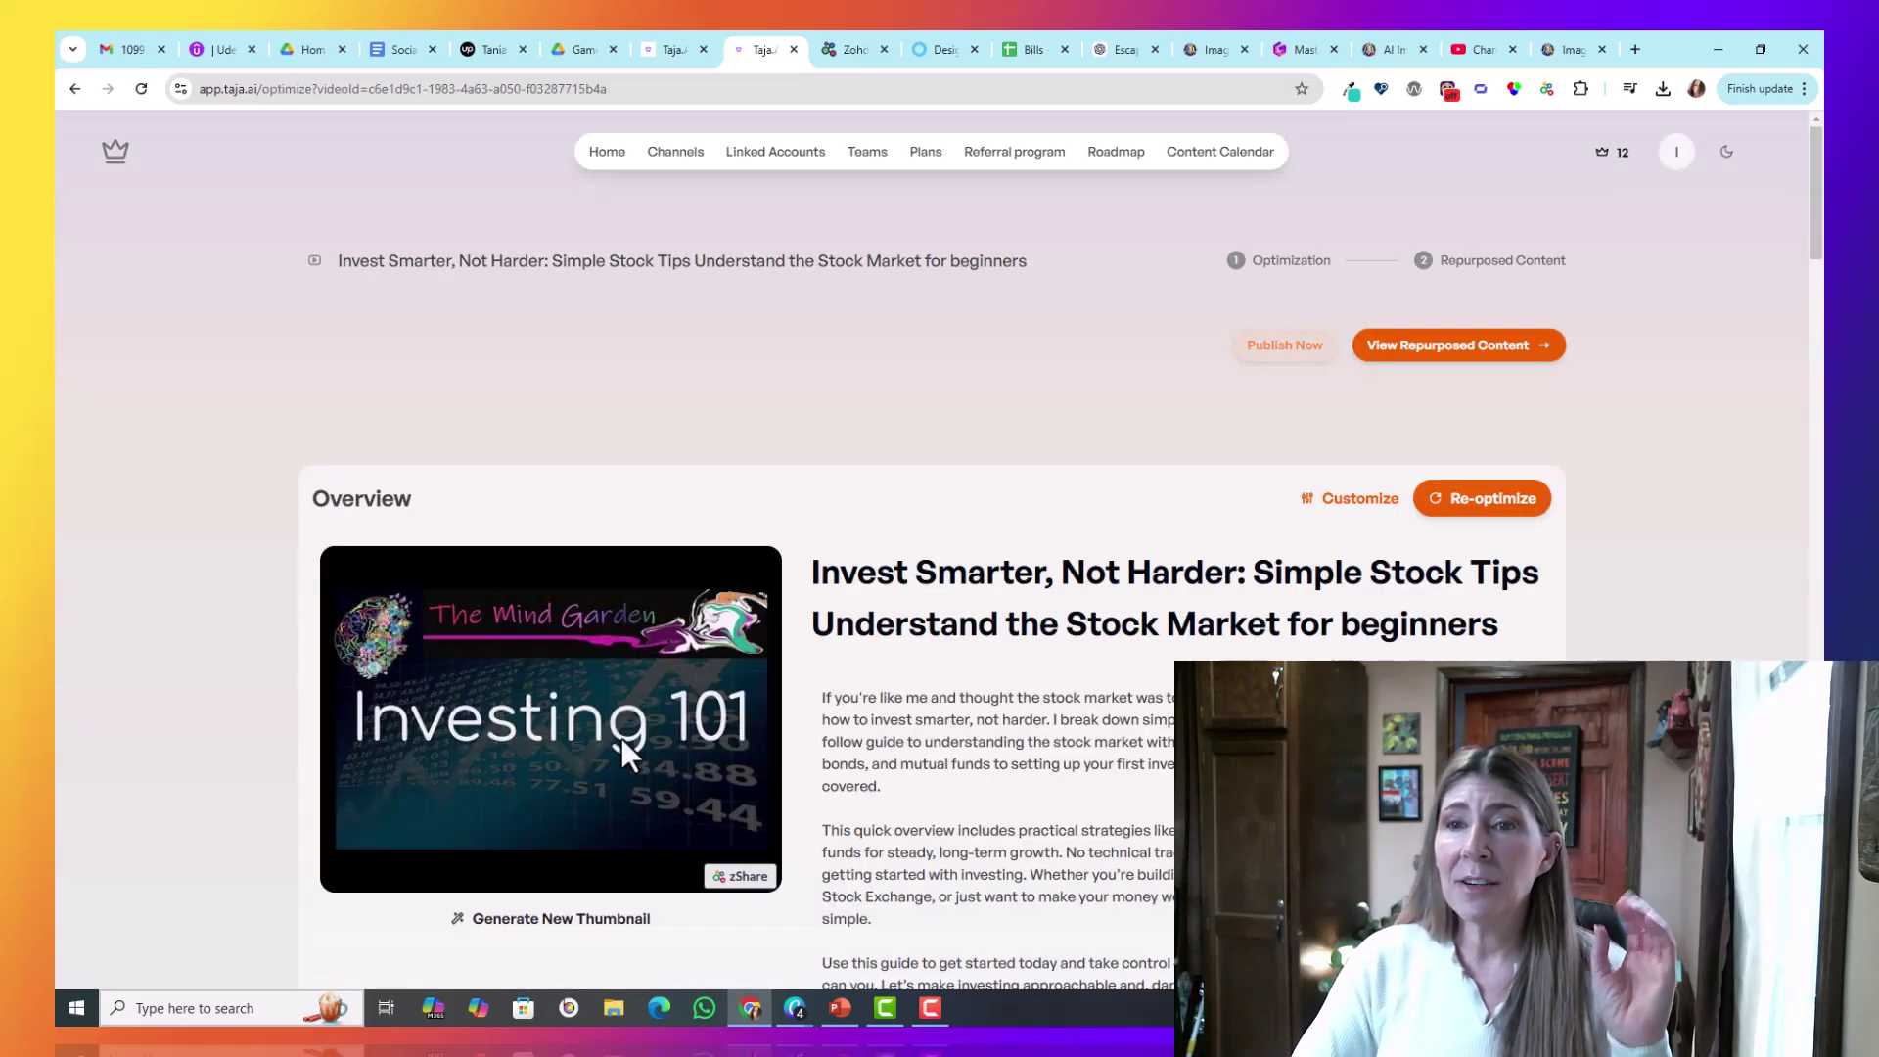
left_click(1512, 348)
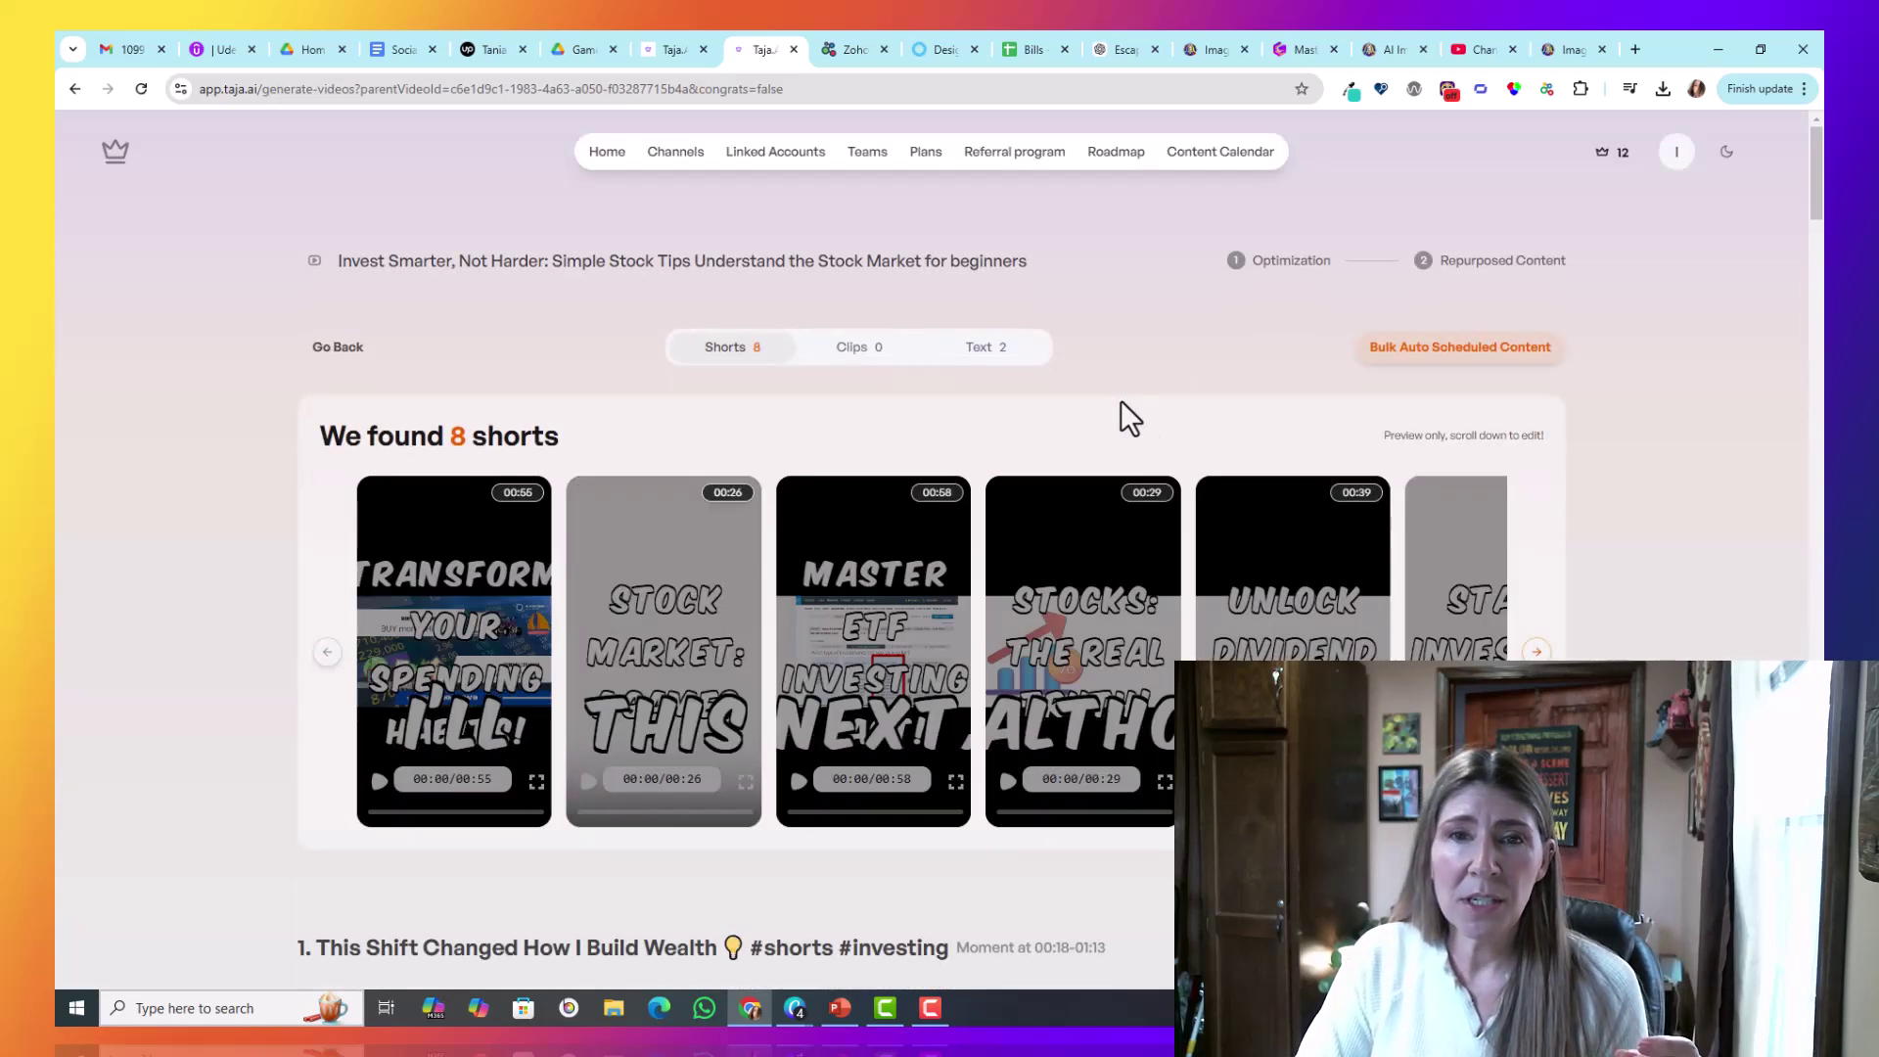
Step: Look at the video's repurposed clips and text sections, and read the generated LinkedIn post
left_click(863, 351)
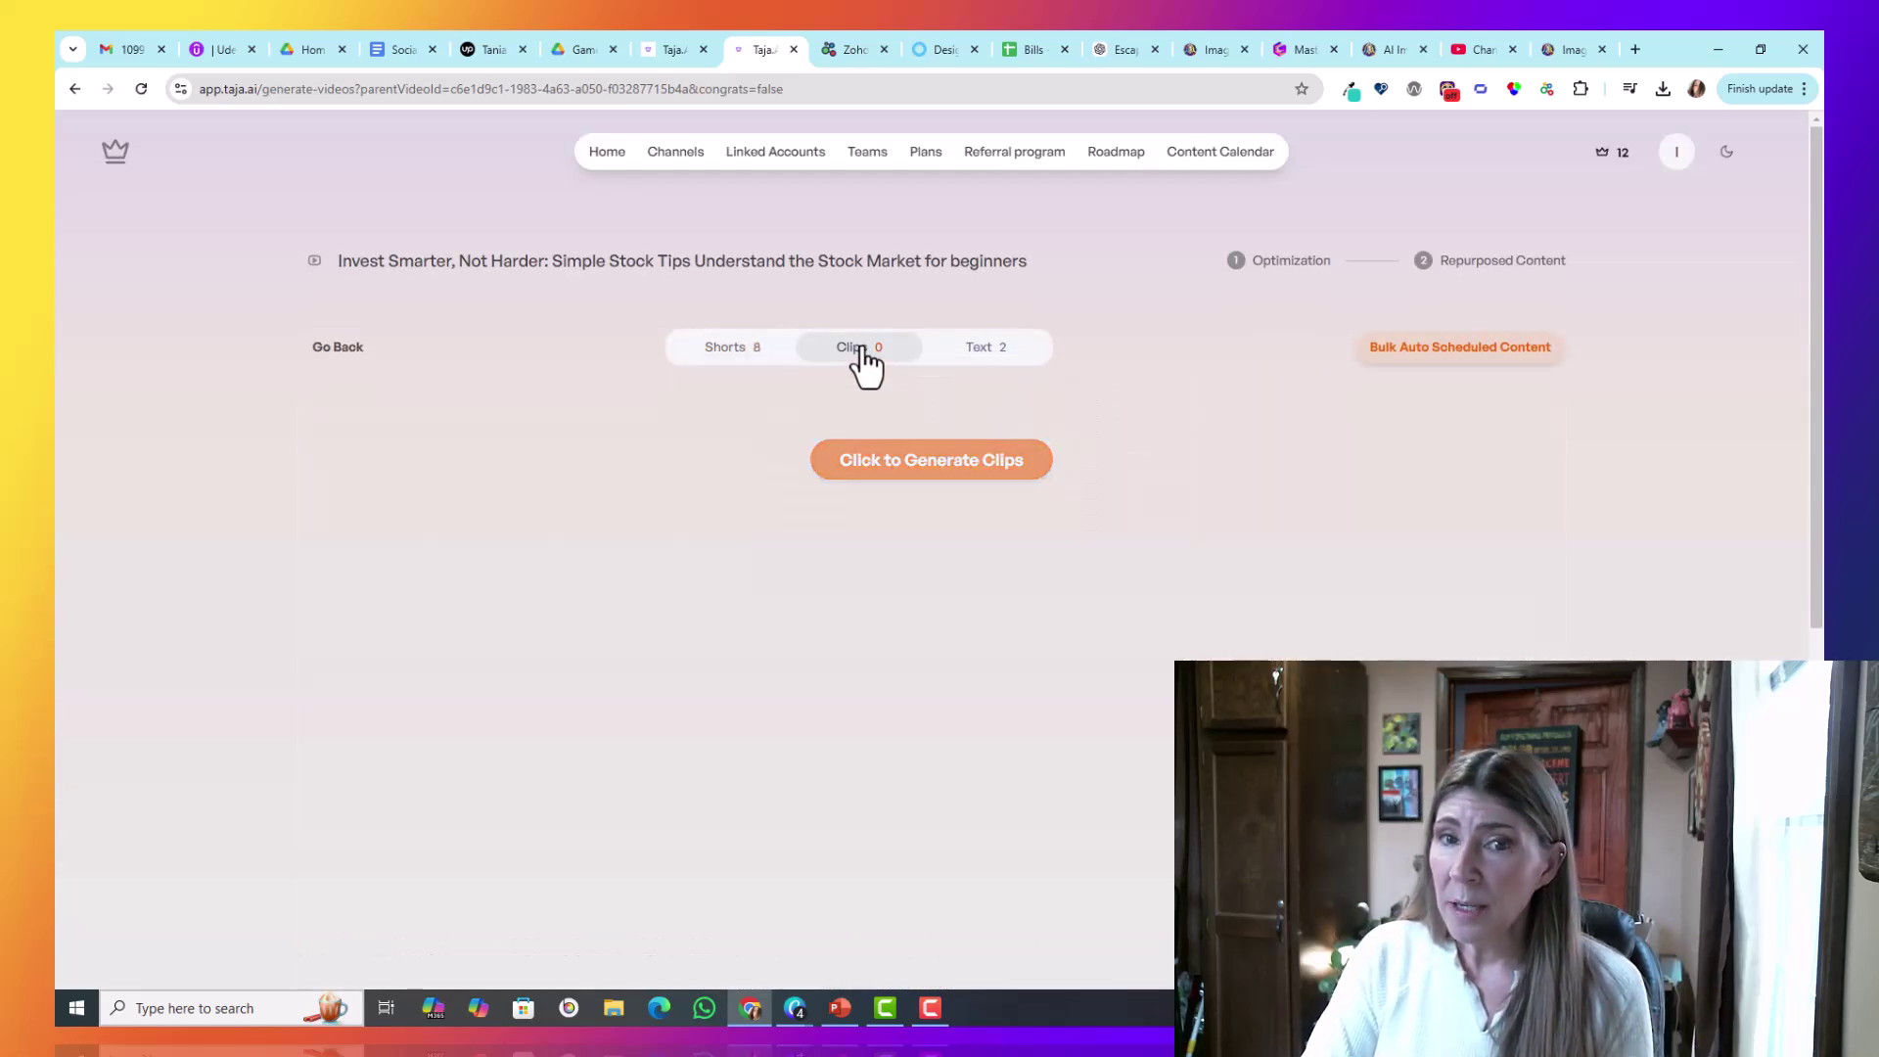
left_click(996, 354)
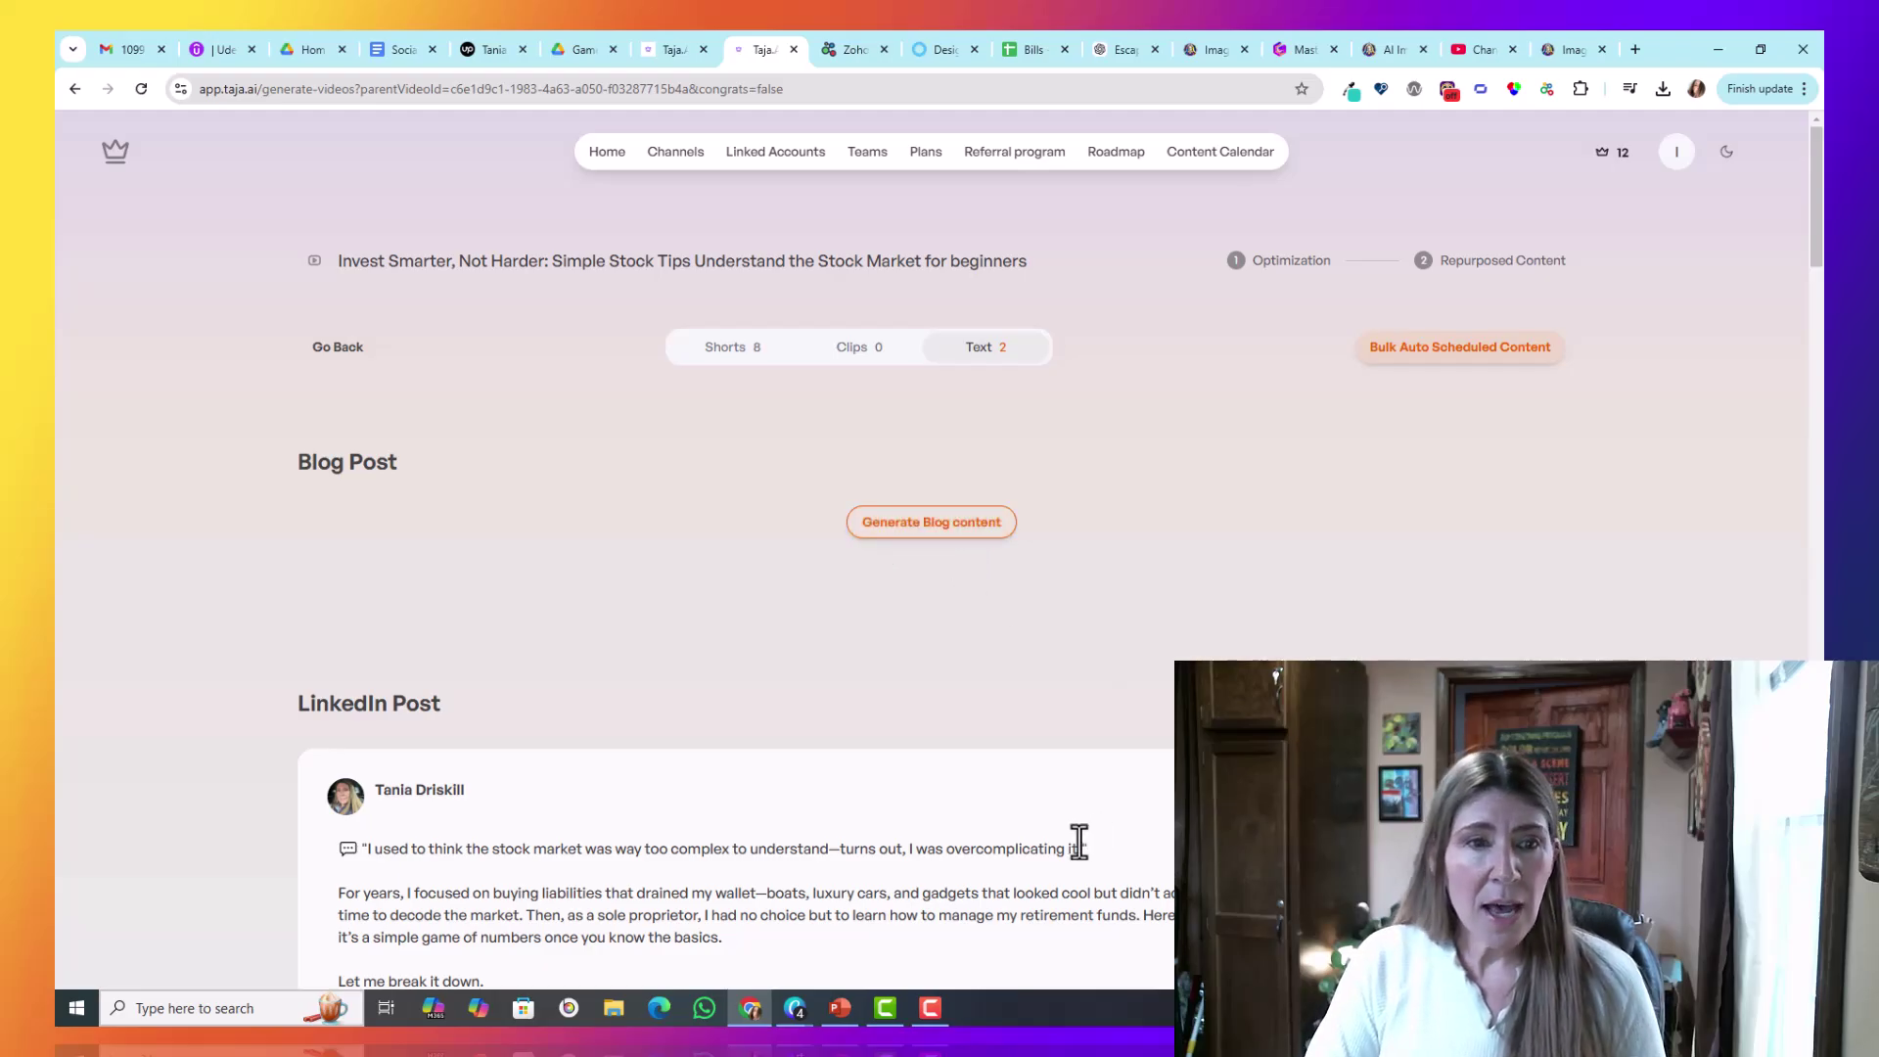
scroll(1078, 841, "down", 2)
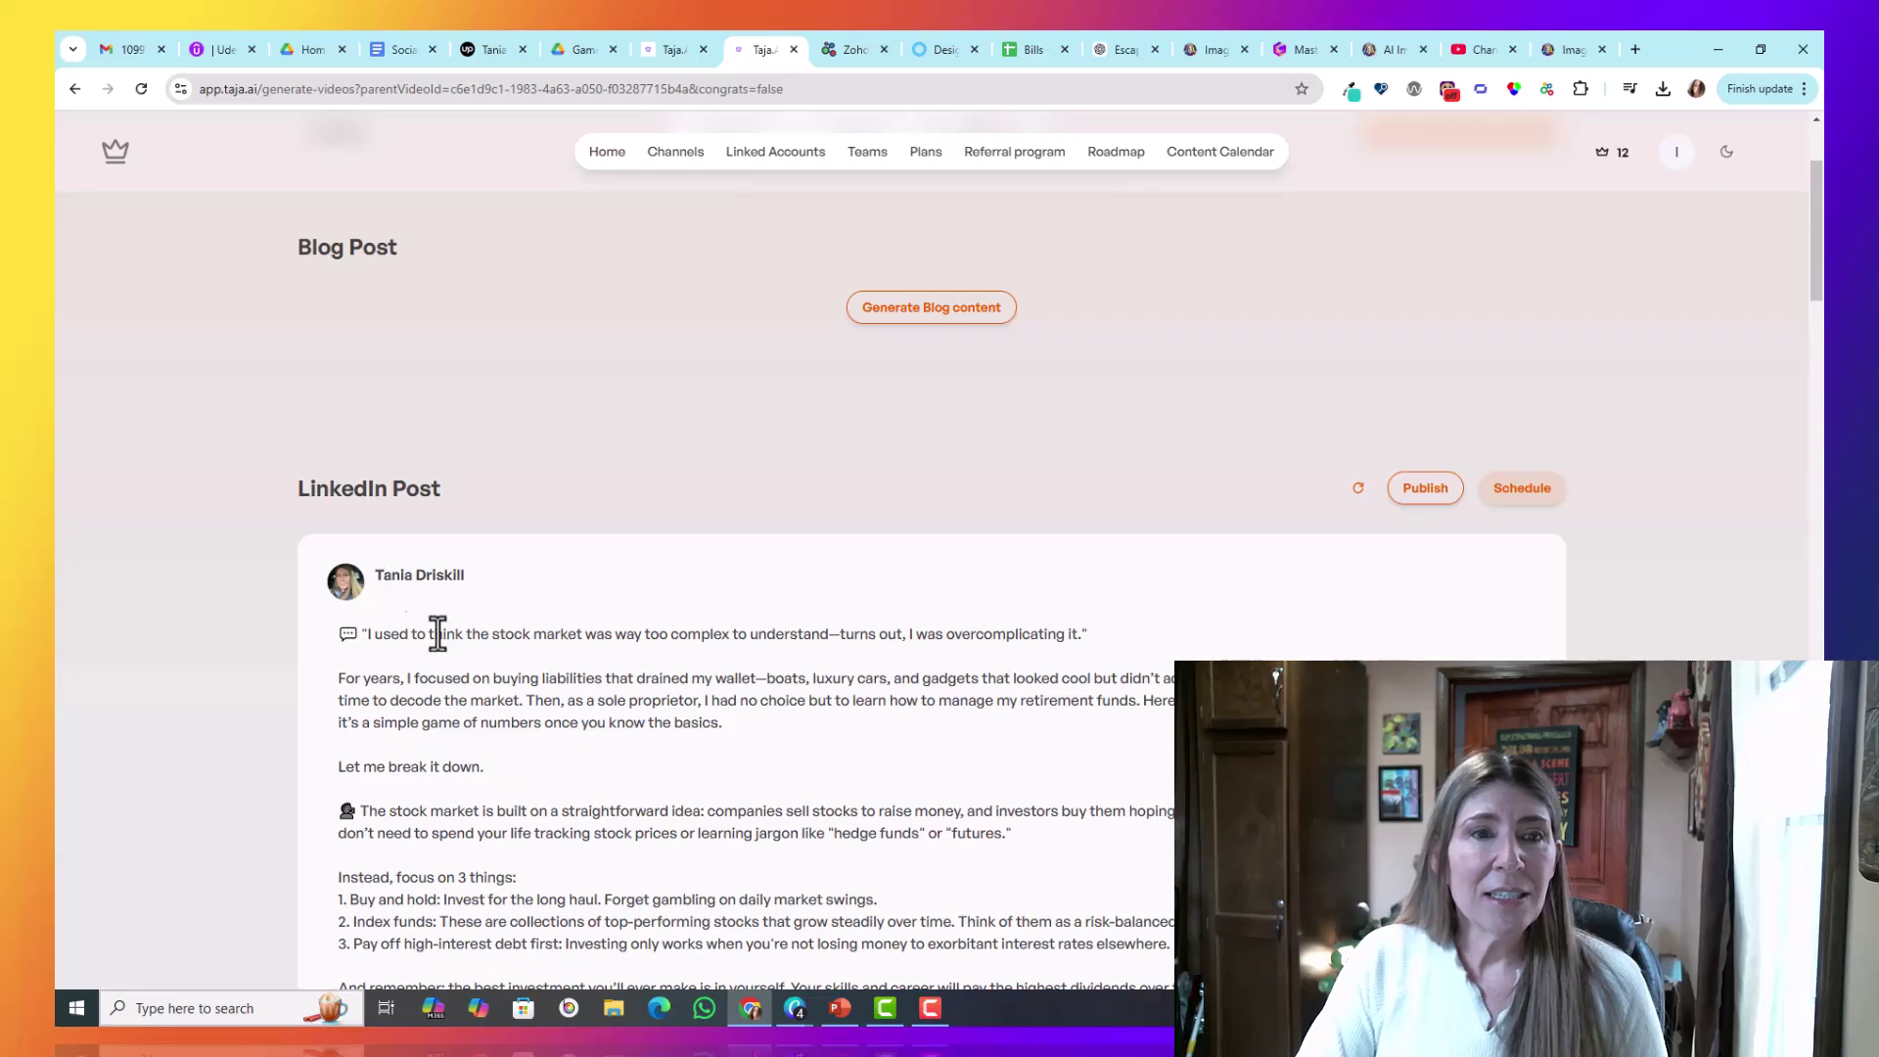
scroll(902, 743, "down", 1)
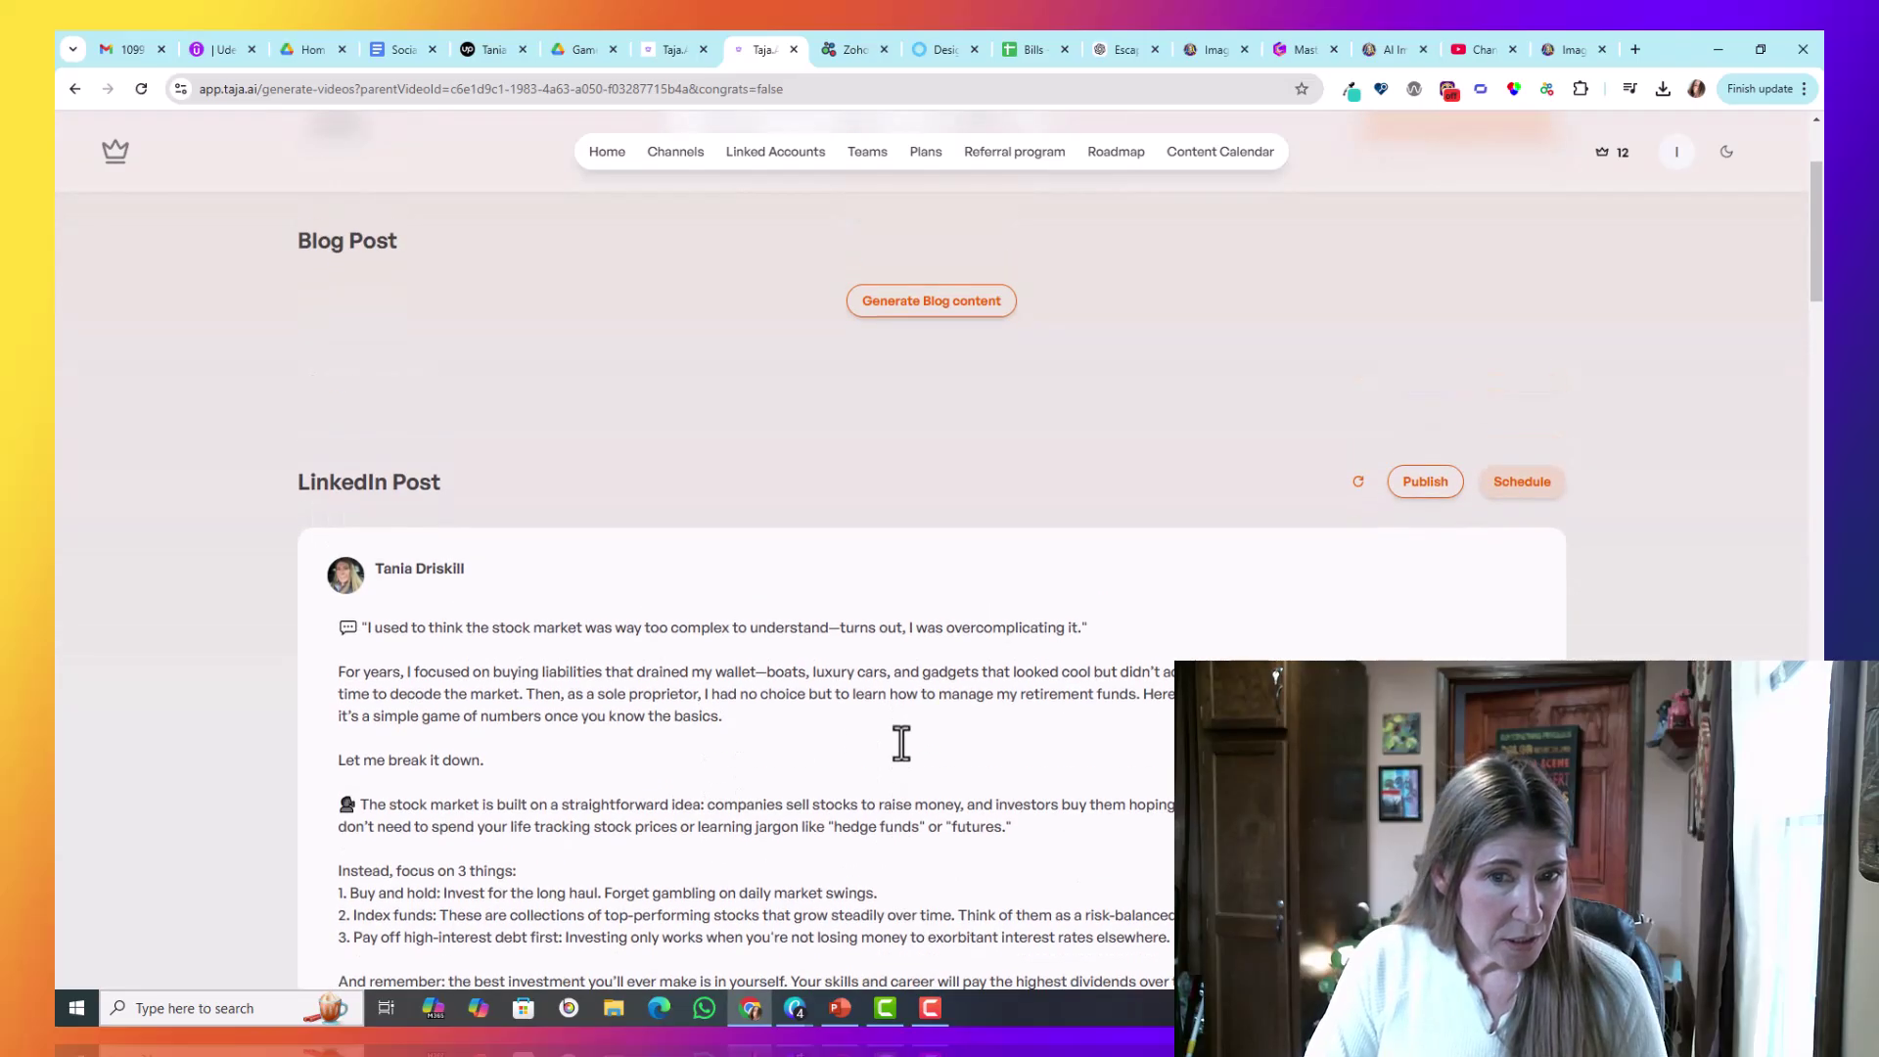
Step: Read through the rest of the generated LinkedIn post and the X thread in the video's text content
scroll(910, 742, "down", 2)
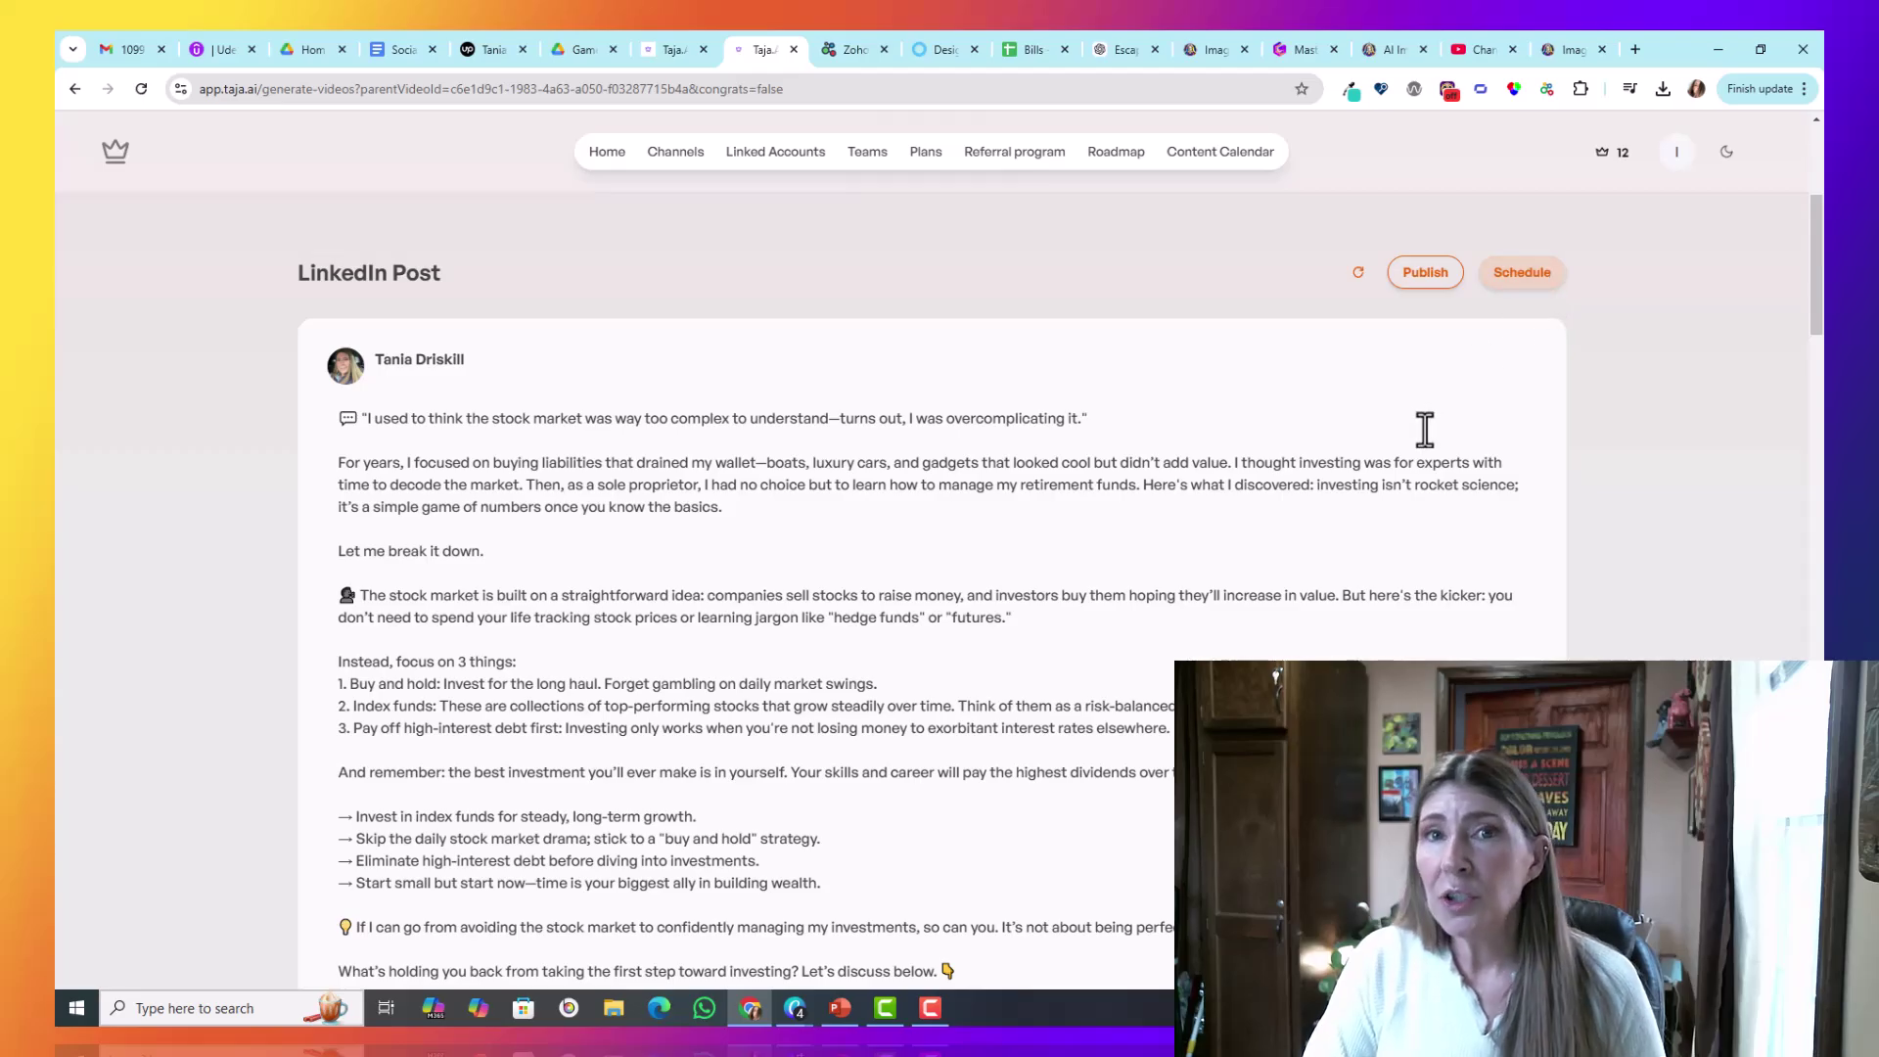
scroll(871, 525, "down", 6)
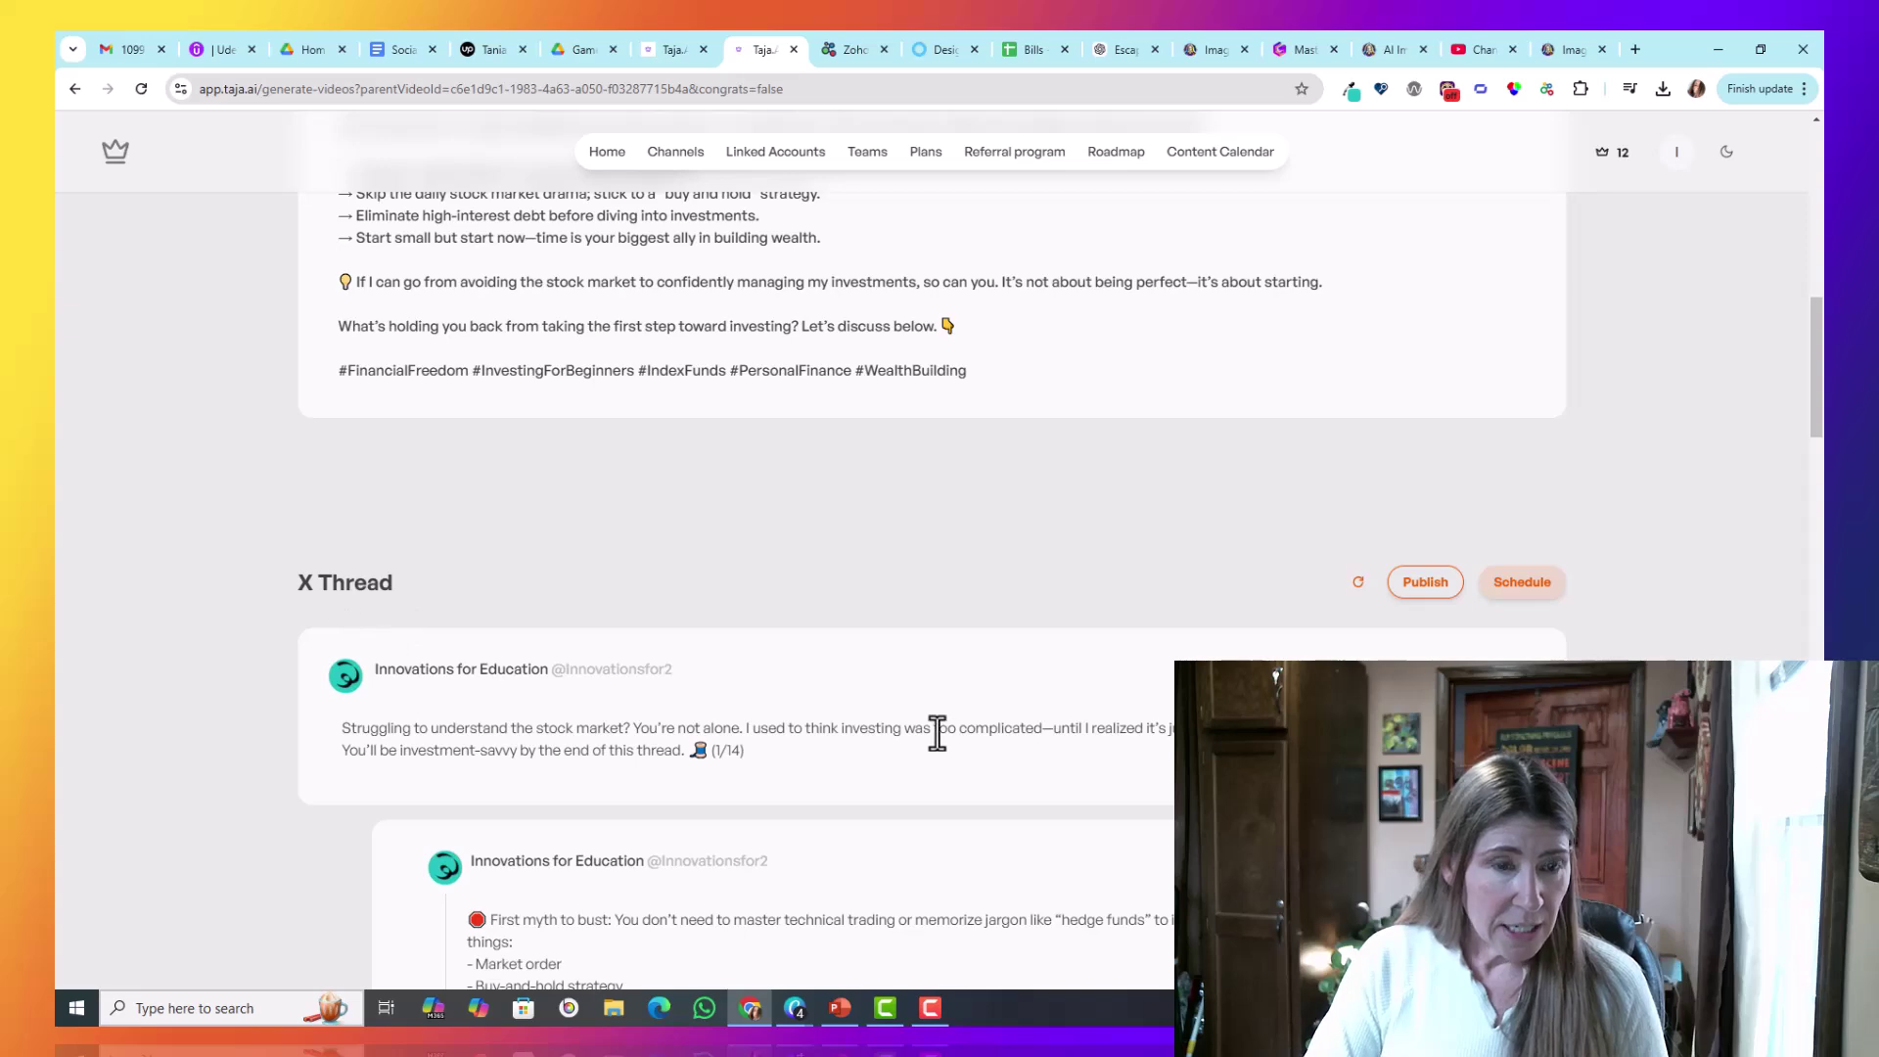
scroll(936, 734, "down", 4)
scroll(984, 666, "down", 9)
left_click_drag(1815, 548, 1816, 398)
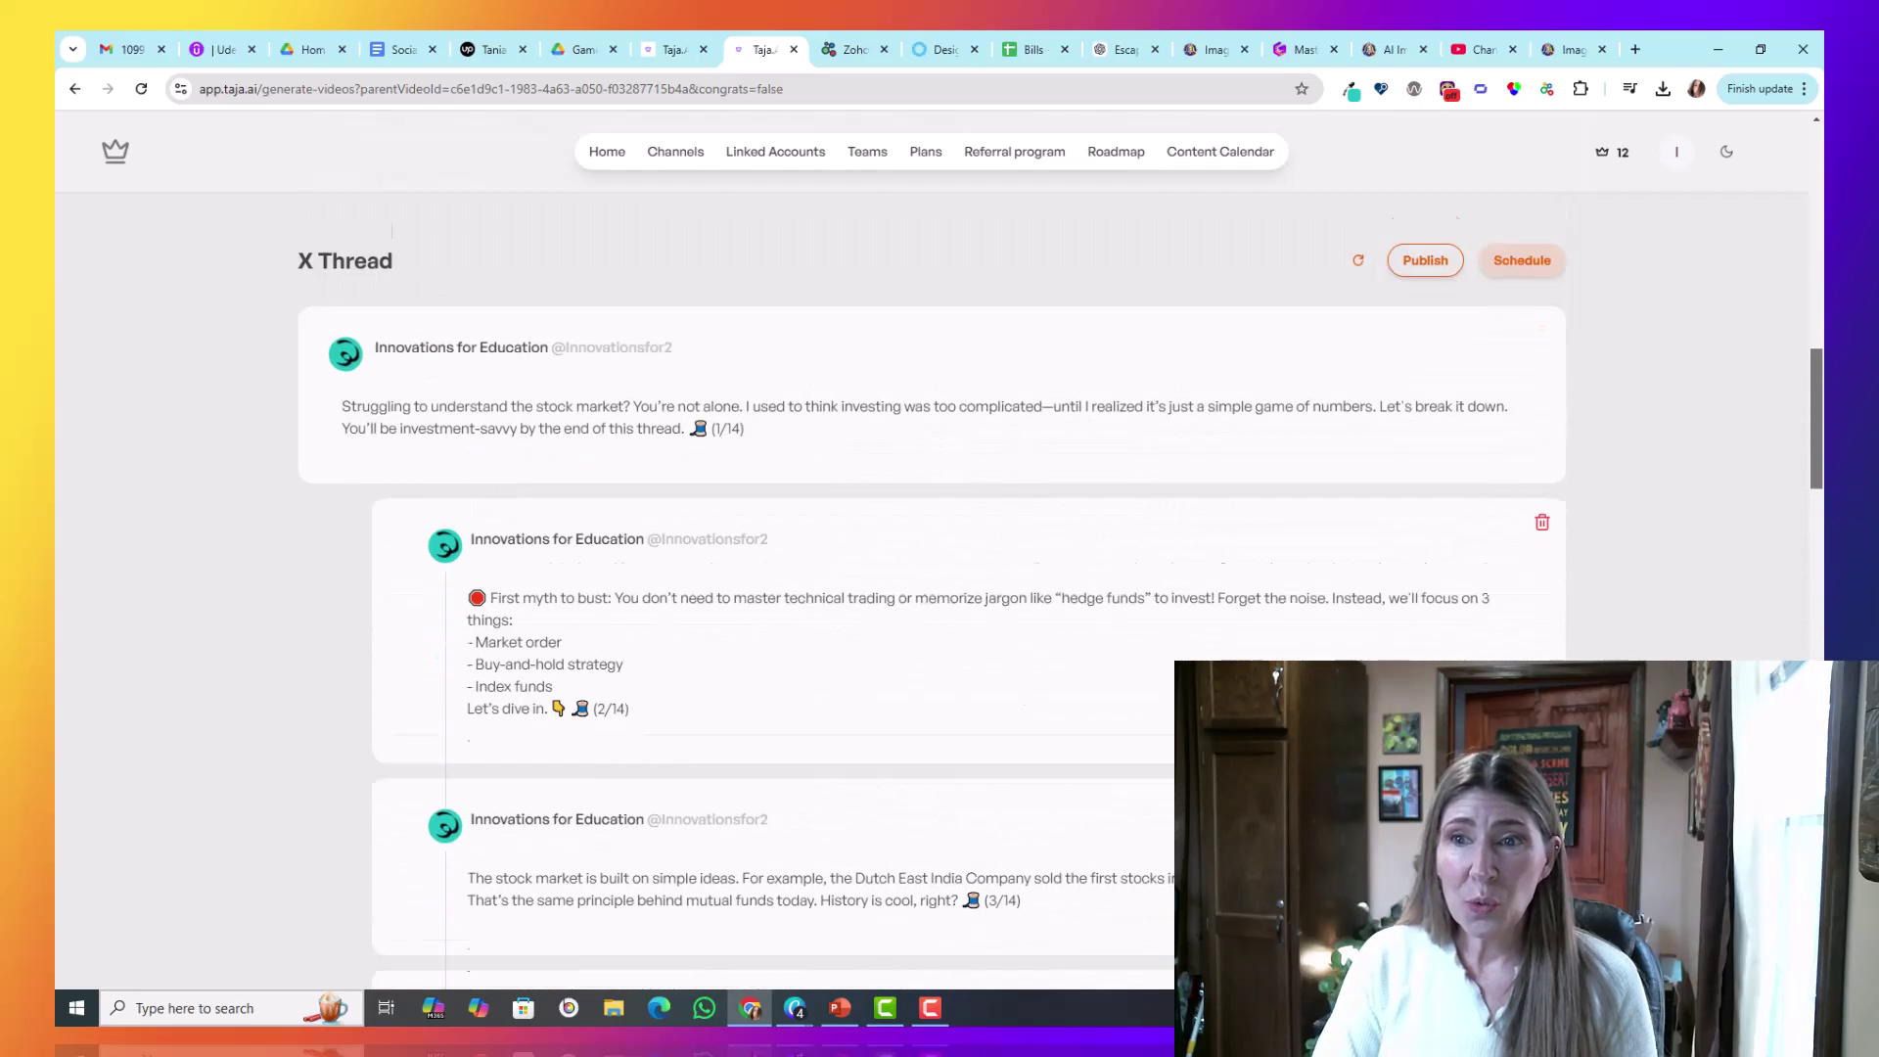
scroll(1585, 477, "up", 3)
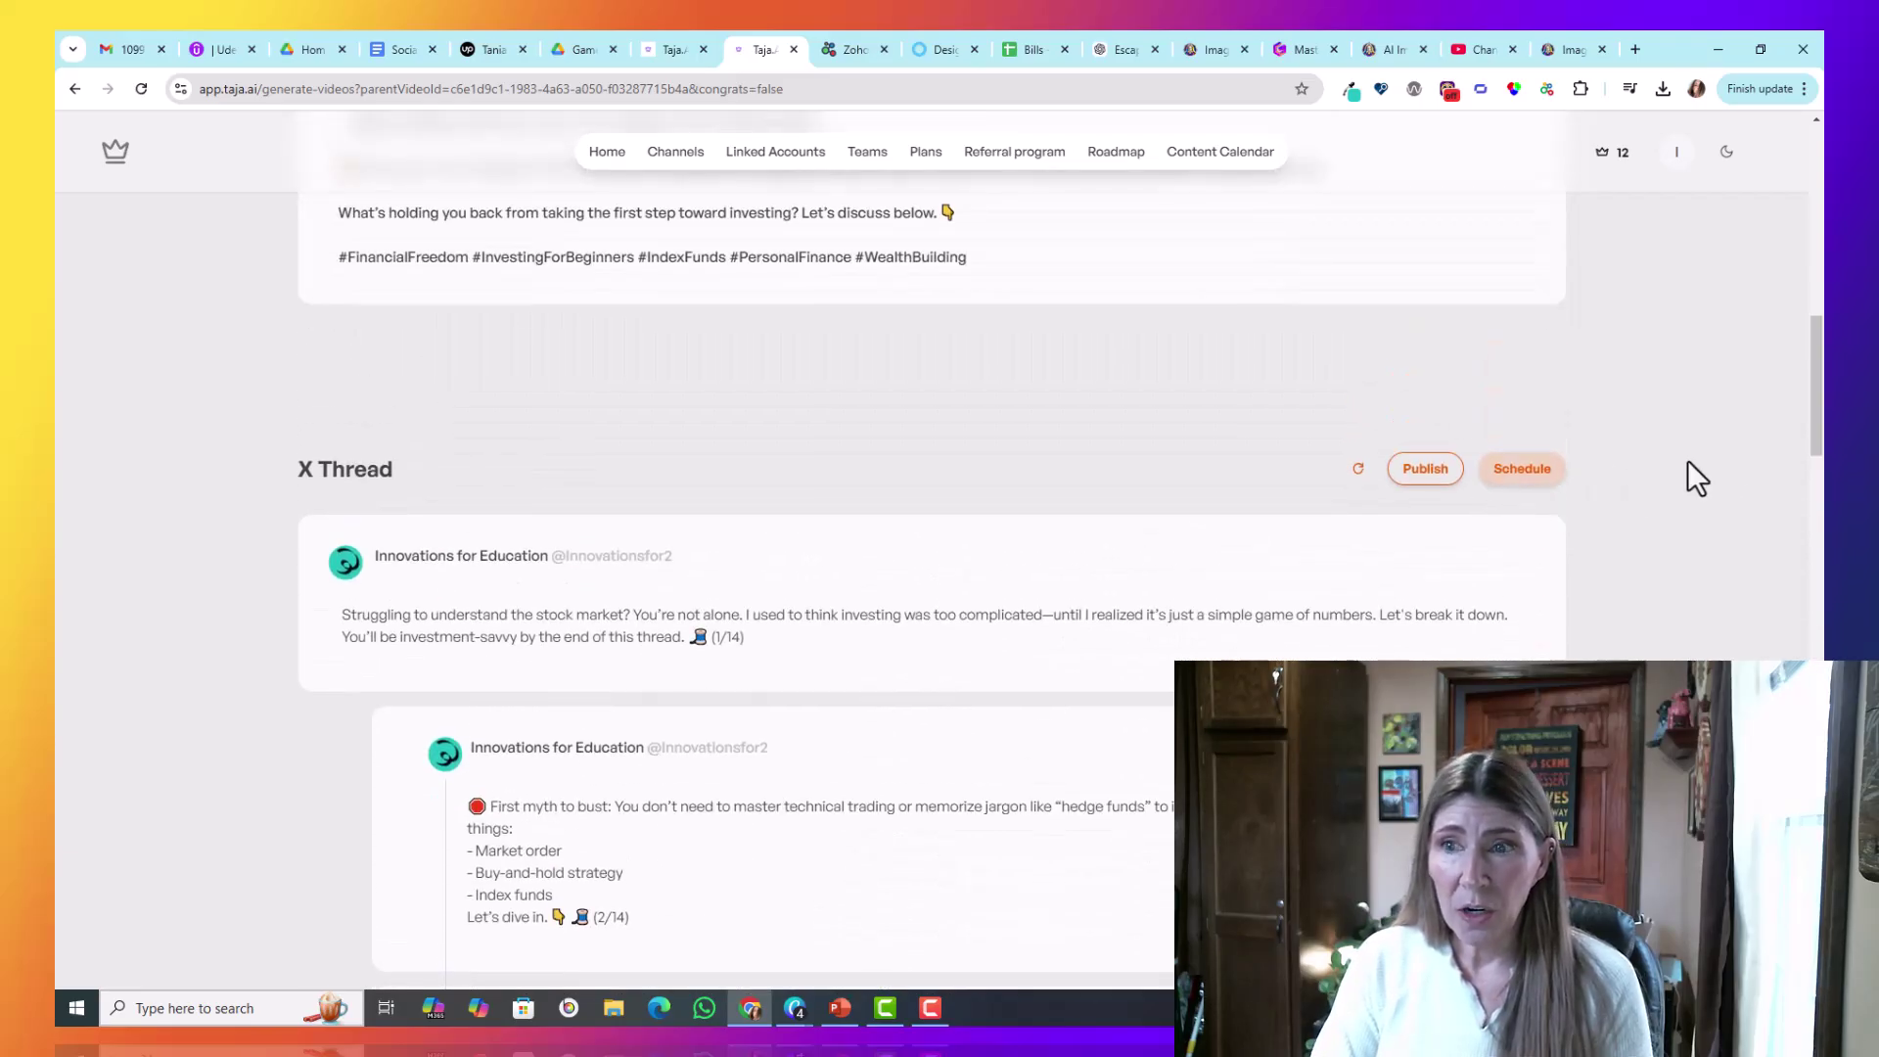
left_click_drag(1816, 411, 1812, 215)
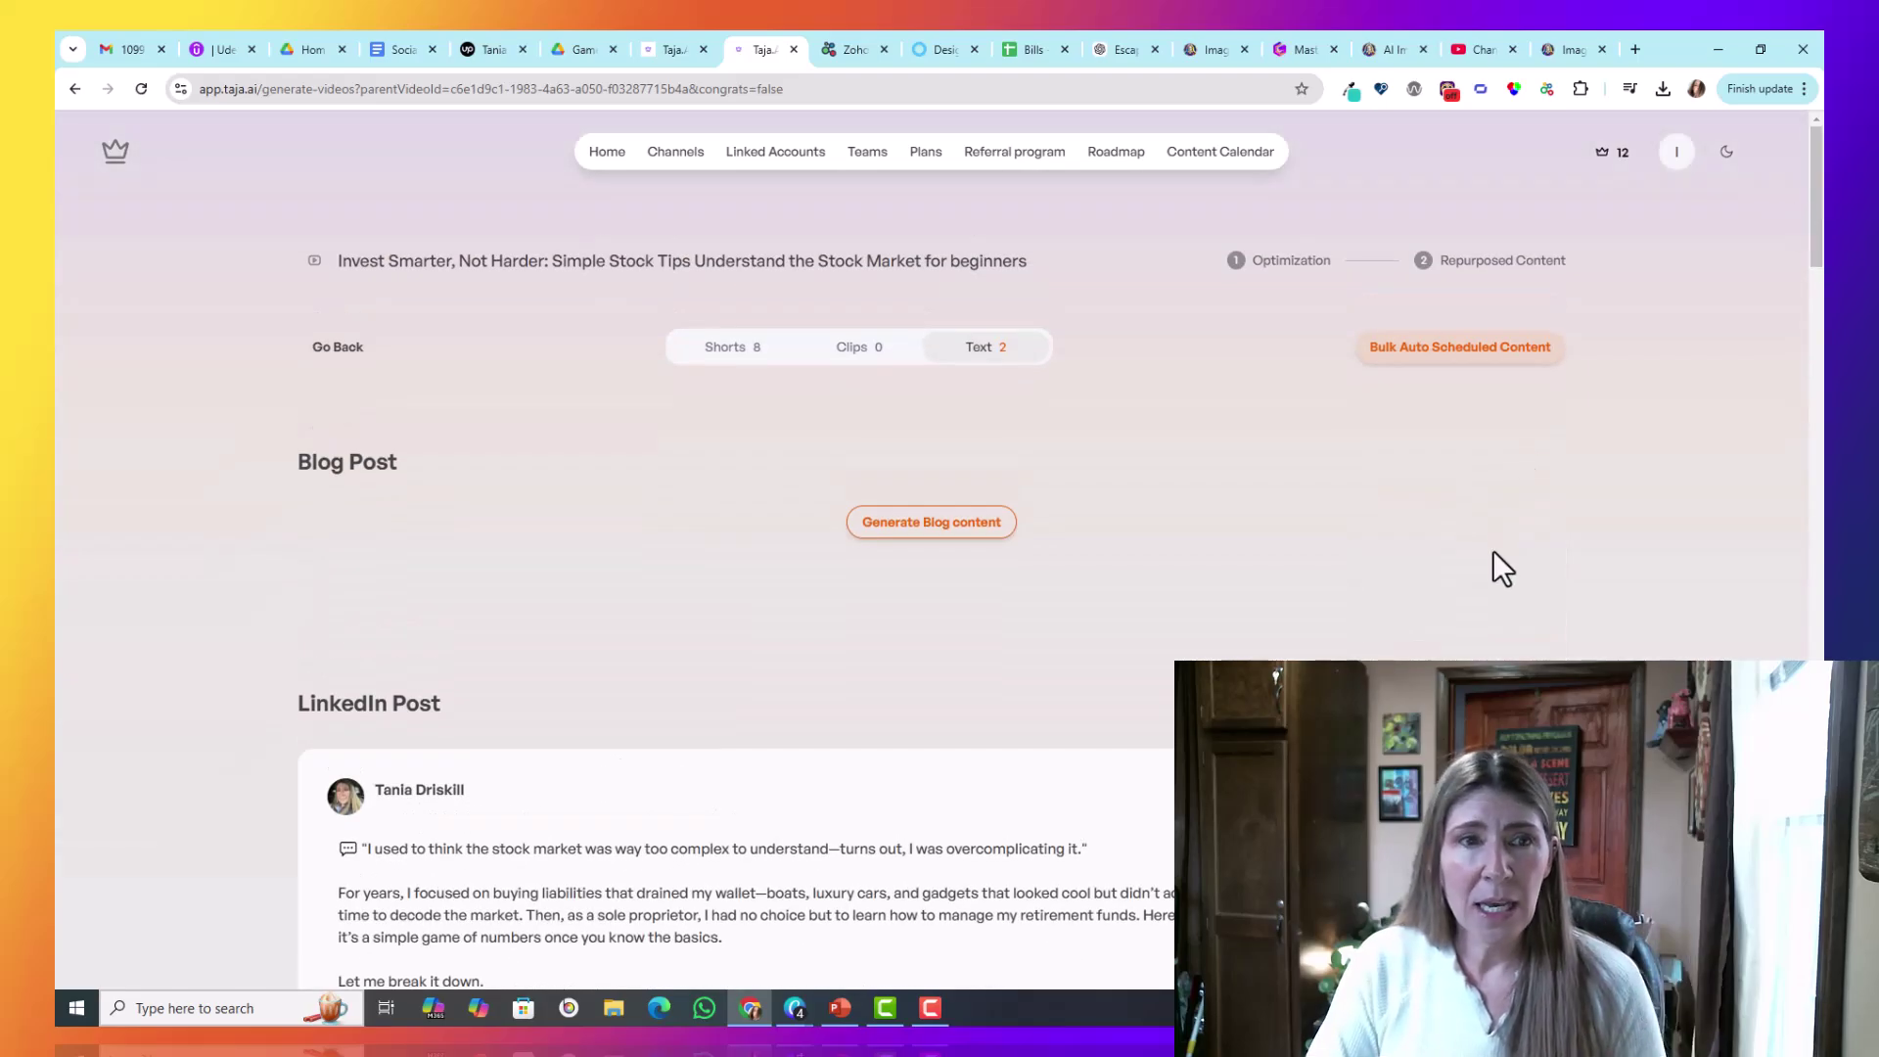
Step: Open Linked Accounts and examine the connected platforms and those ready to connect
left_click(773, 157)
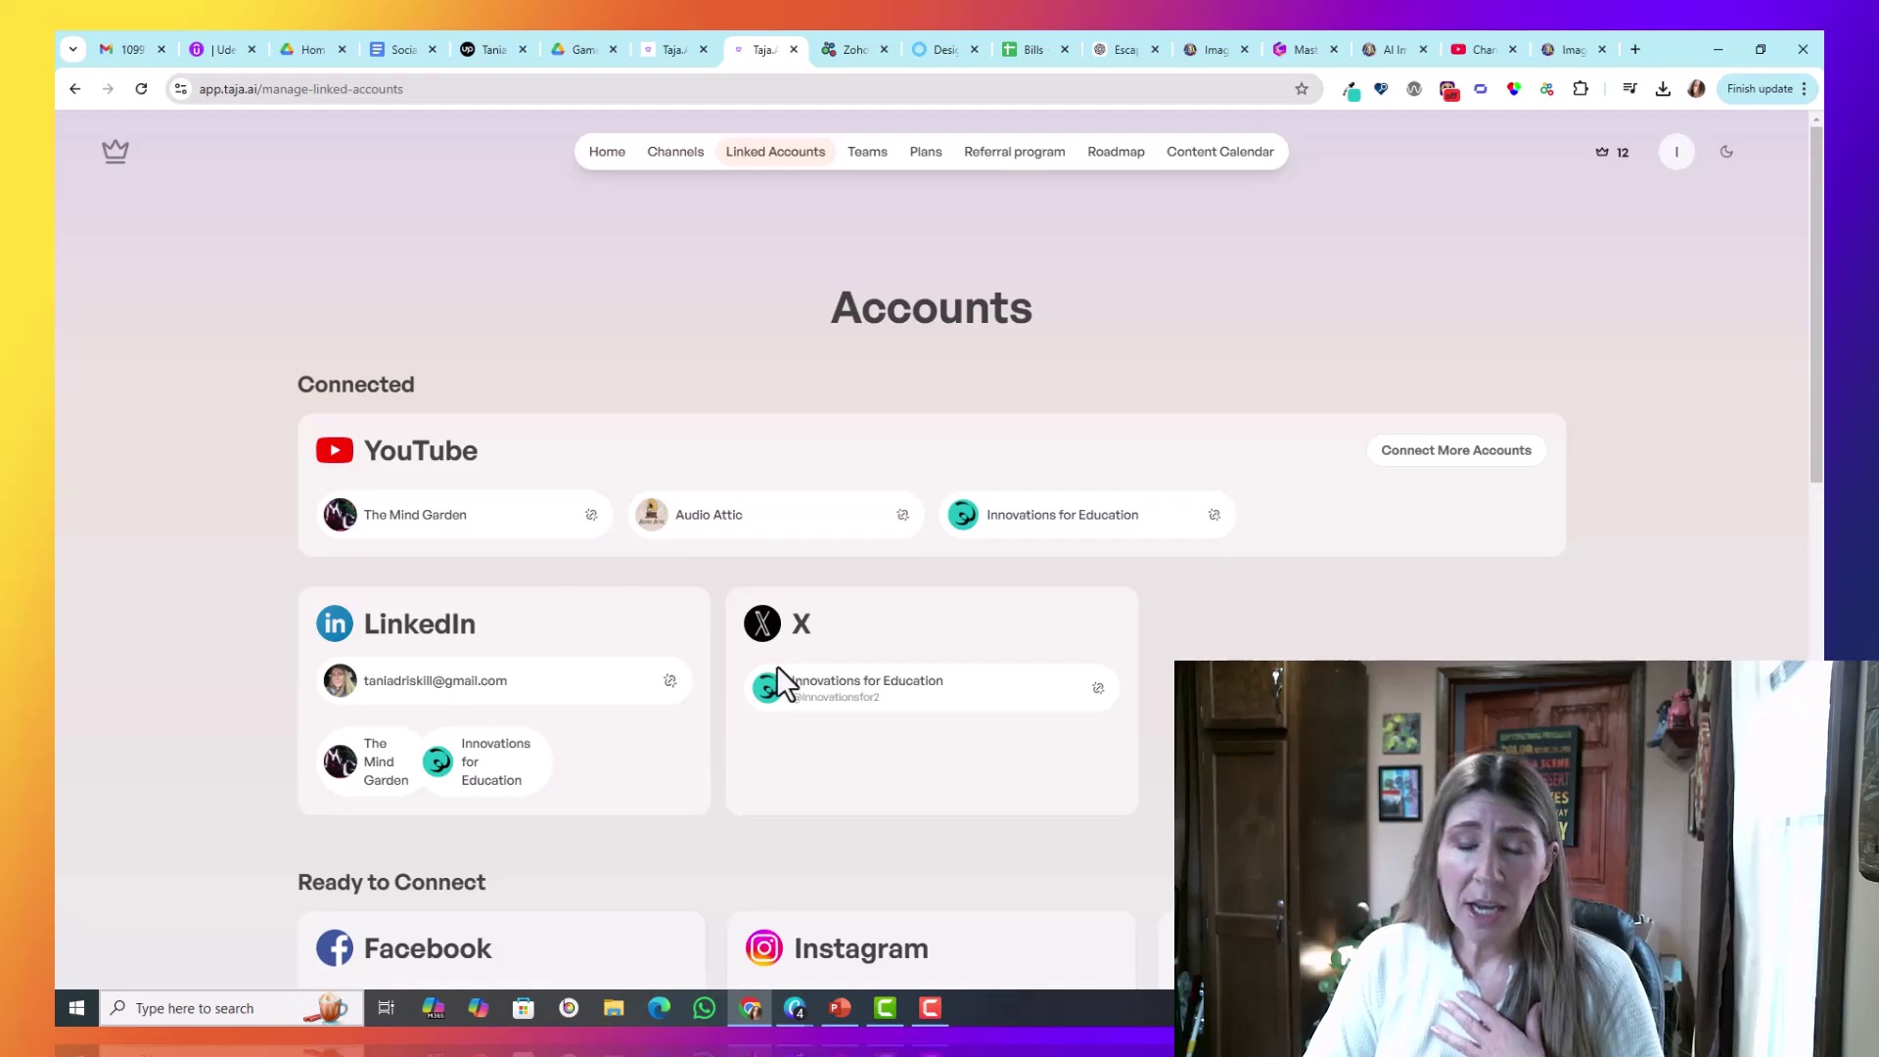
scroll(780, 669, "down", 2)
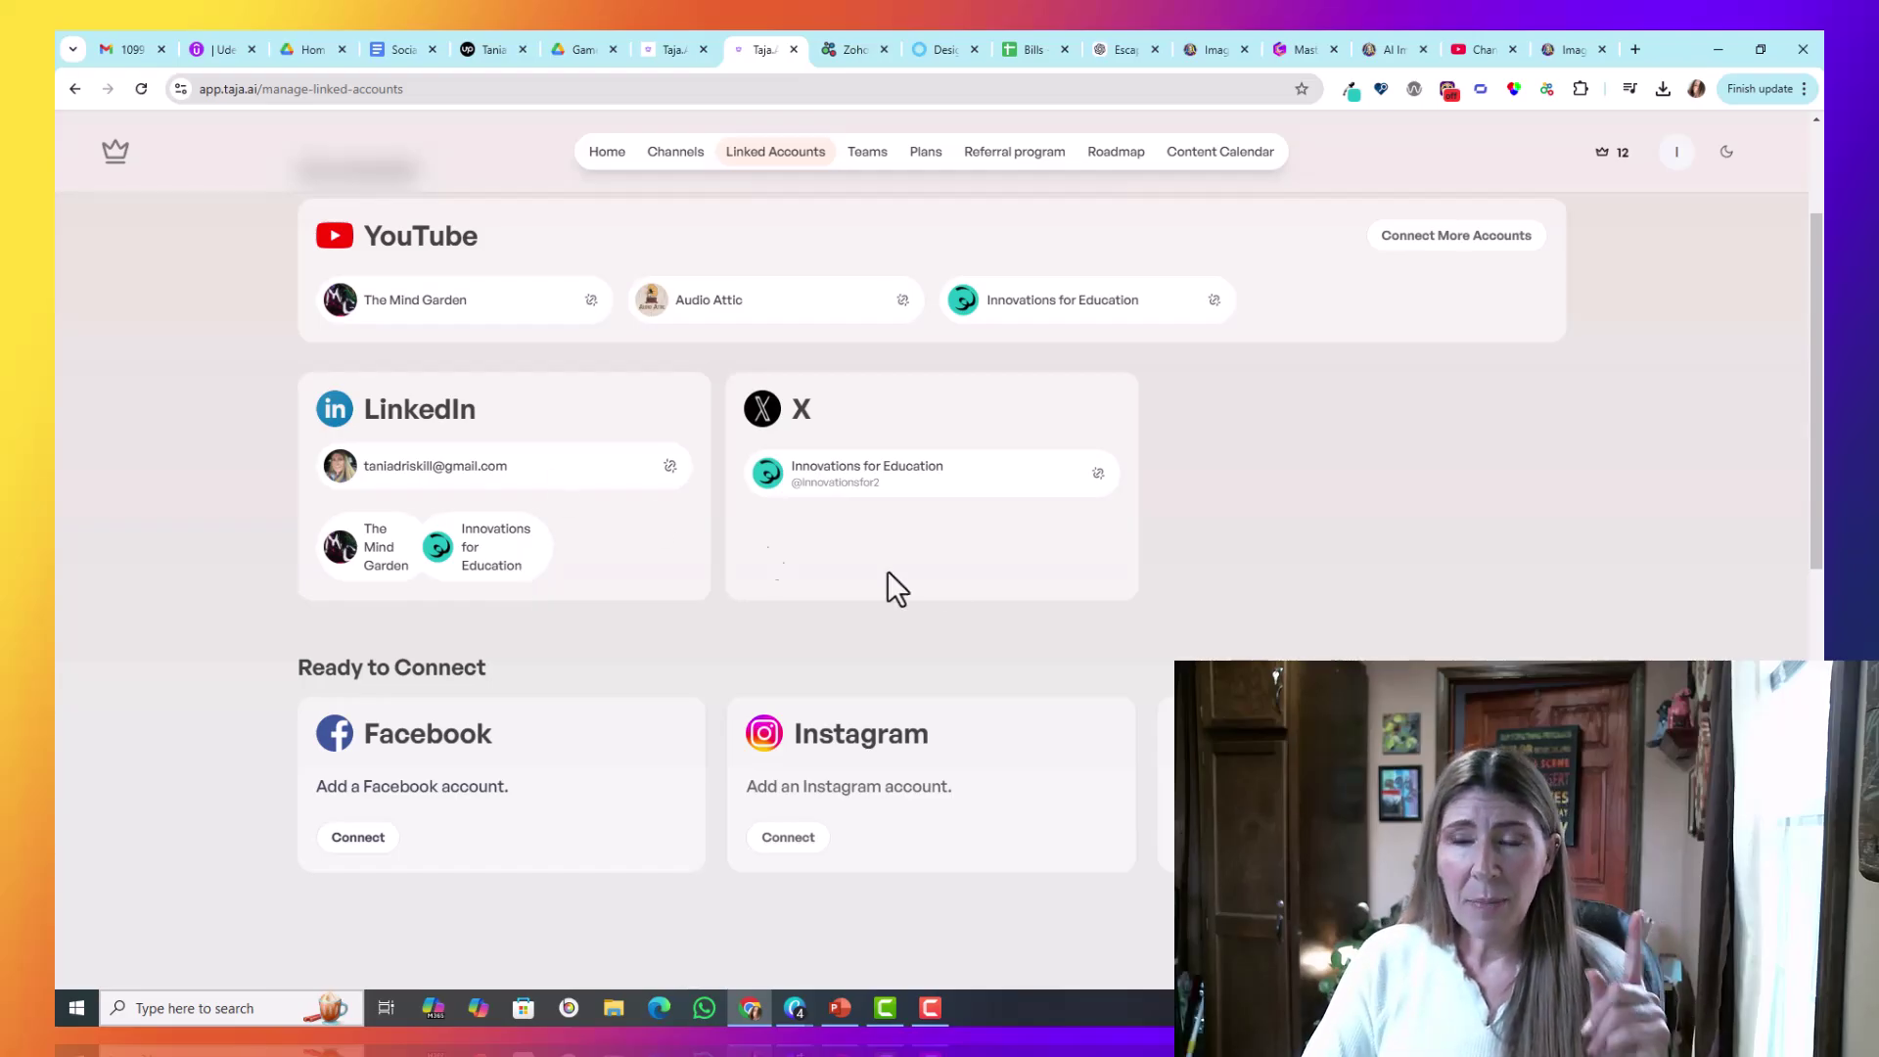
scroll(955, 574, "up", 2)
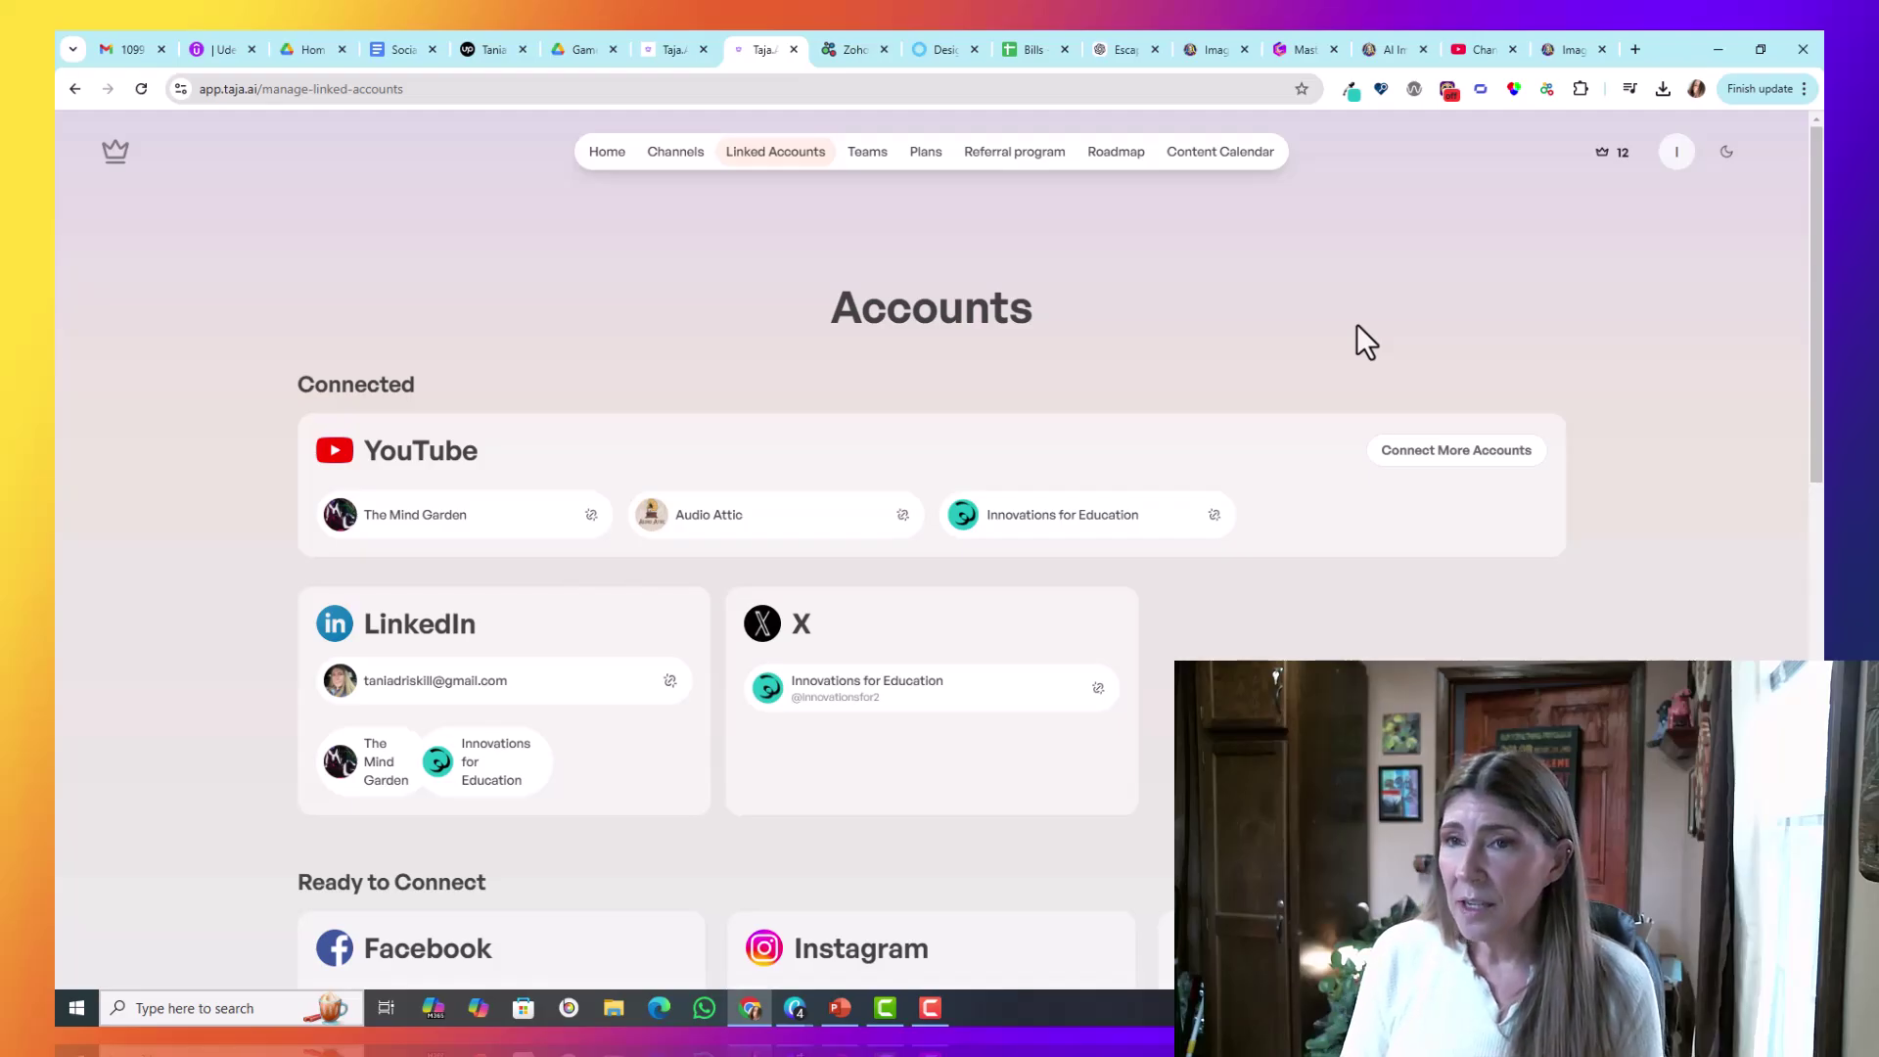
Step: Switch to YouTube Studio and view the published shorts of The Mind Garden channel
left_click(1485, 45)
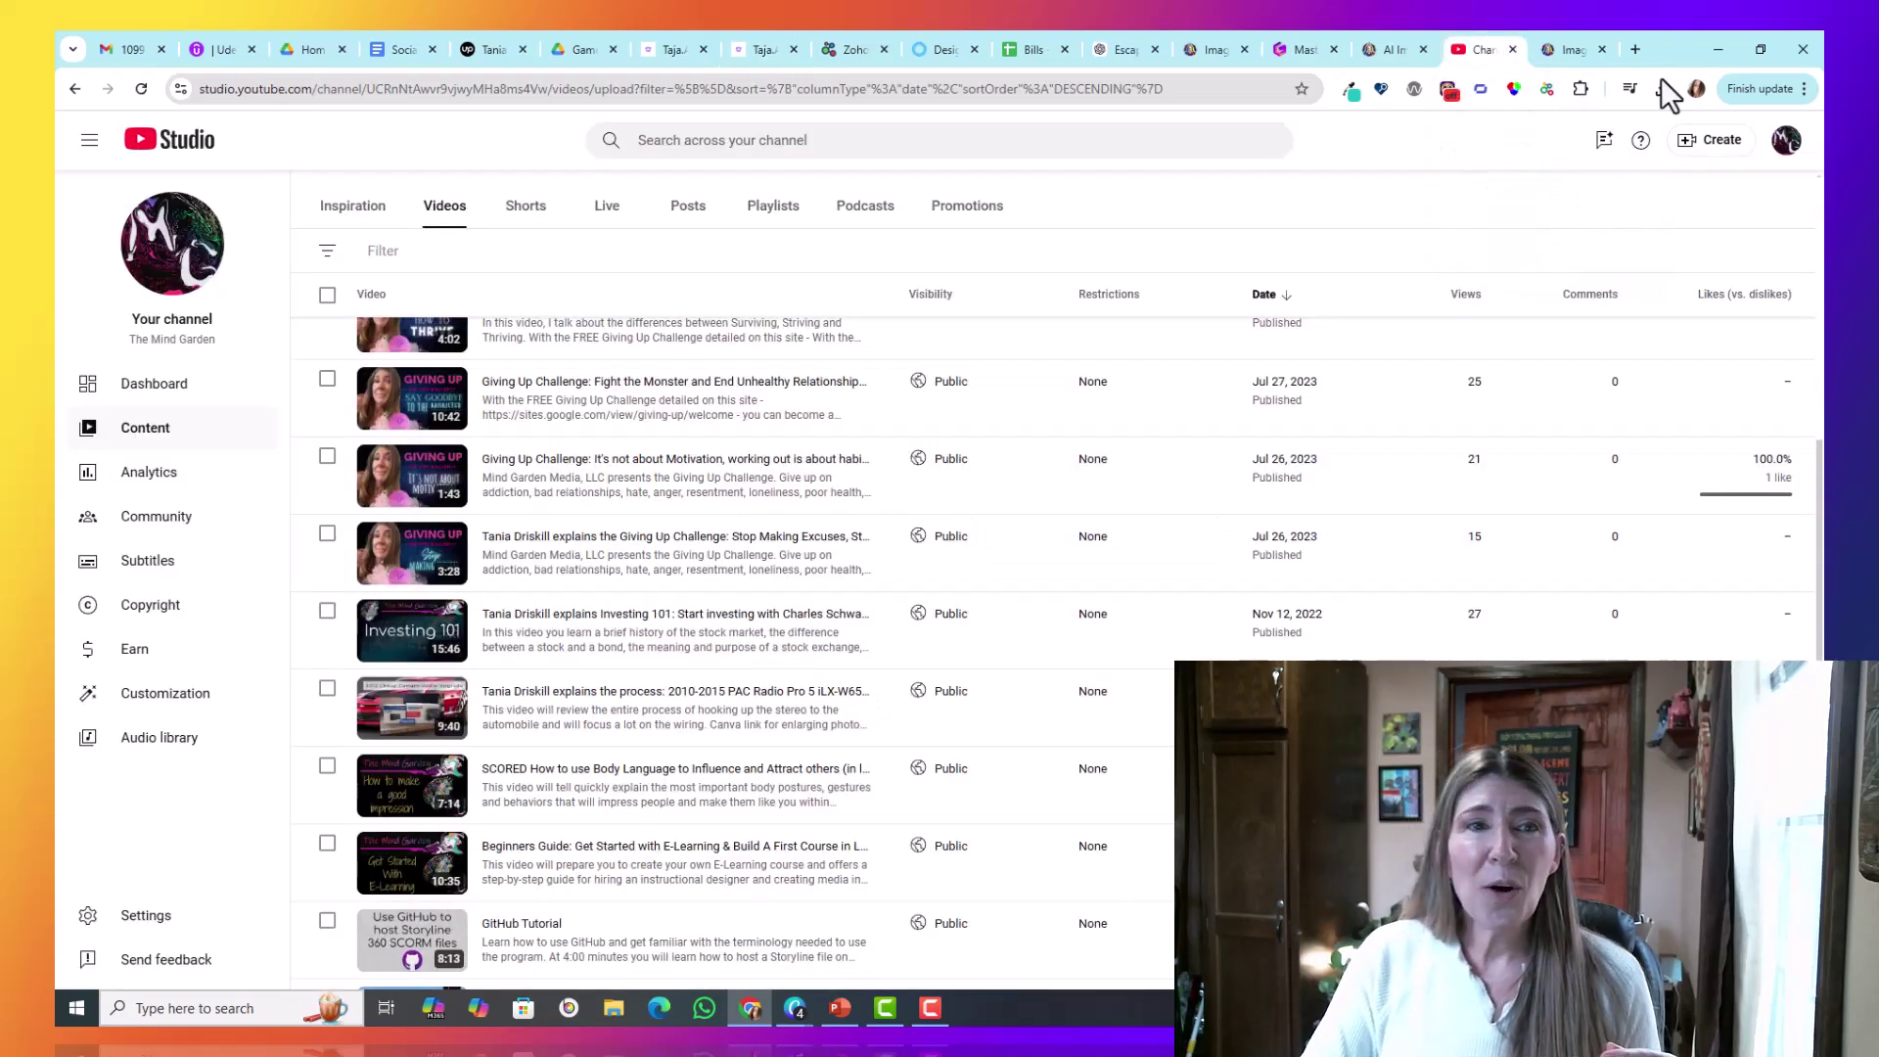
scroll(1175, 469, "up", 10)
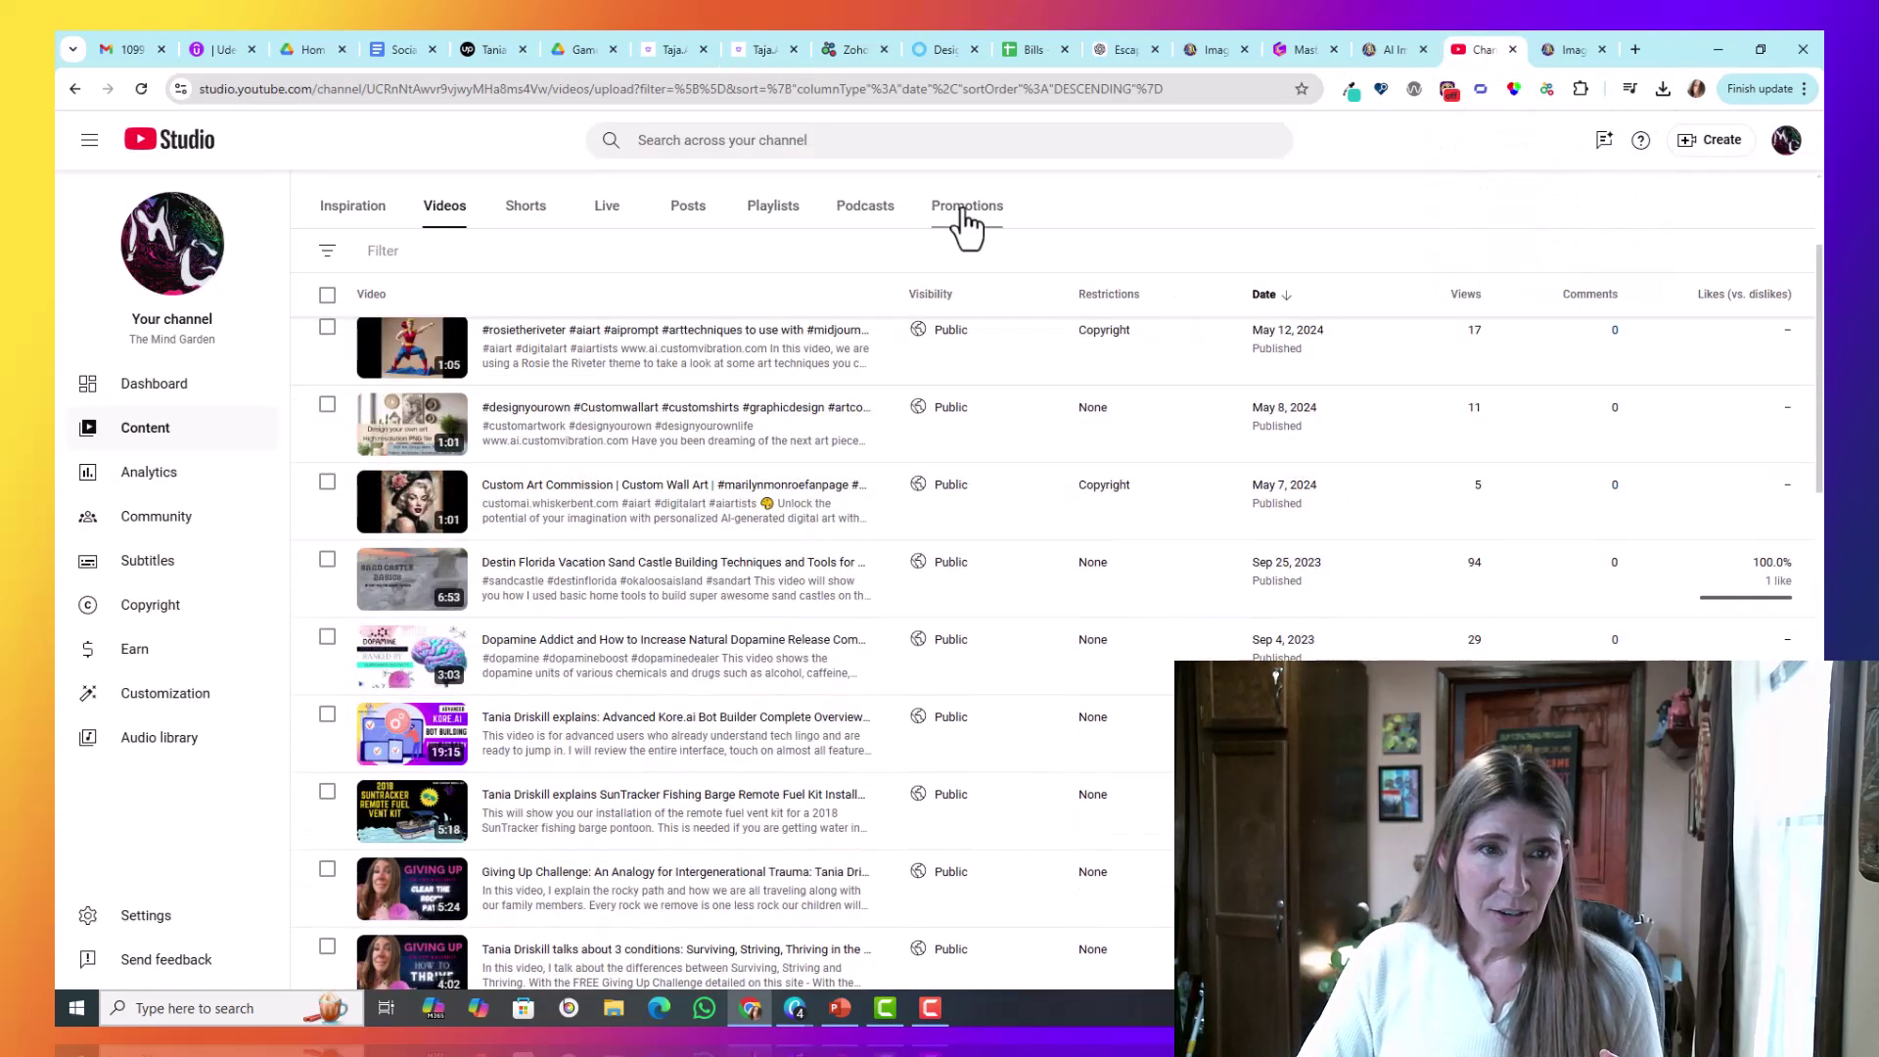
left_click(525, 205)
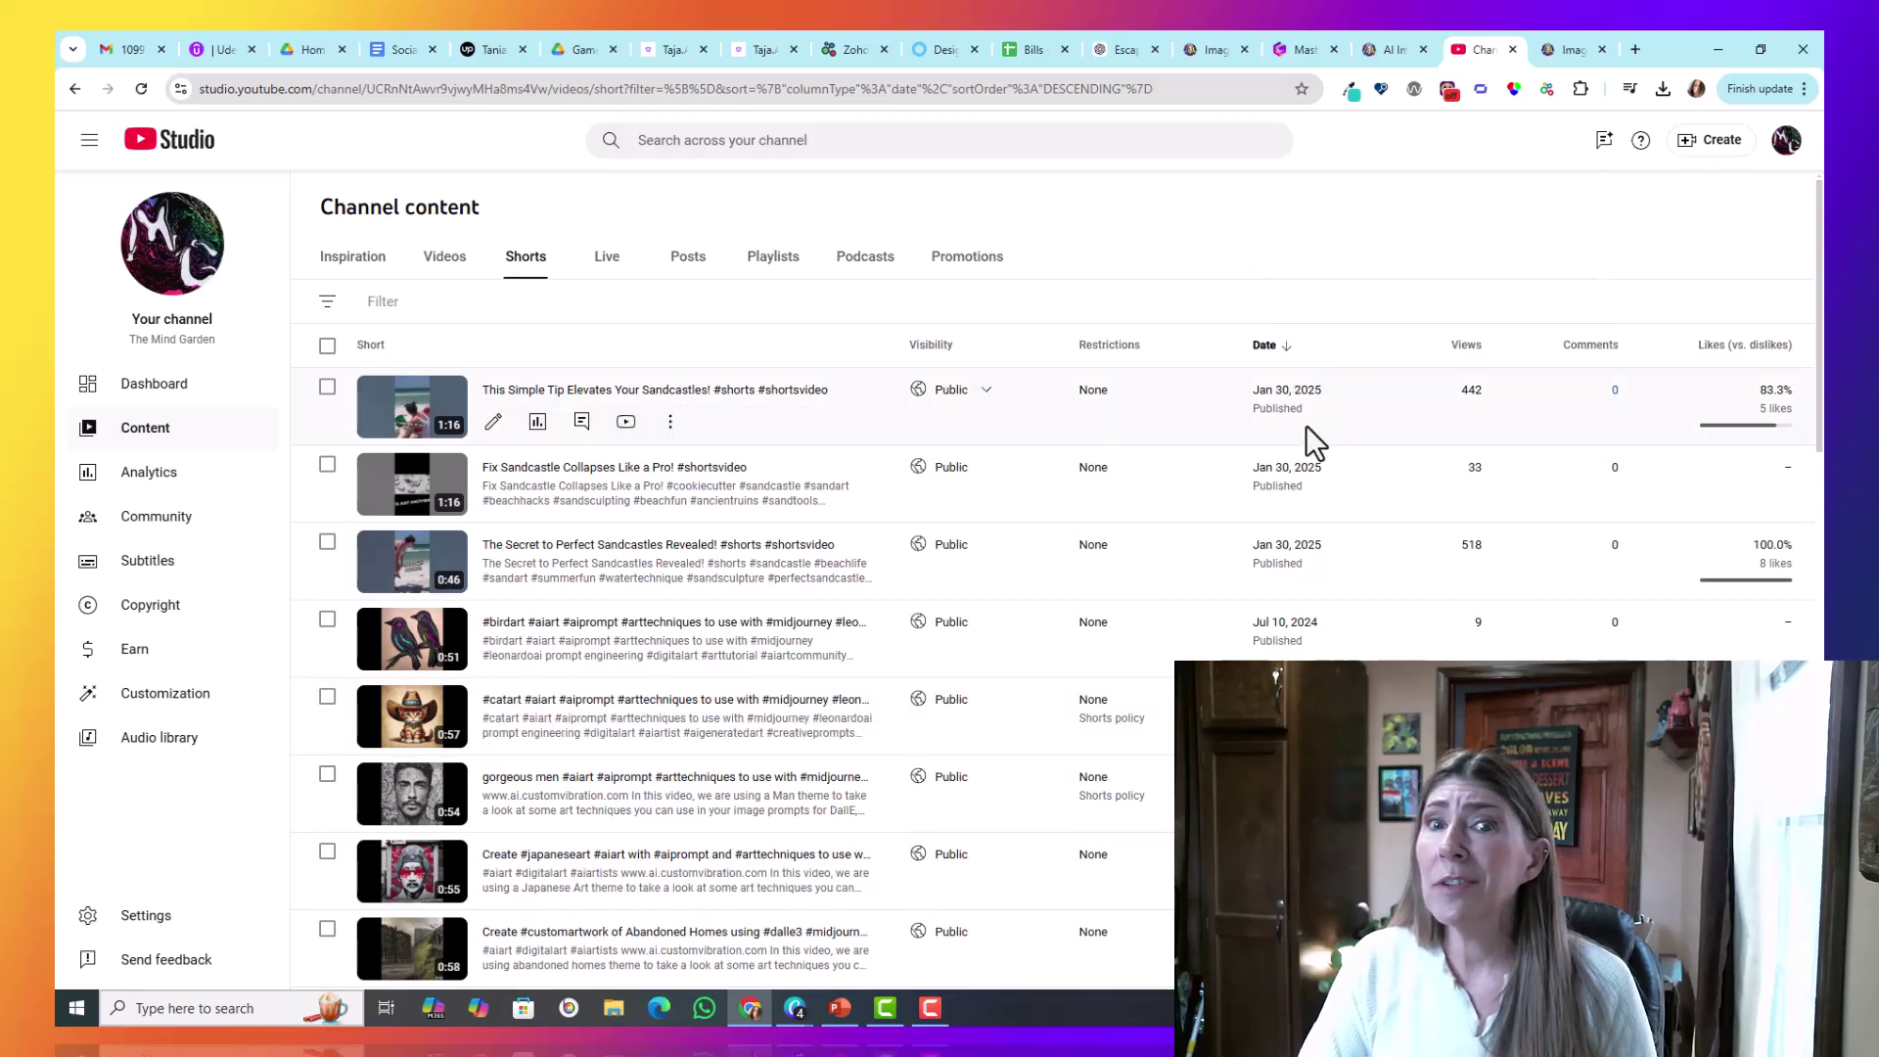
Step: Change the YouTube Studio account to Audio Attic and view the channel's videos and shorts
left_click(1785, 142)
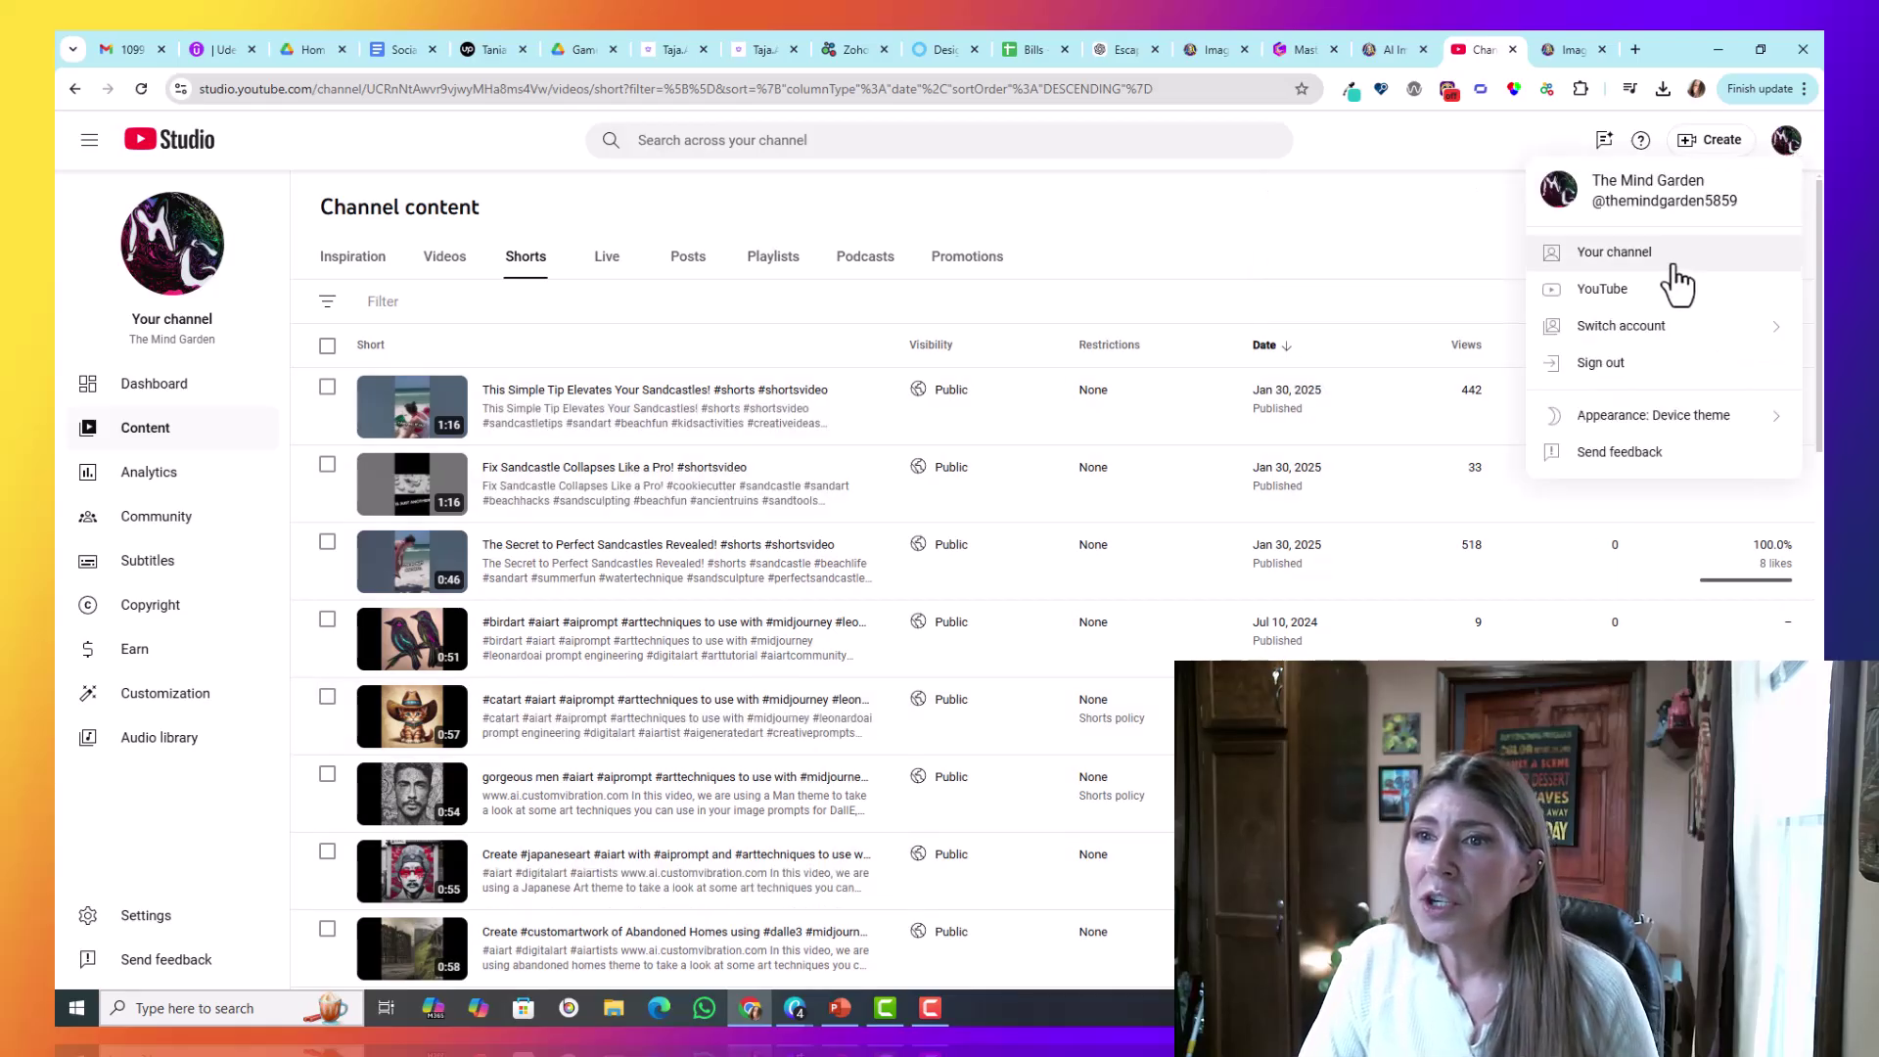
left_click(1630, 337)
left_click(1606, 364)
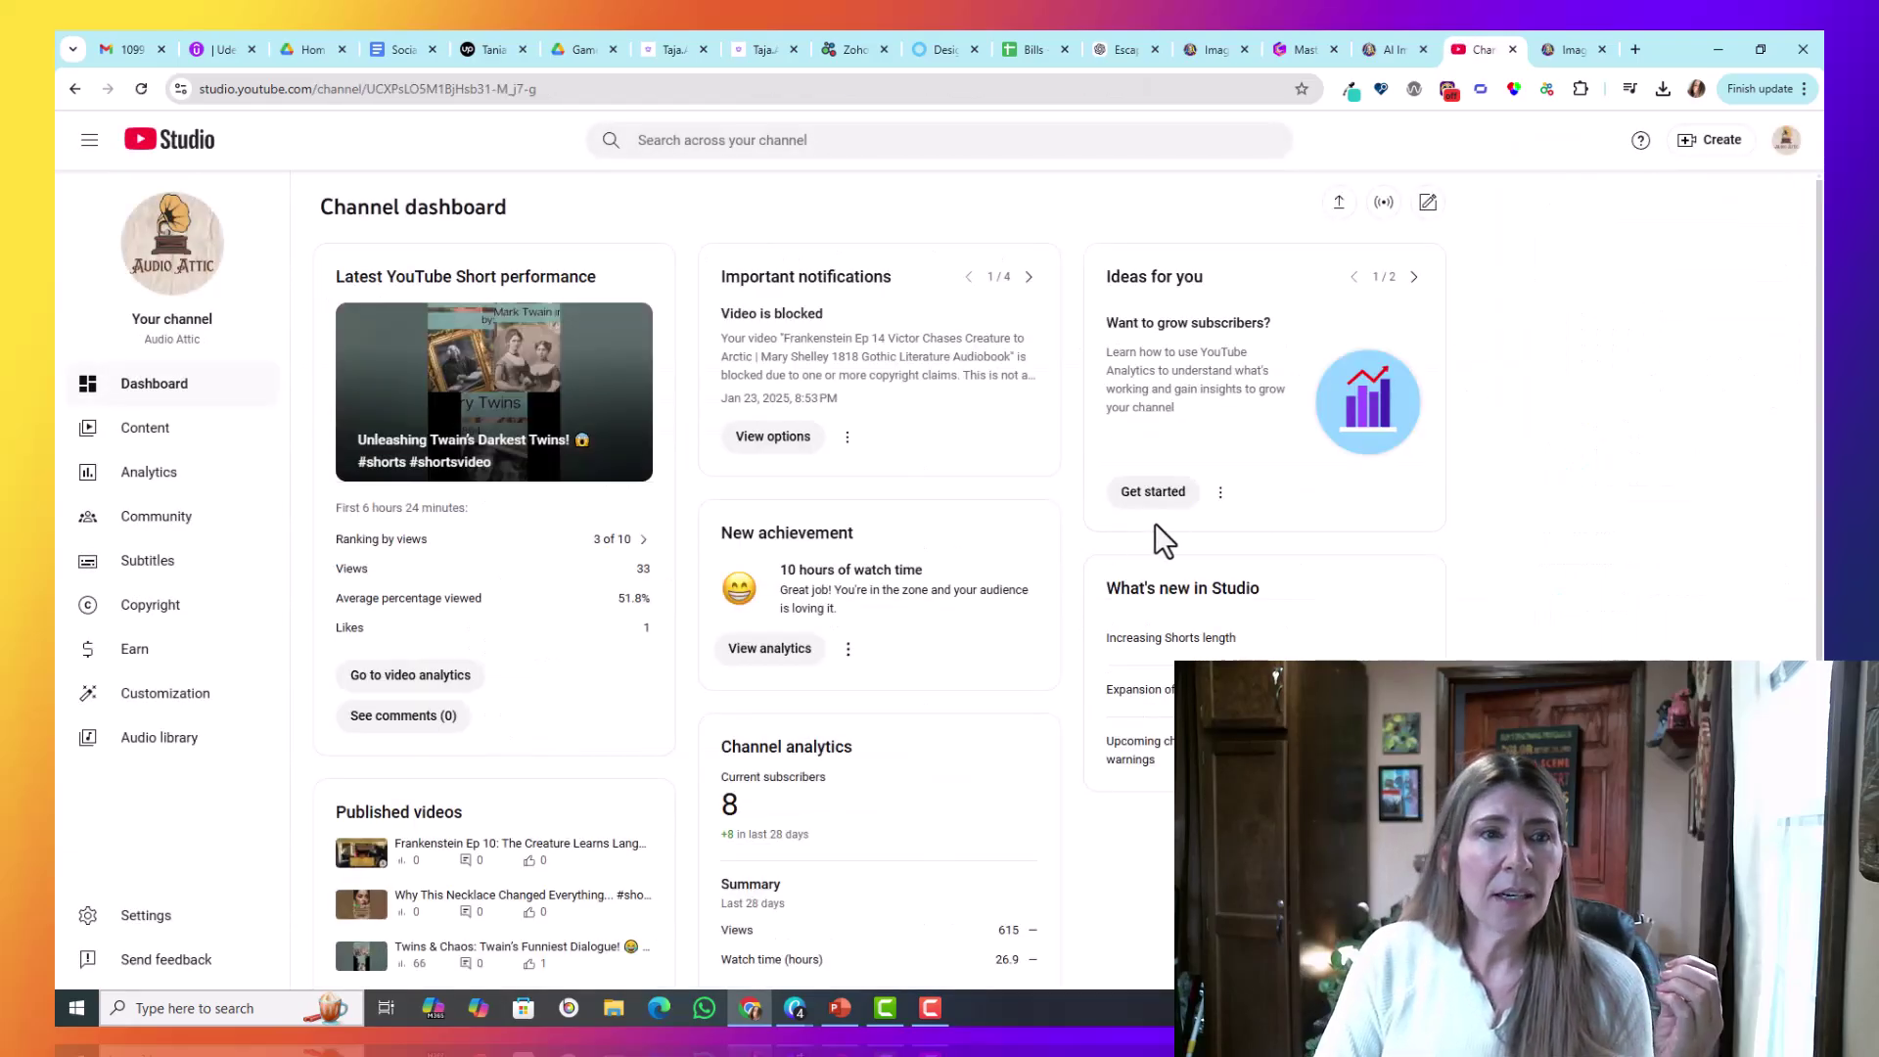
left_click(164, 429)
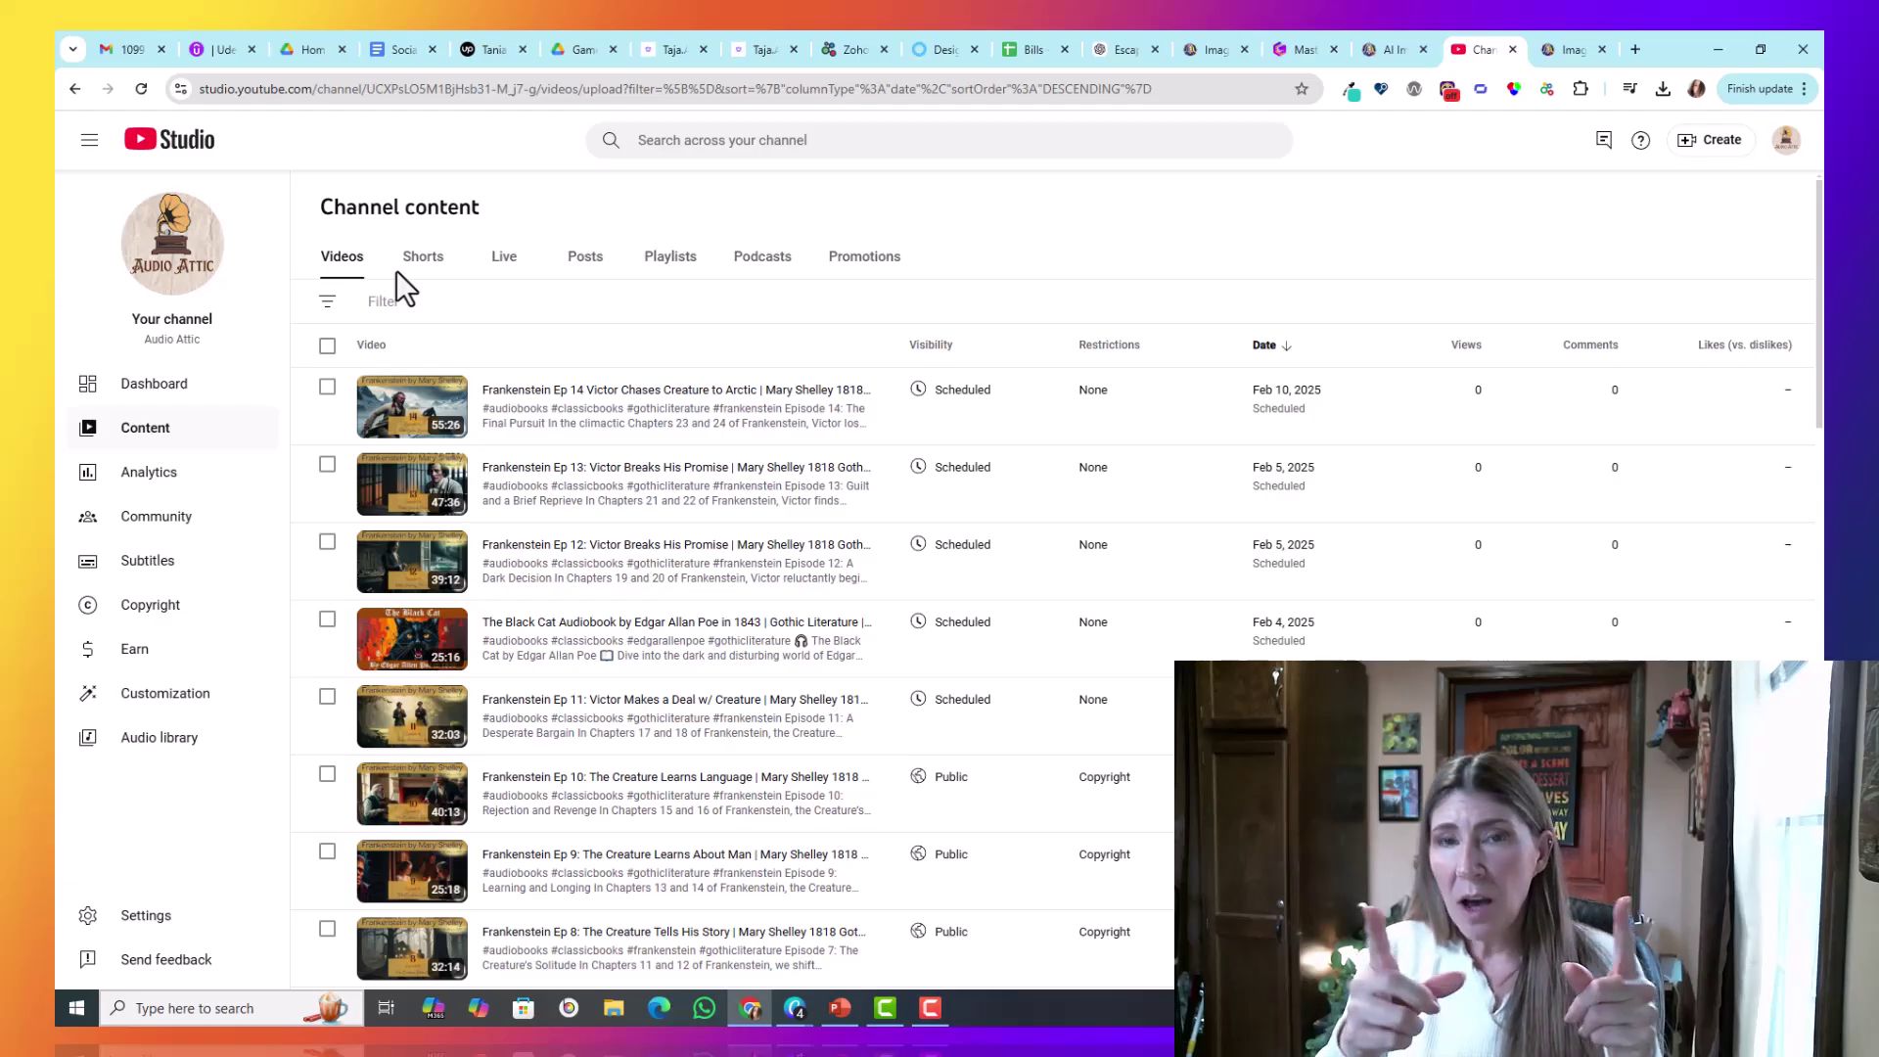
left_click(419, 261)
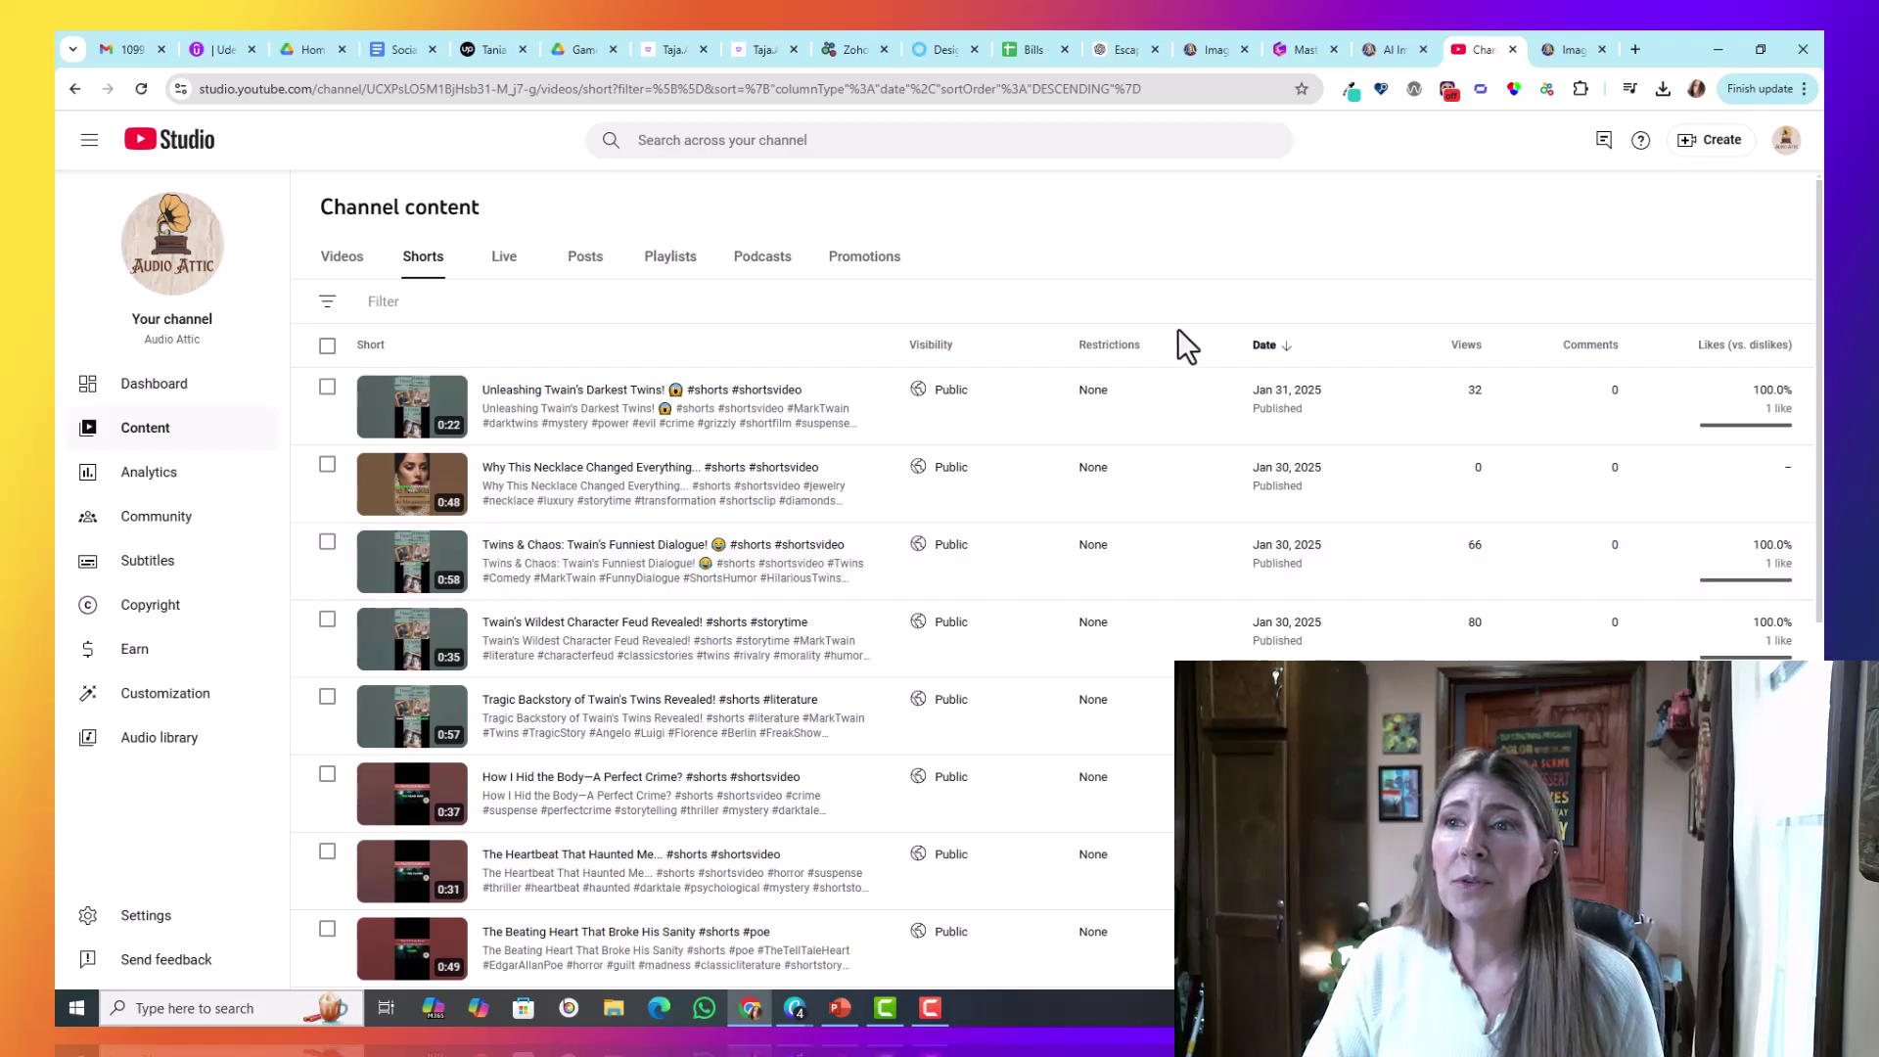
Step: Change the YouTube Studio account to Innovations for Education and open the channel's video list
left_click(1785, 142)
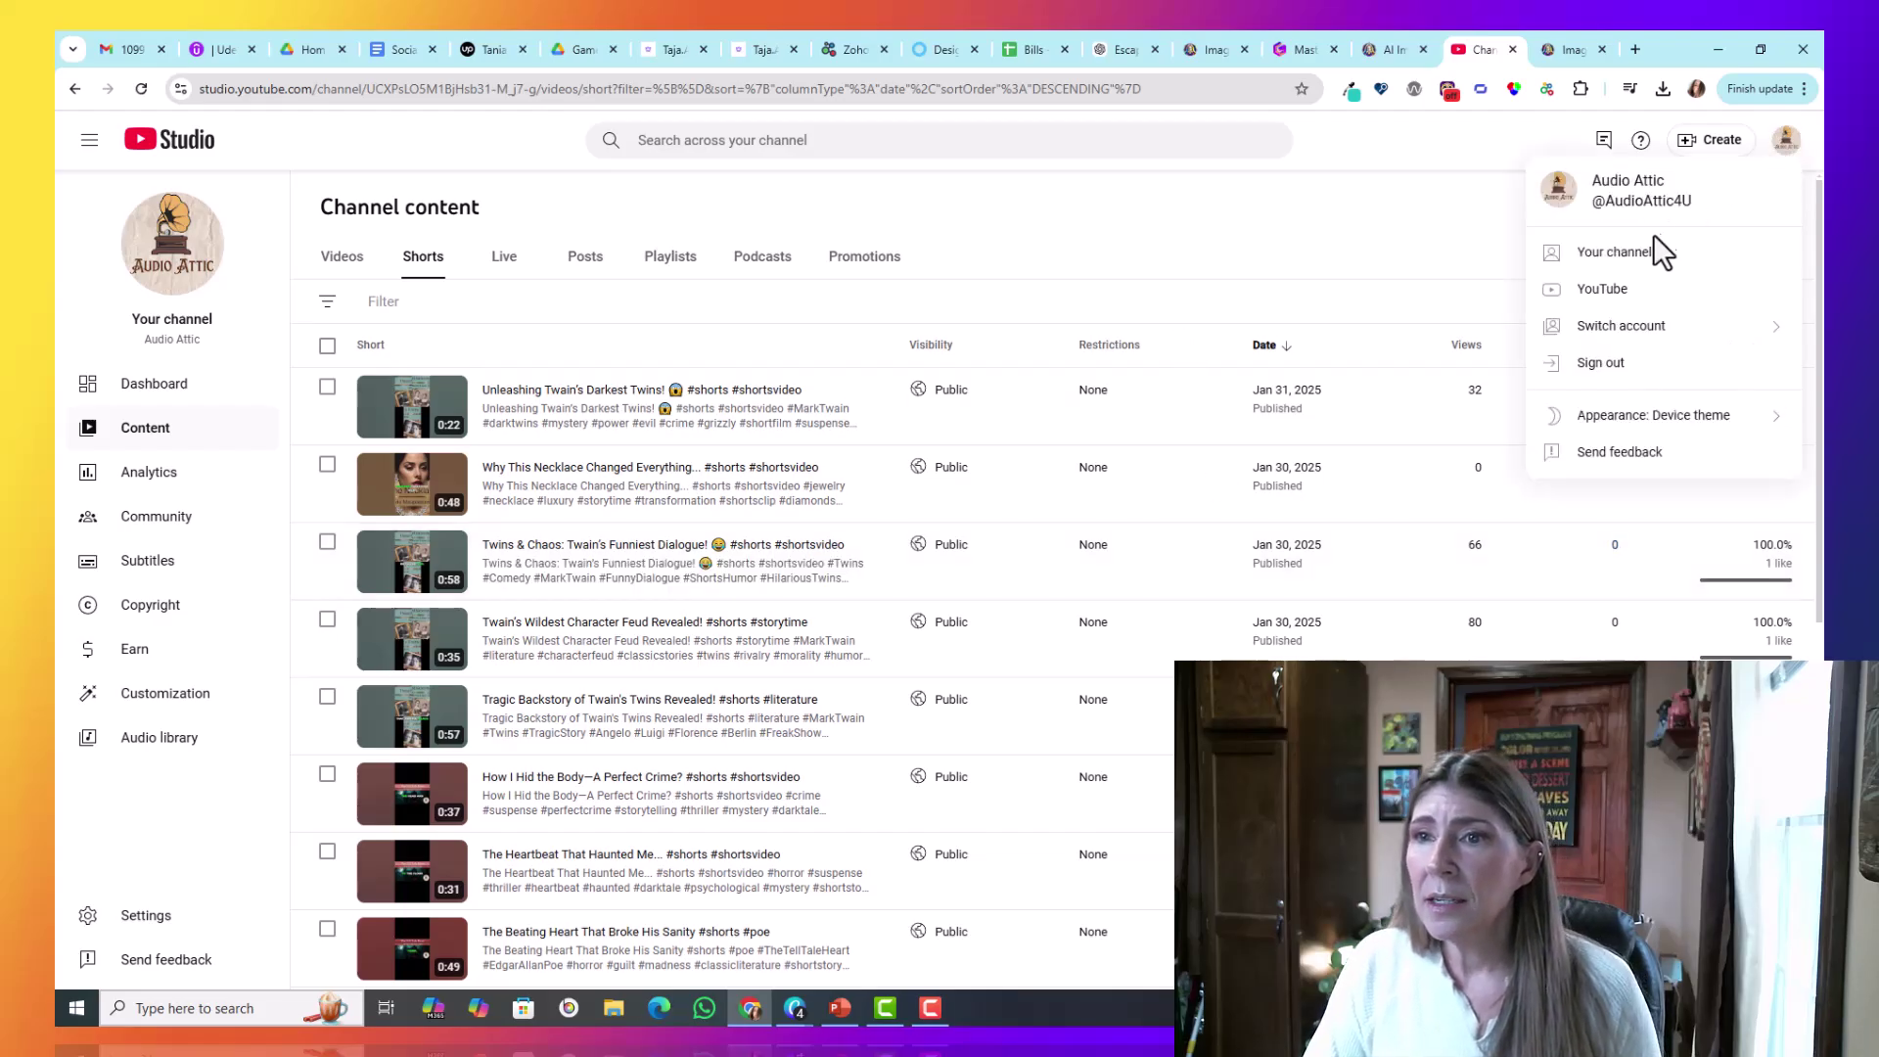
left_click(1615, 328)
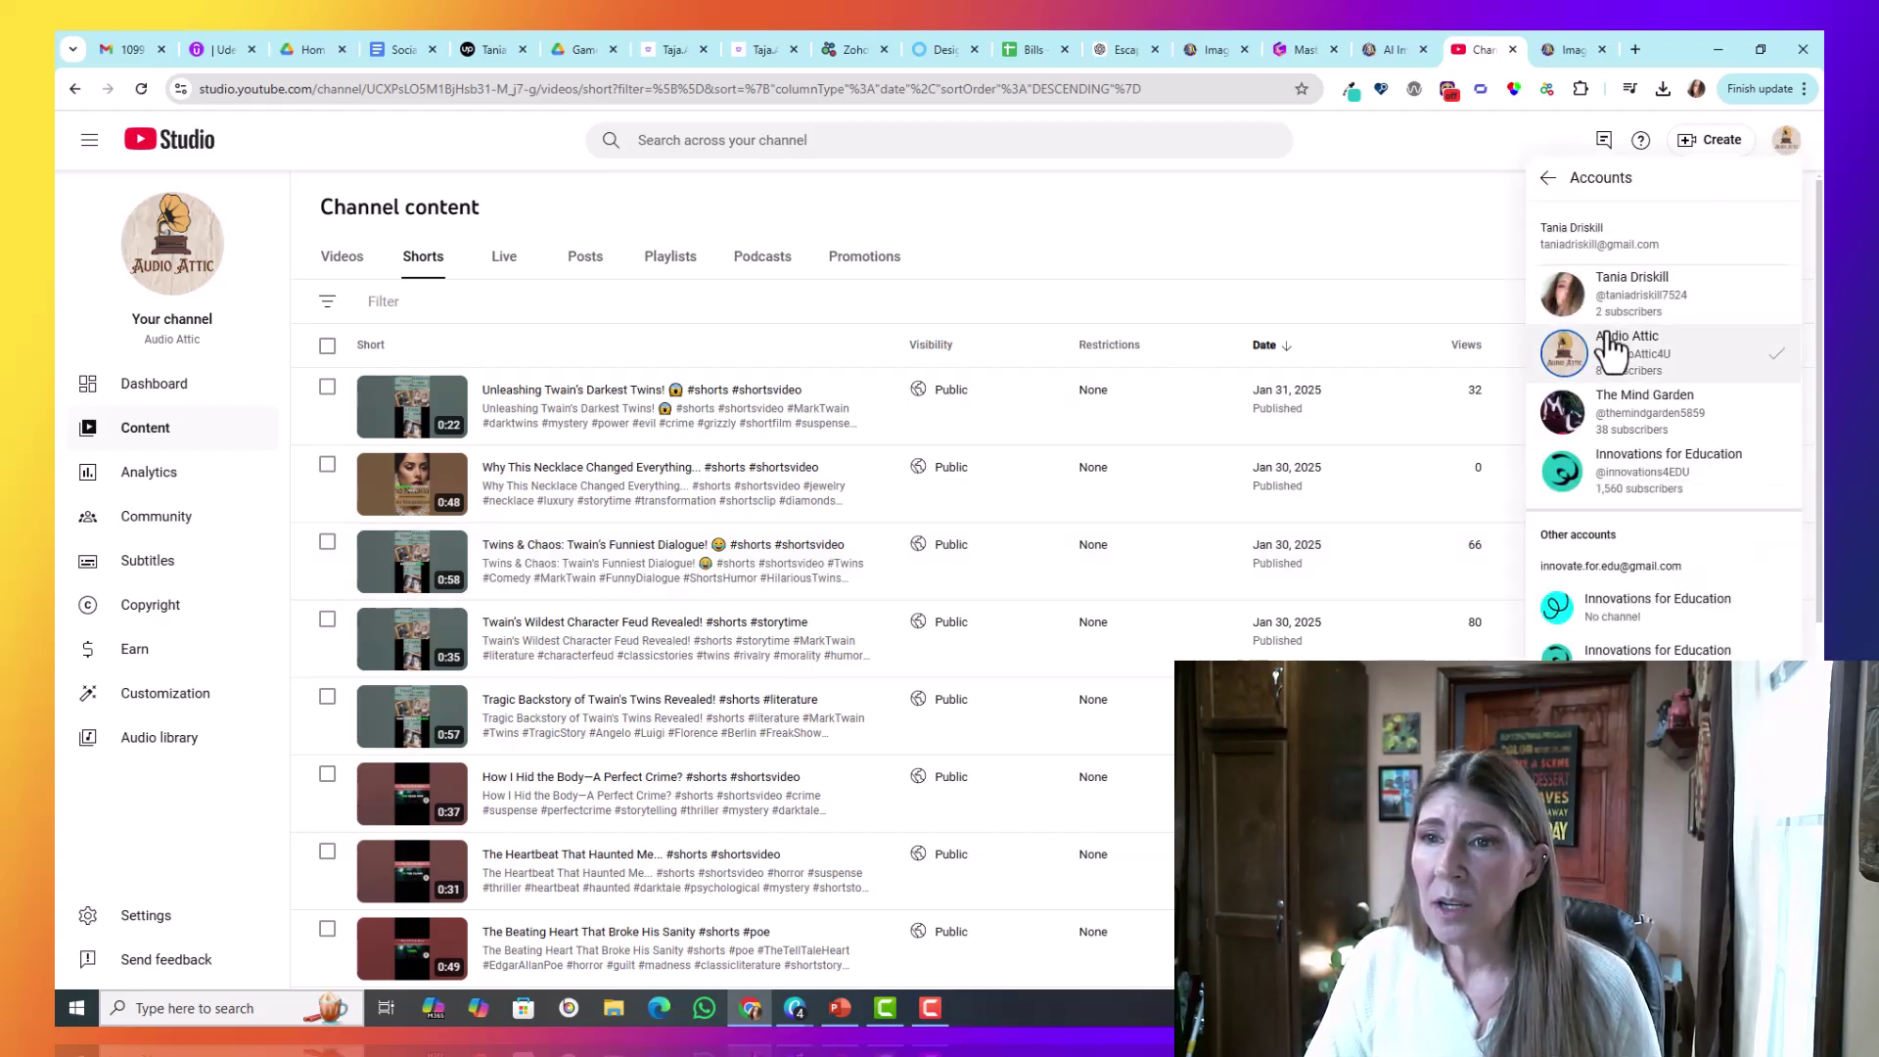
left_click(1624, 465)
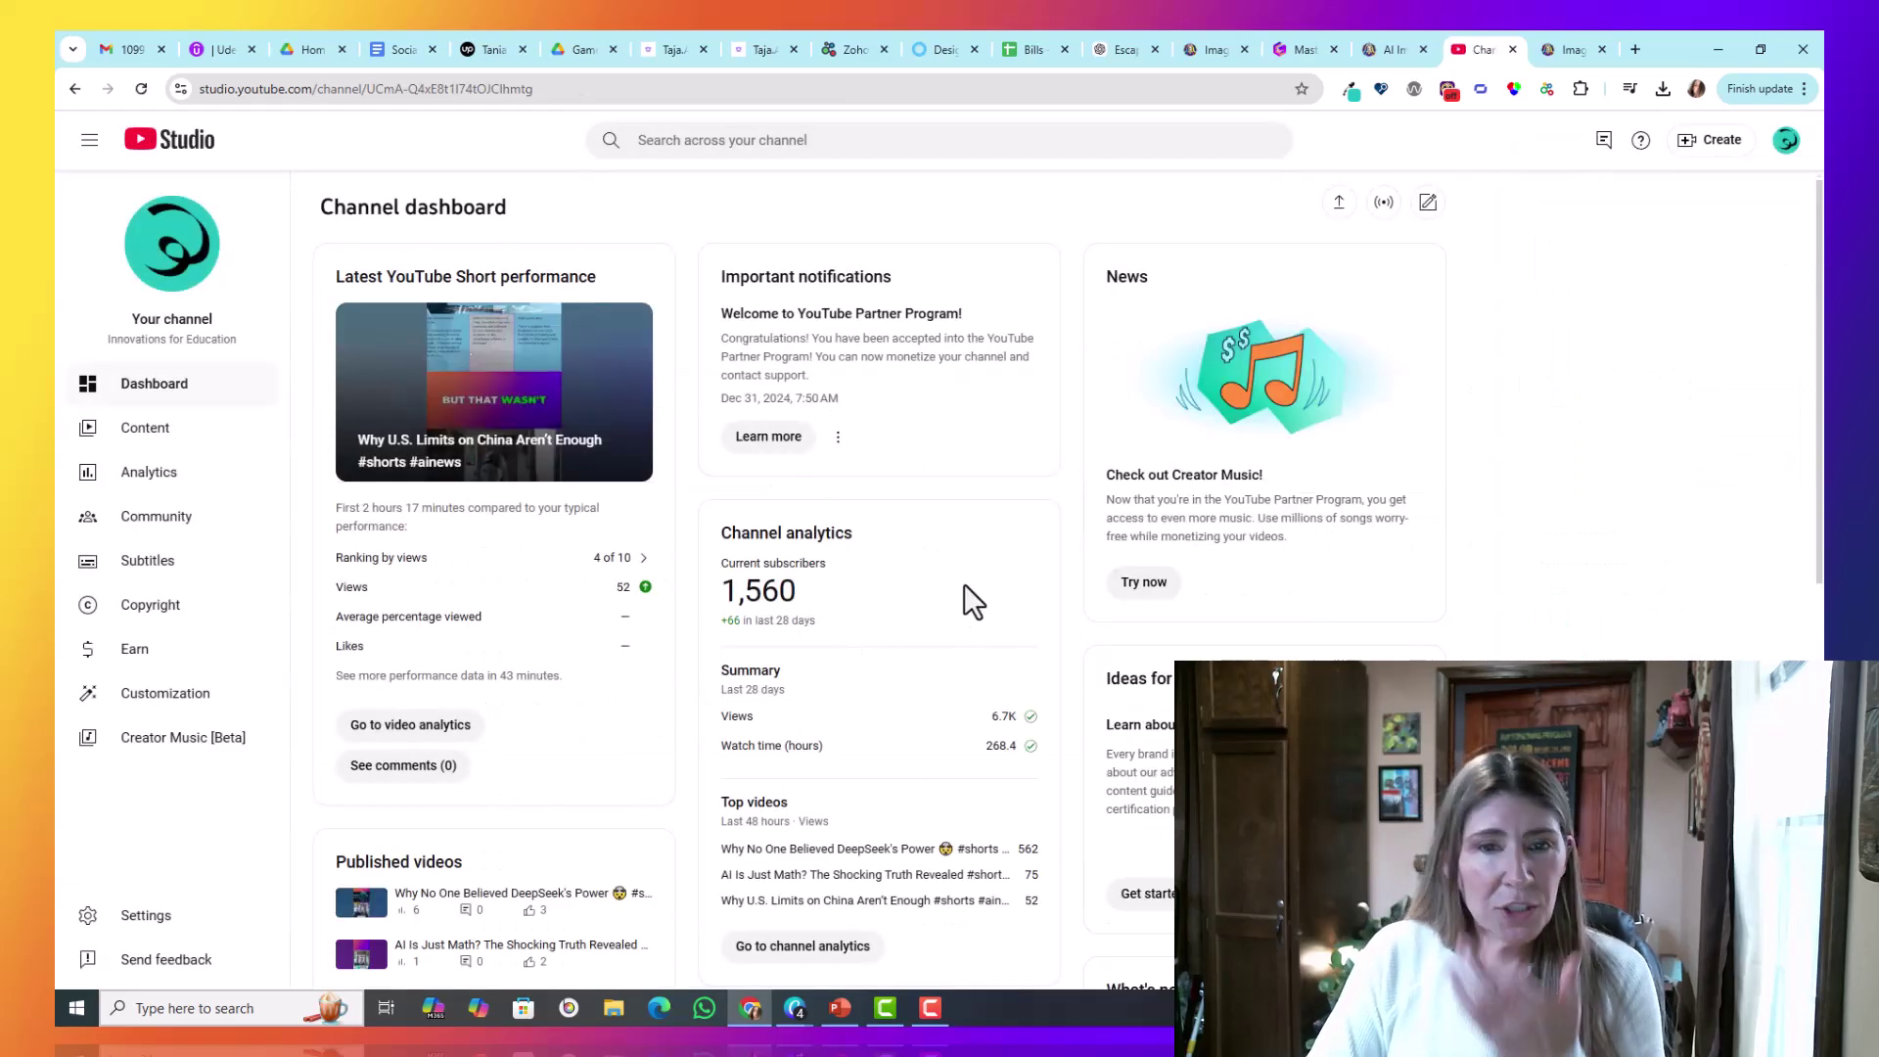
left_click(162, 437)
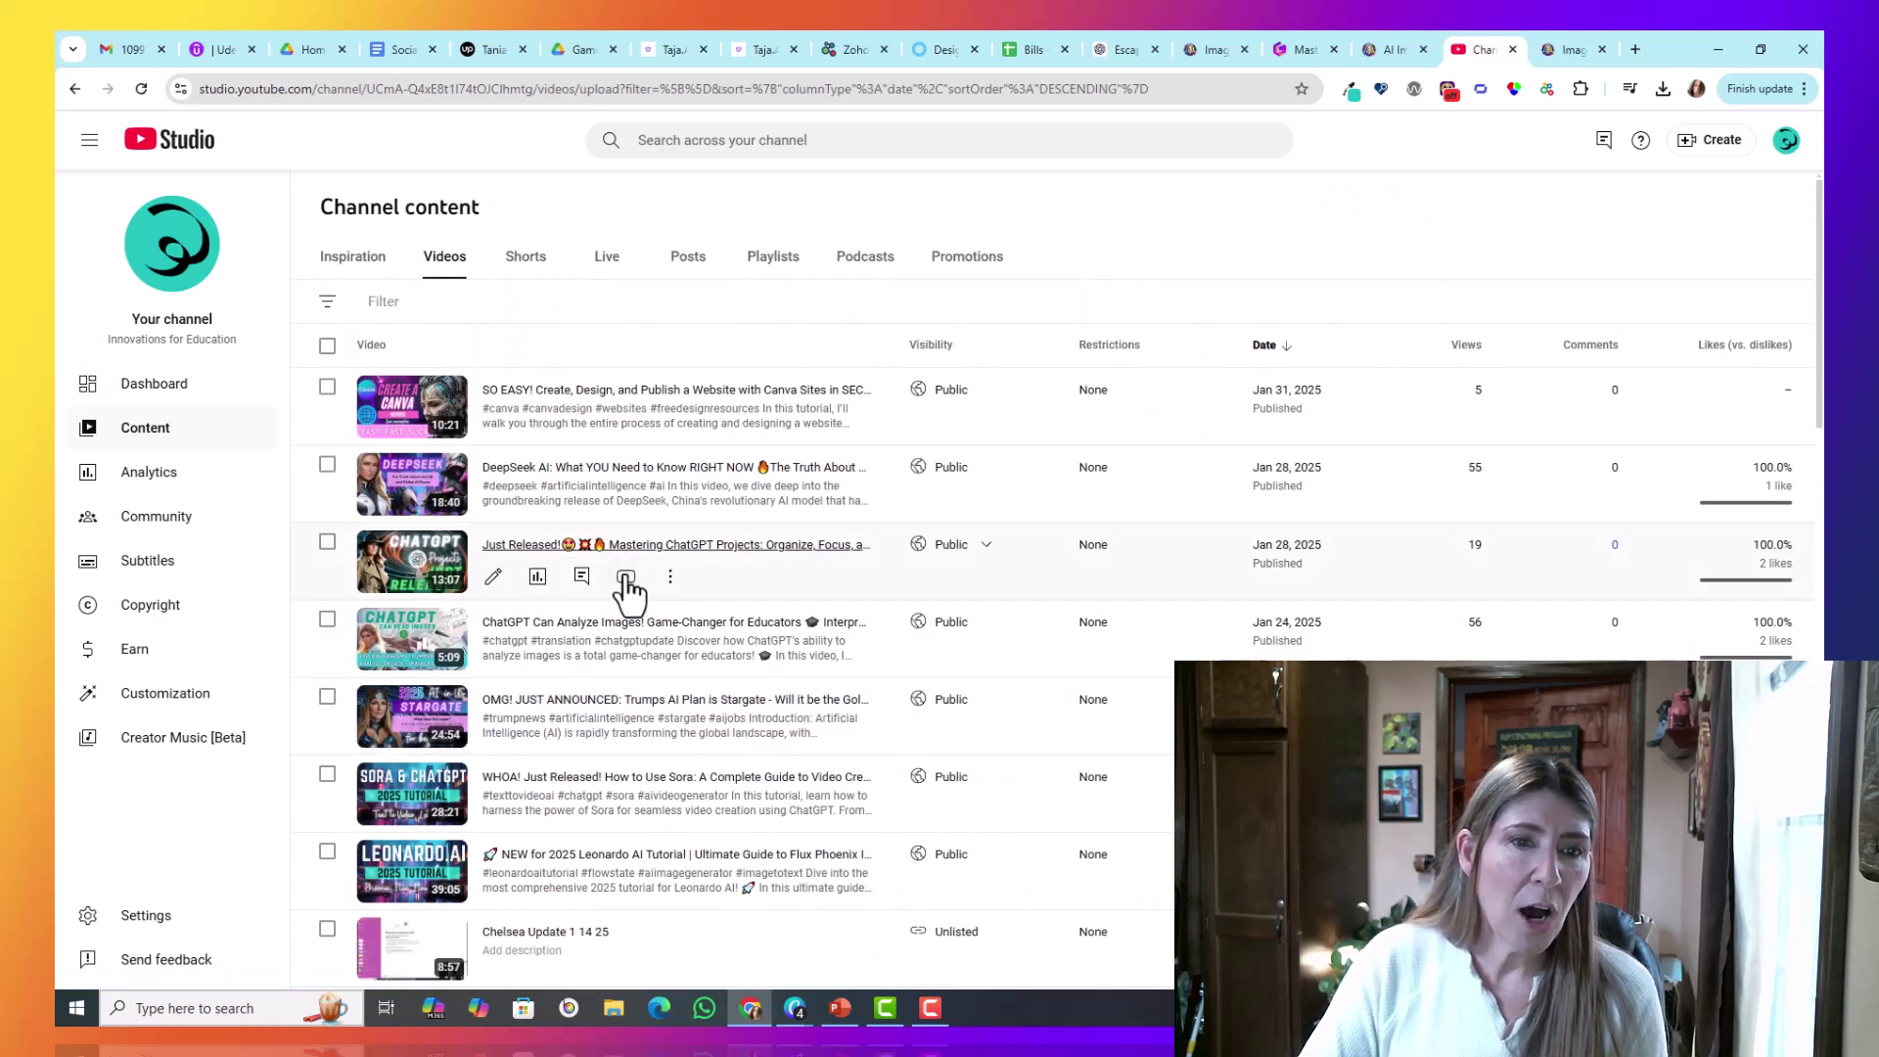
Step: Look through the older and newer Innovations for Education videos, and return to the Taja.AI dashboard
scroll(659, 886, "down", 12)
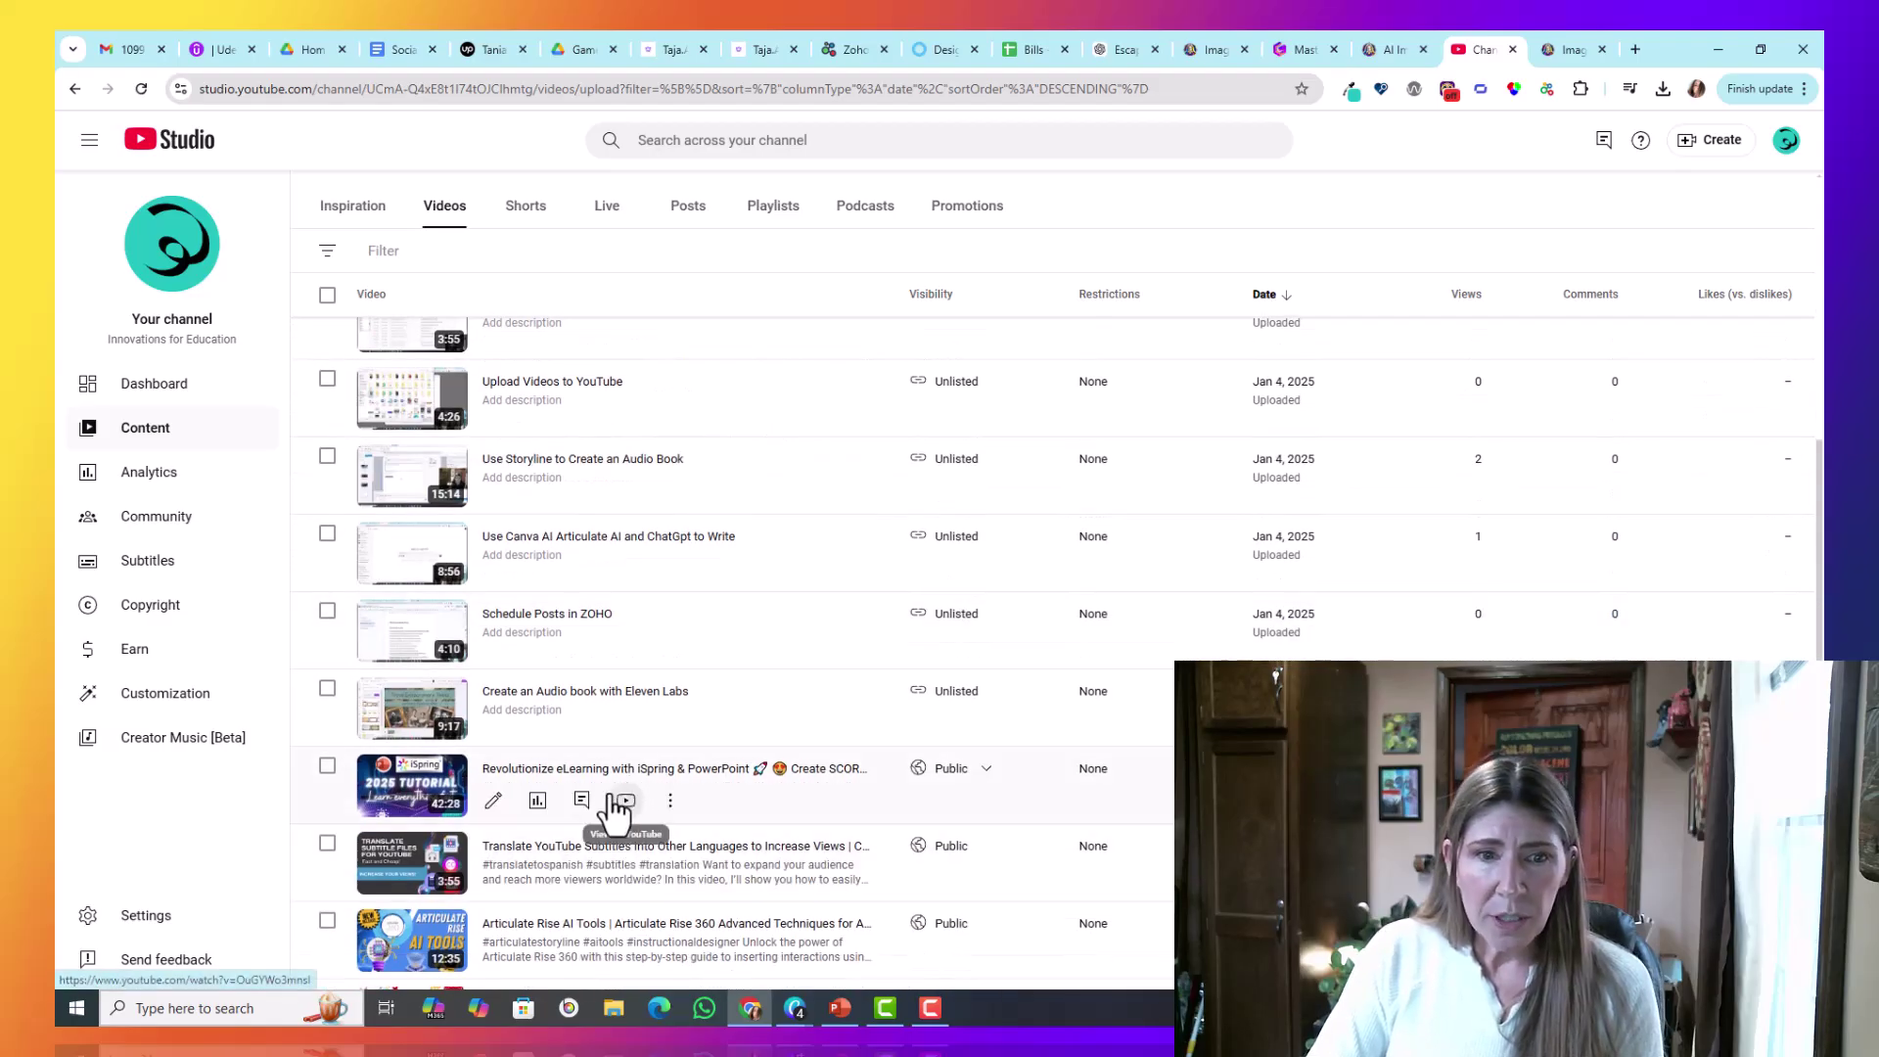
scroll(617, 783, "up", 10)
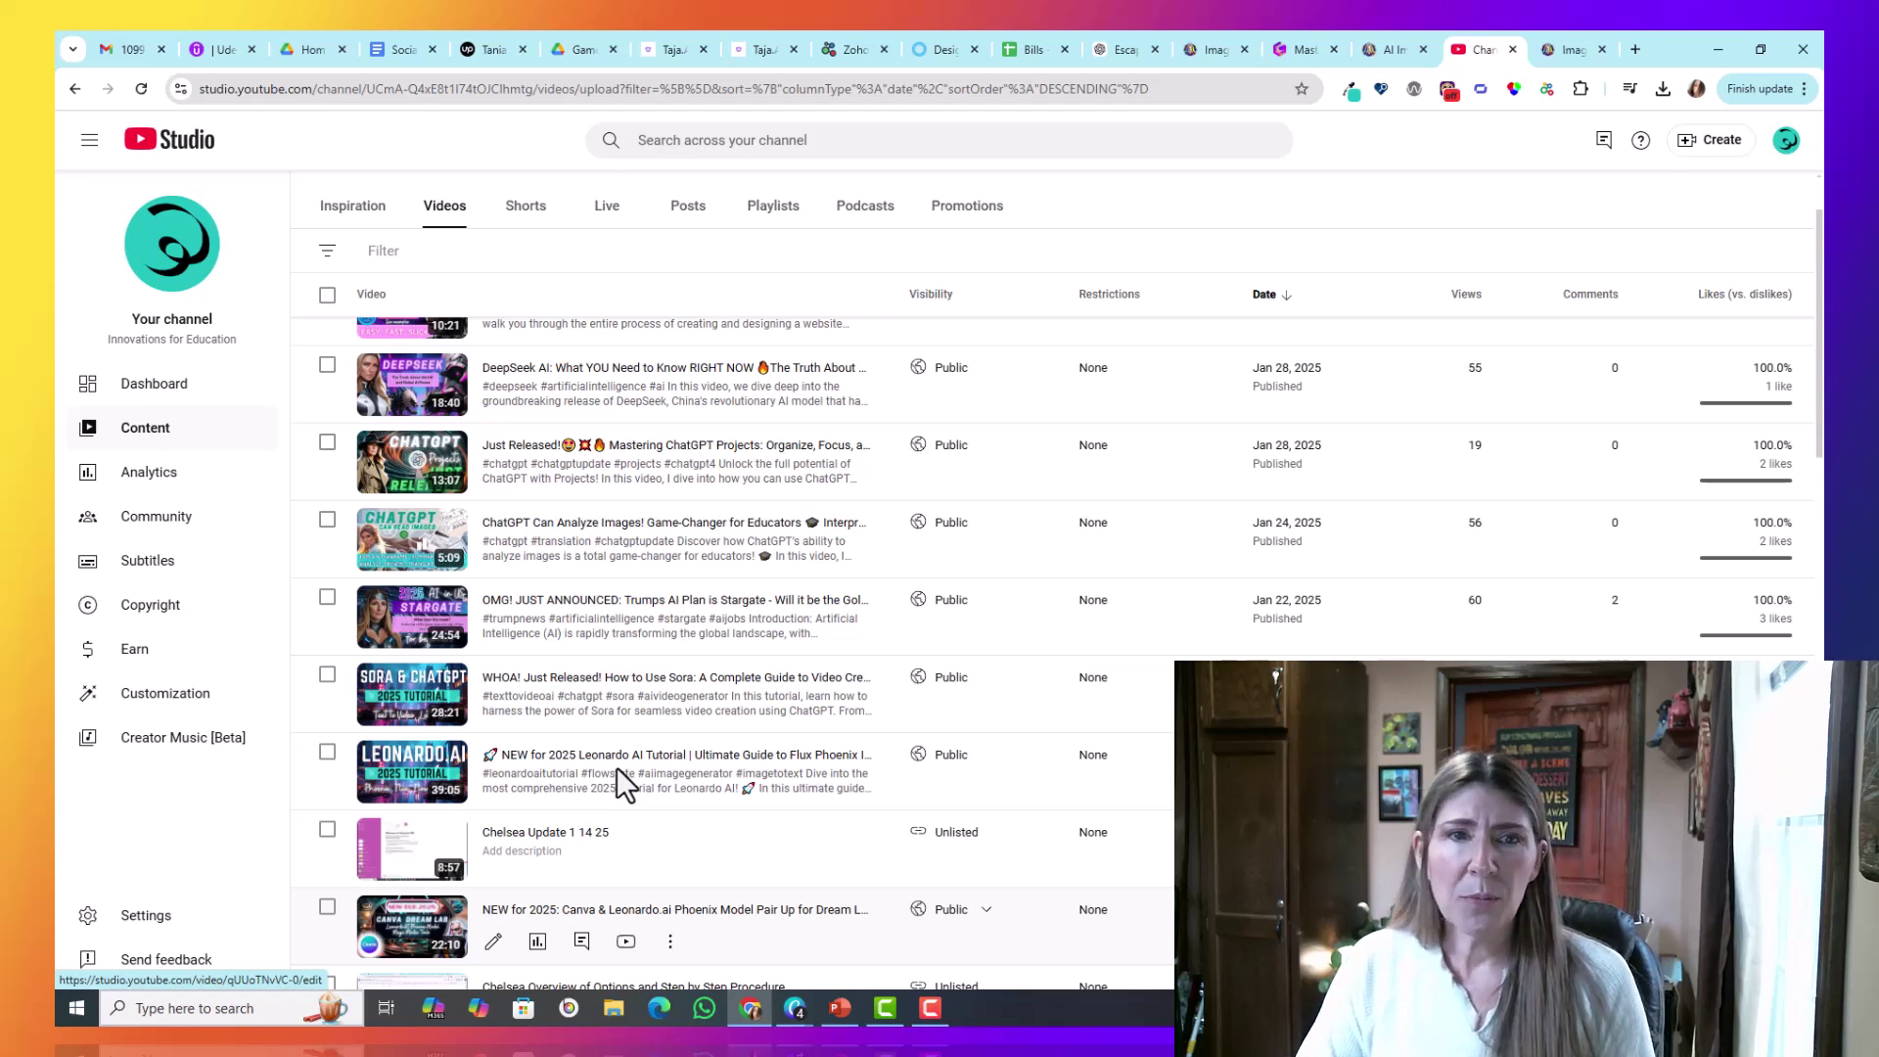
scroll(616, 767, "down", 10)
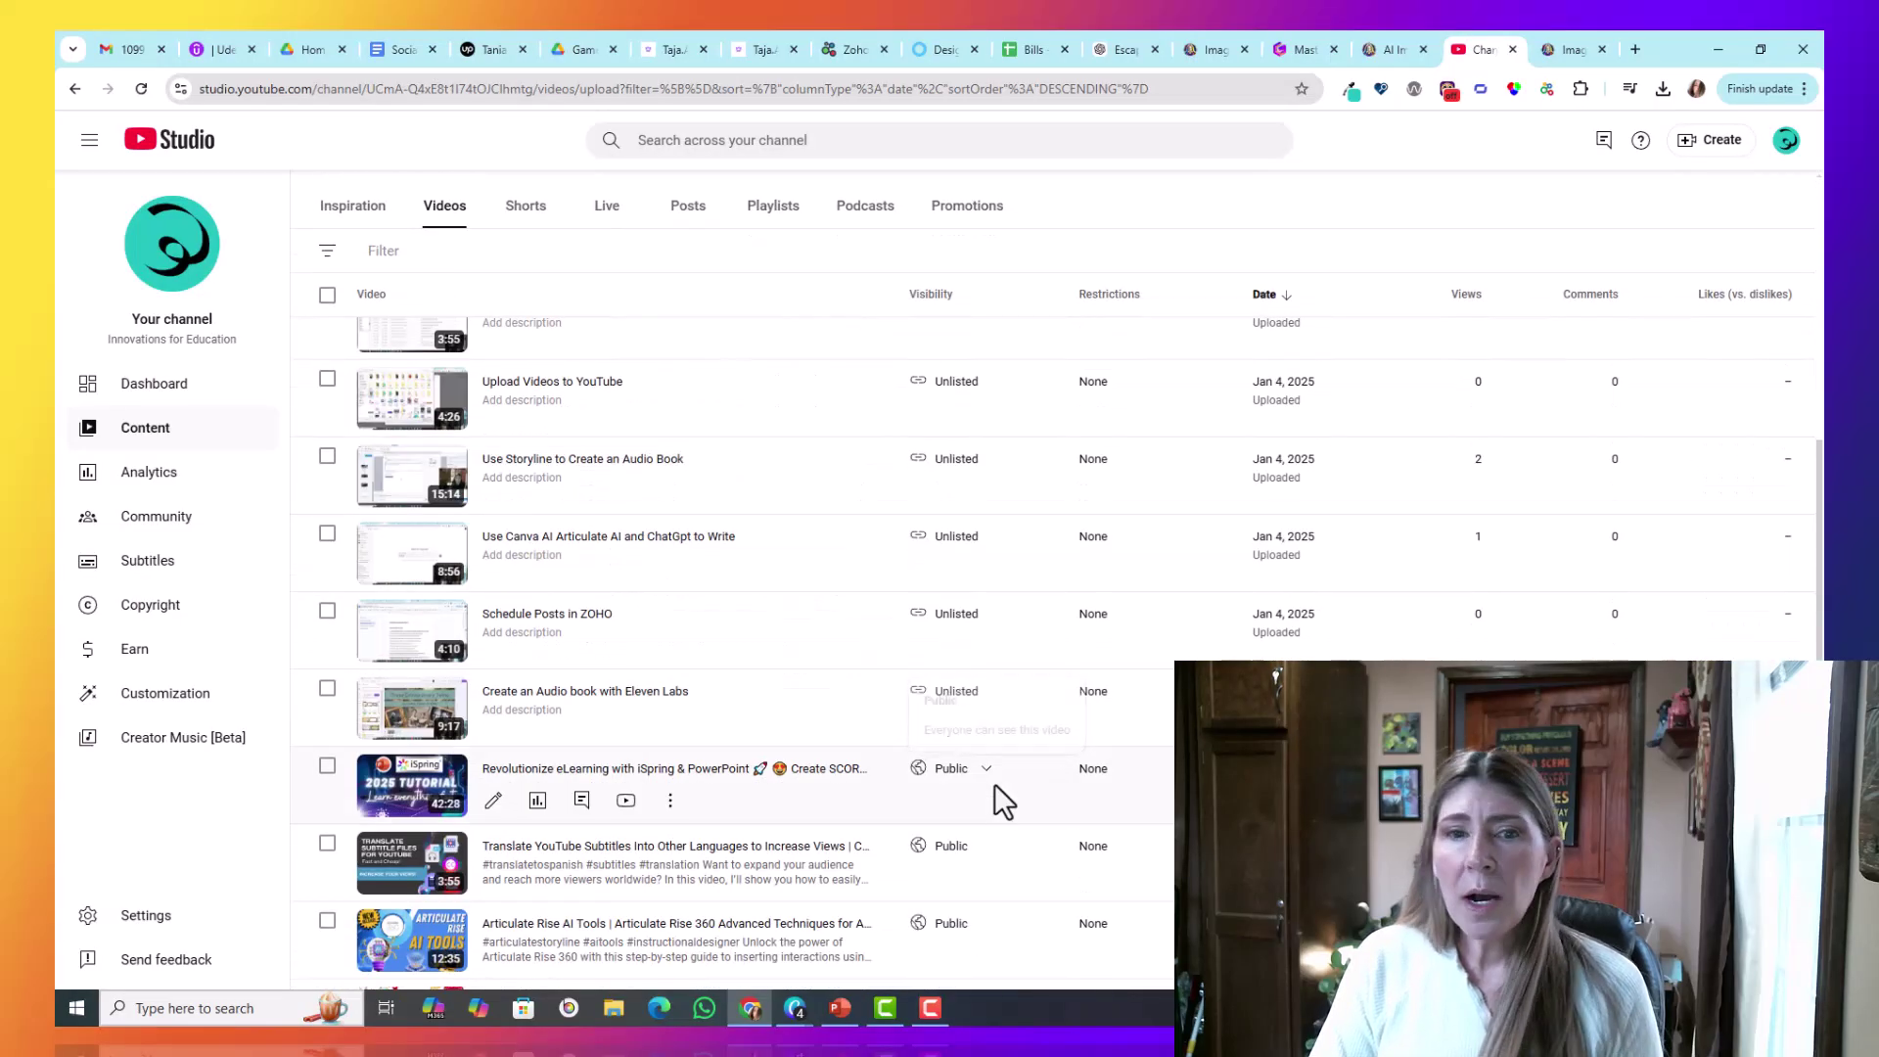
scroll(994, 784, "down", 15)
scroll(1008, 766, "up", 20)
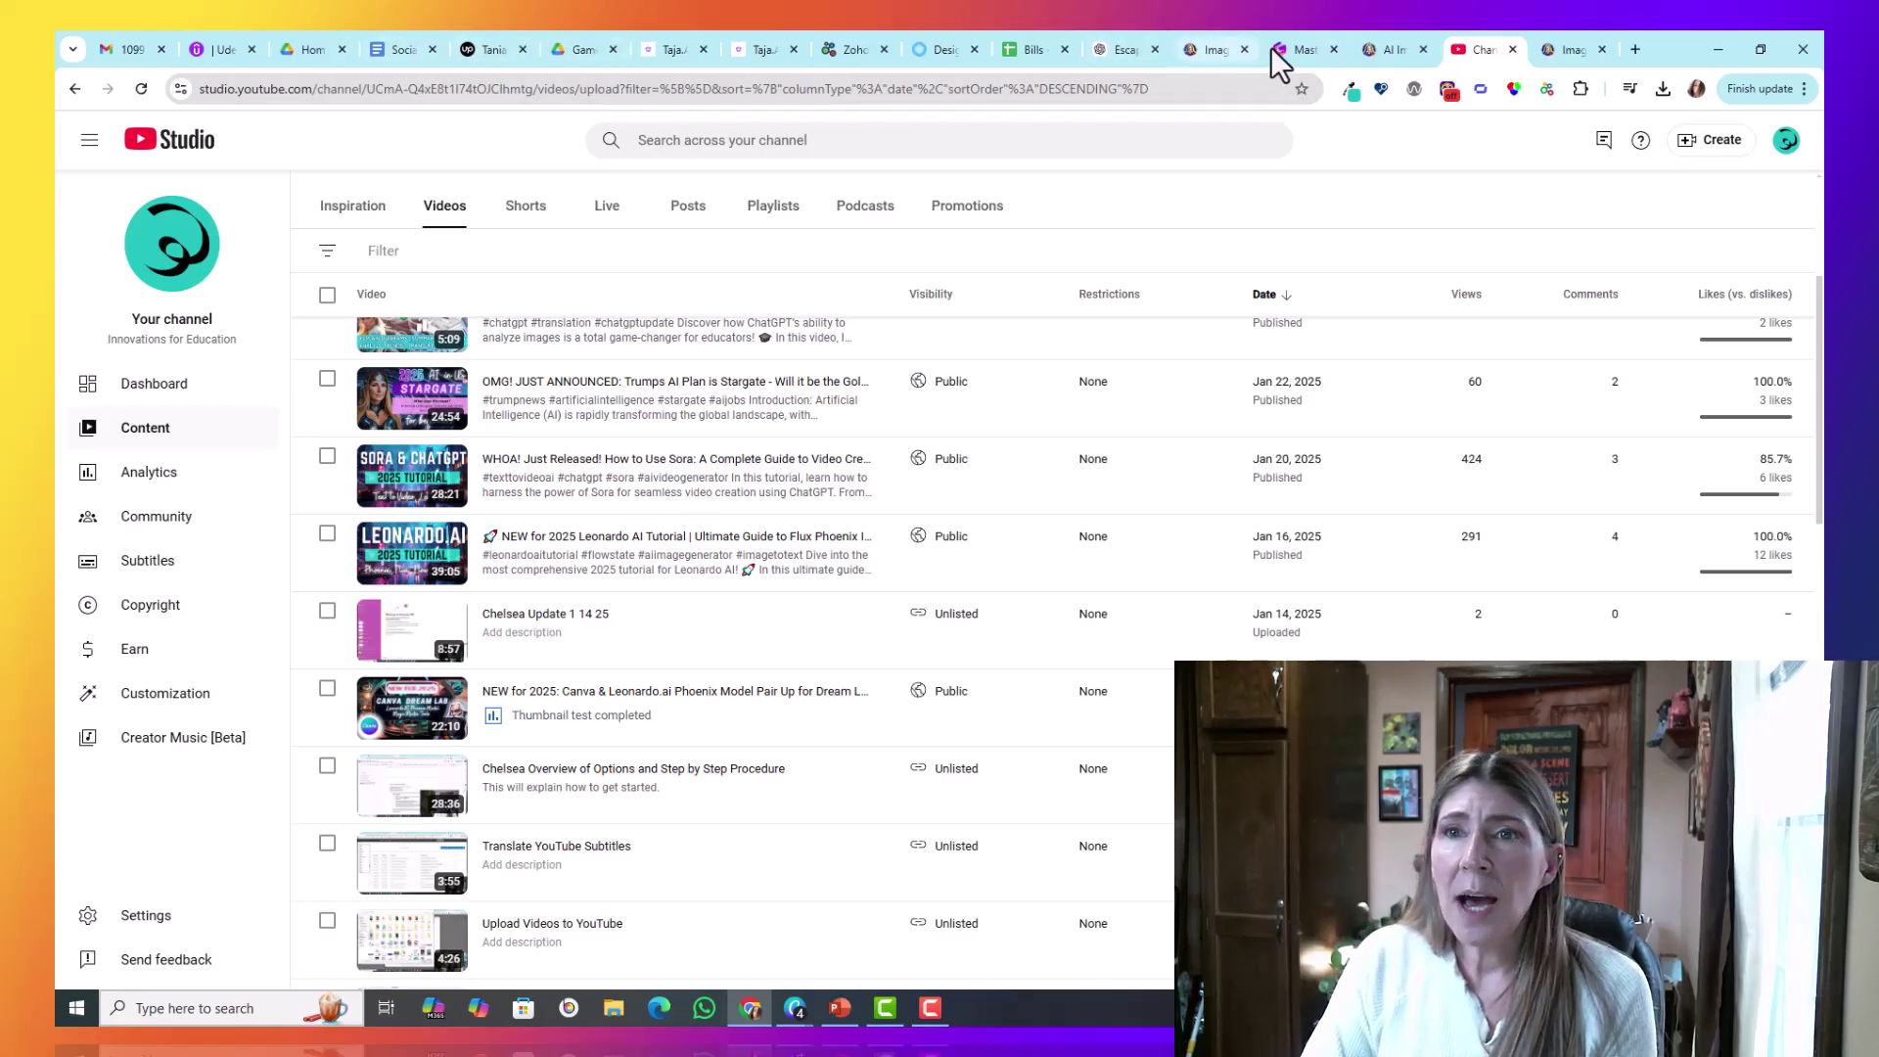
left_click(673, 49)
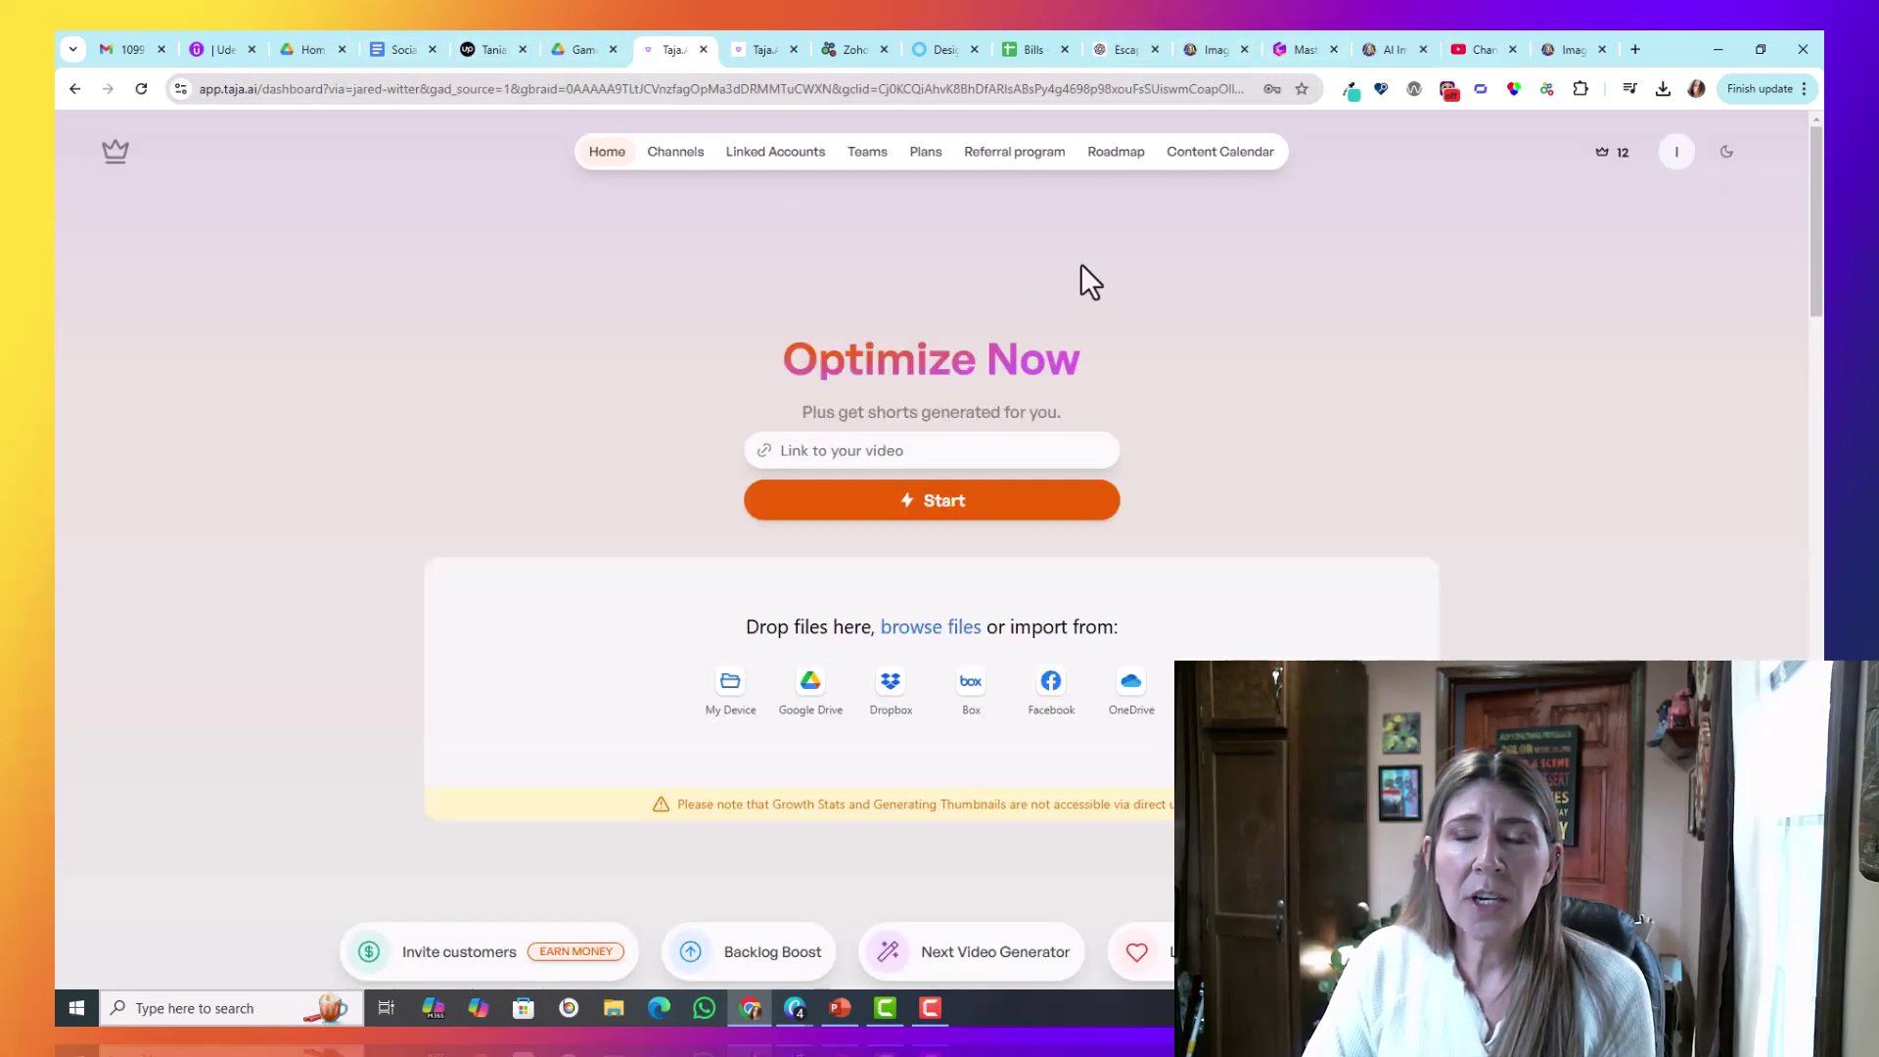